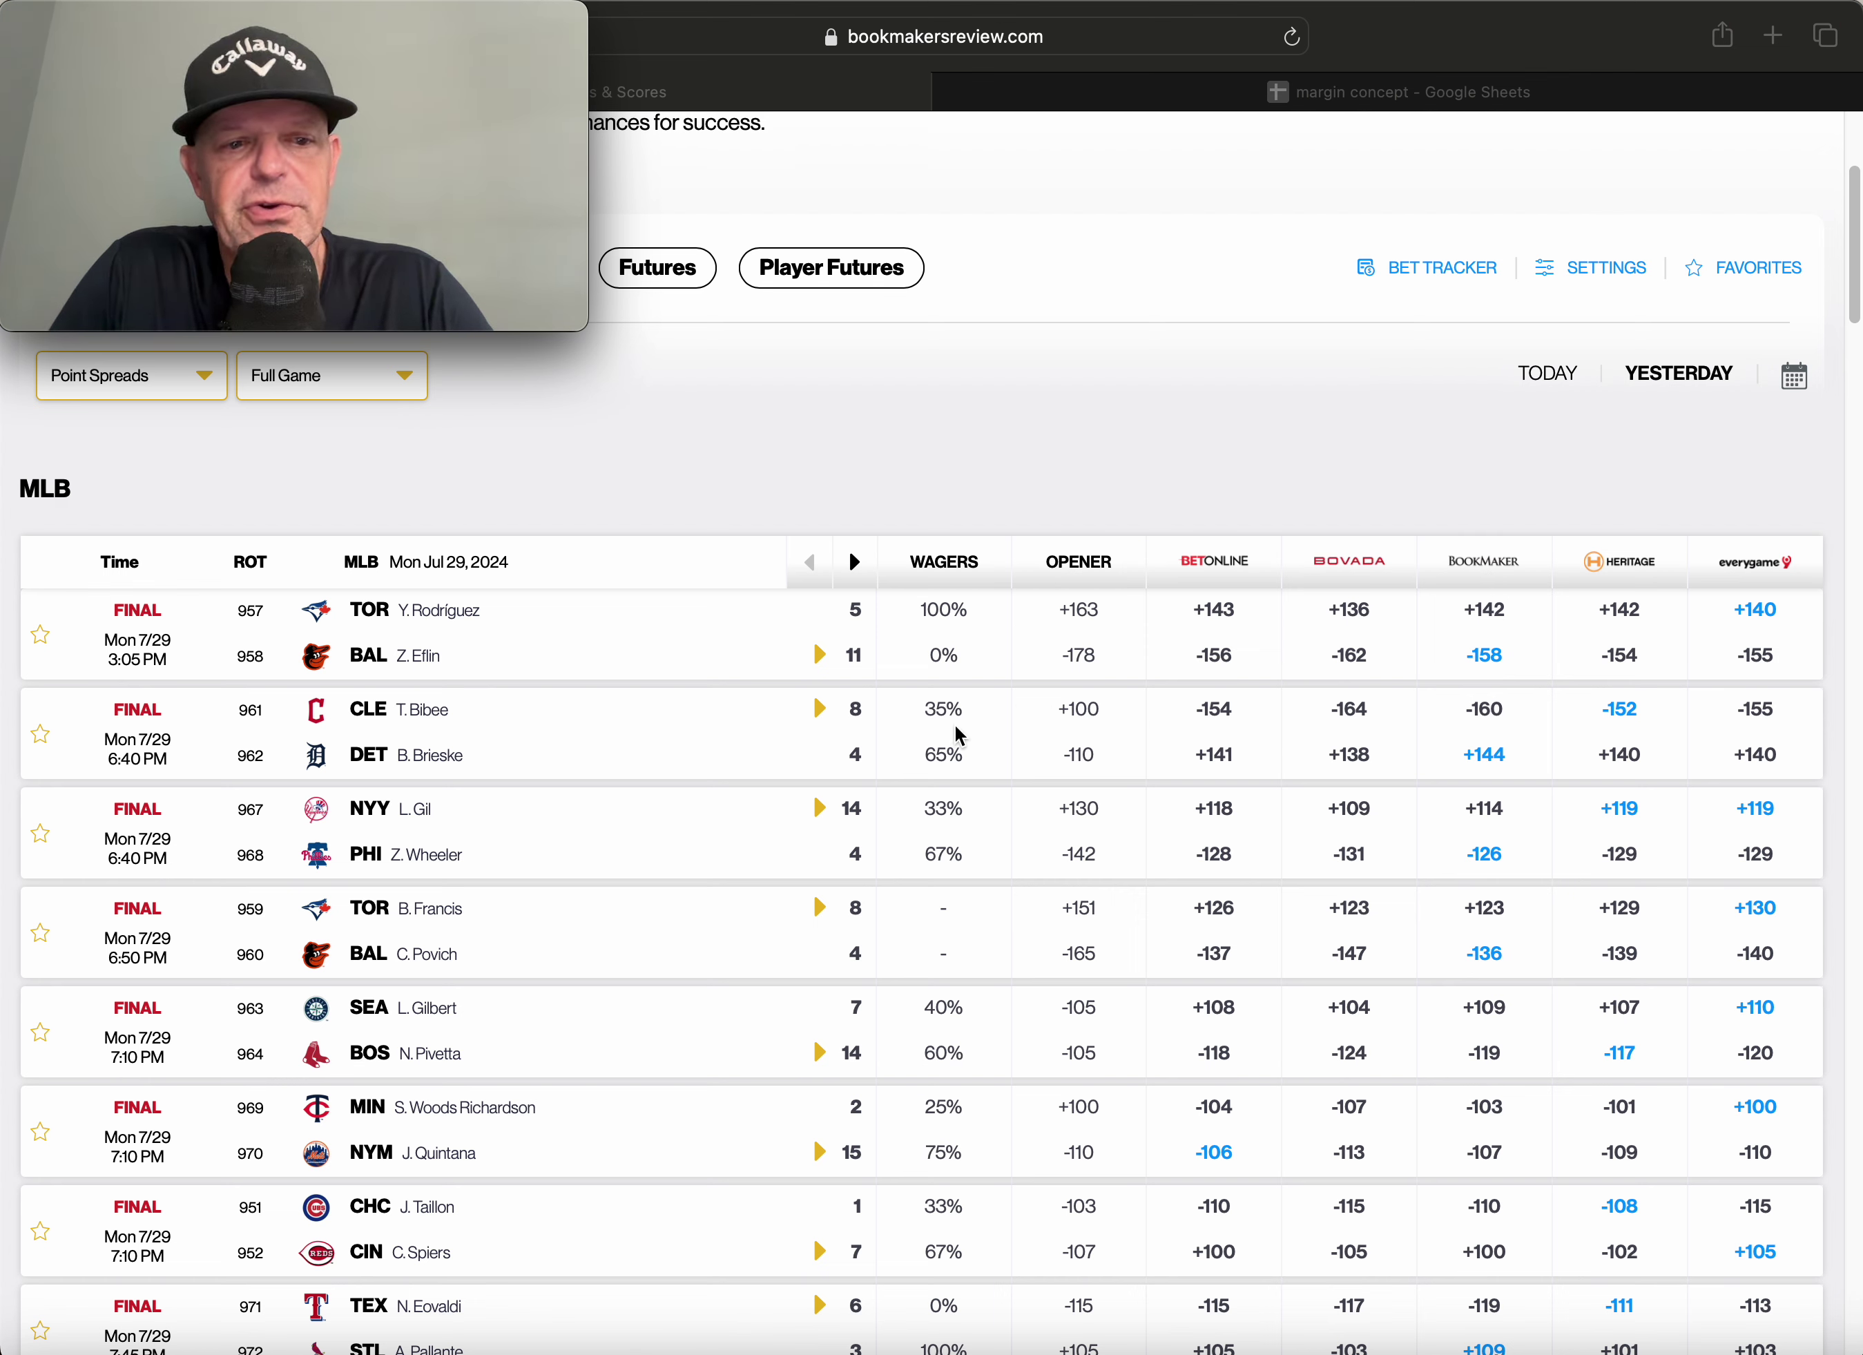
- Review the openers, current sportsbook odds and final scores of the MLB games of Mon Jul 29, 2024
{"action": "left_click", "coordinate": [760, 517]}
{"action": "scroll", "coordinate": [760, 517], "scroll_direction": "down", "scroll_amount": 2}
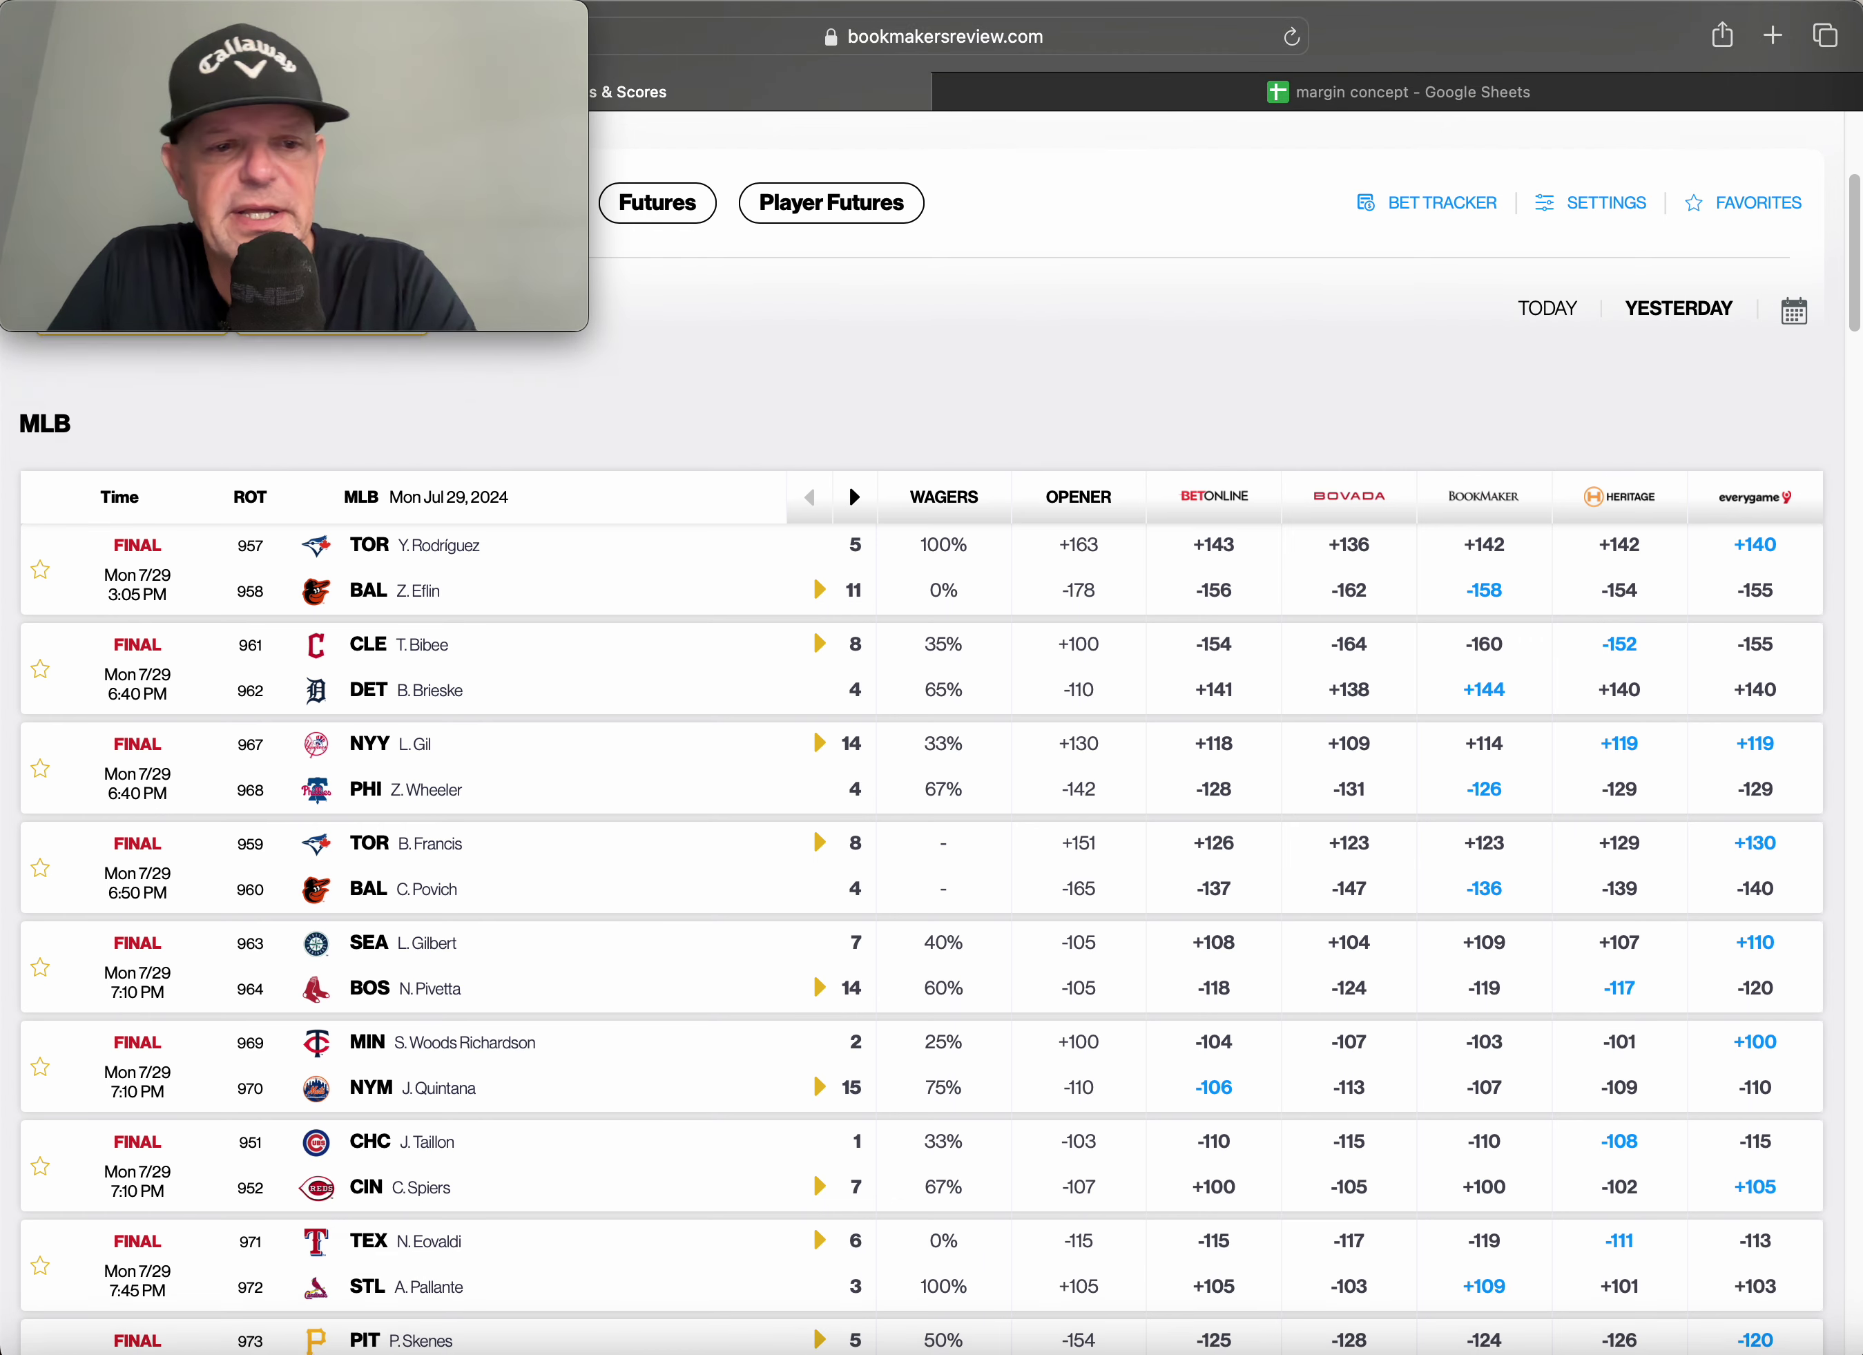
{"action": "scroll", "coordinate": [849, 482], "scroll_direction": "down", "scroll_amount": 5}
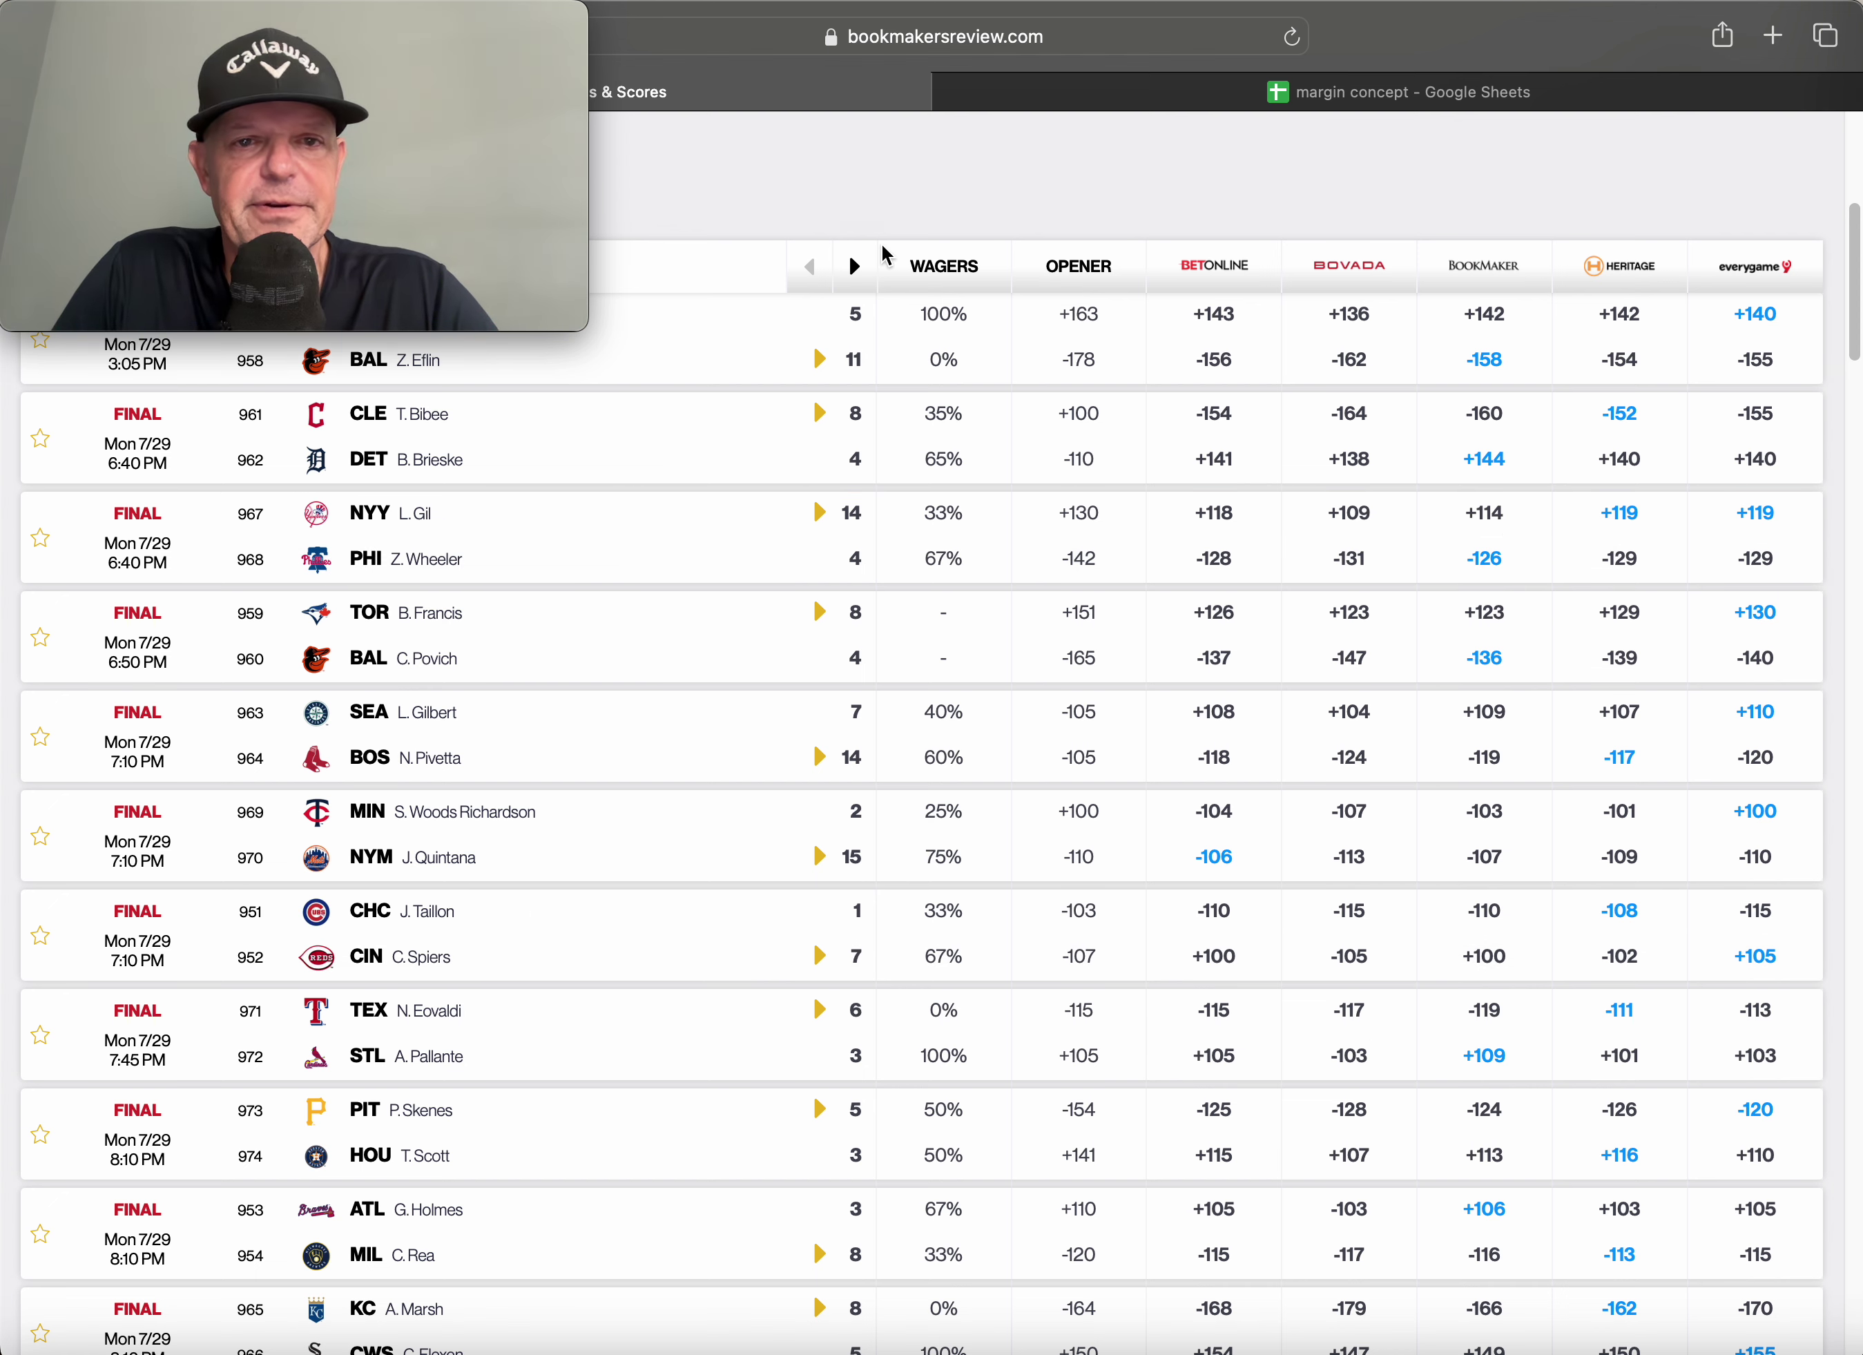
{"action": "scroll", "coordinate": [884, 254], "scroll_direction": "down", "scroll_amount": 10}
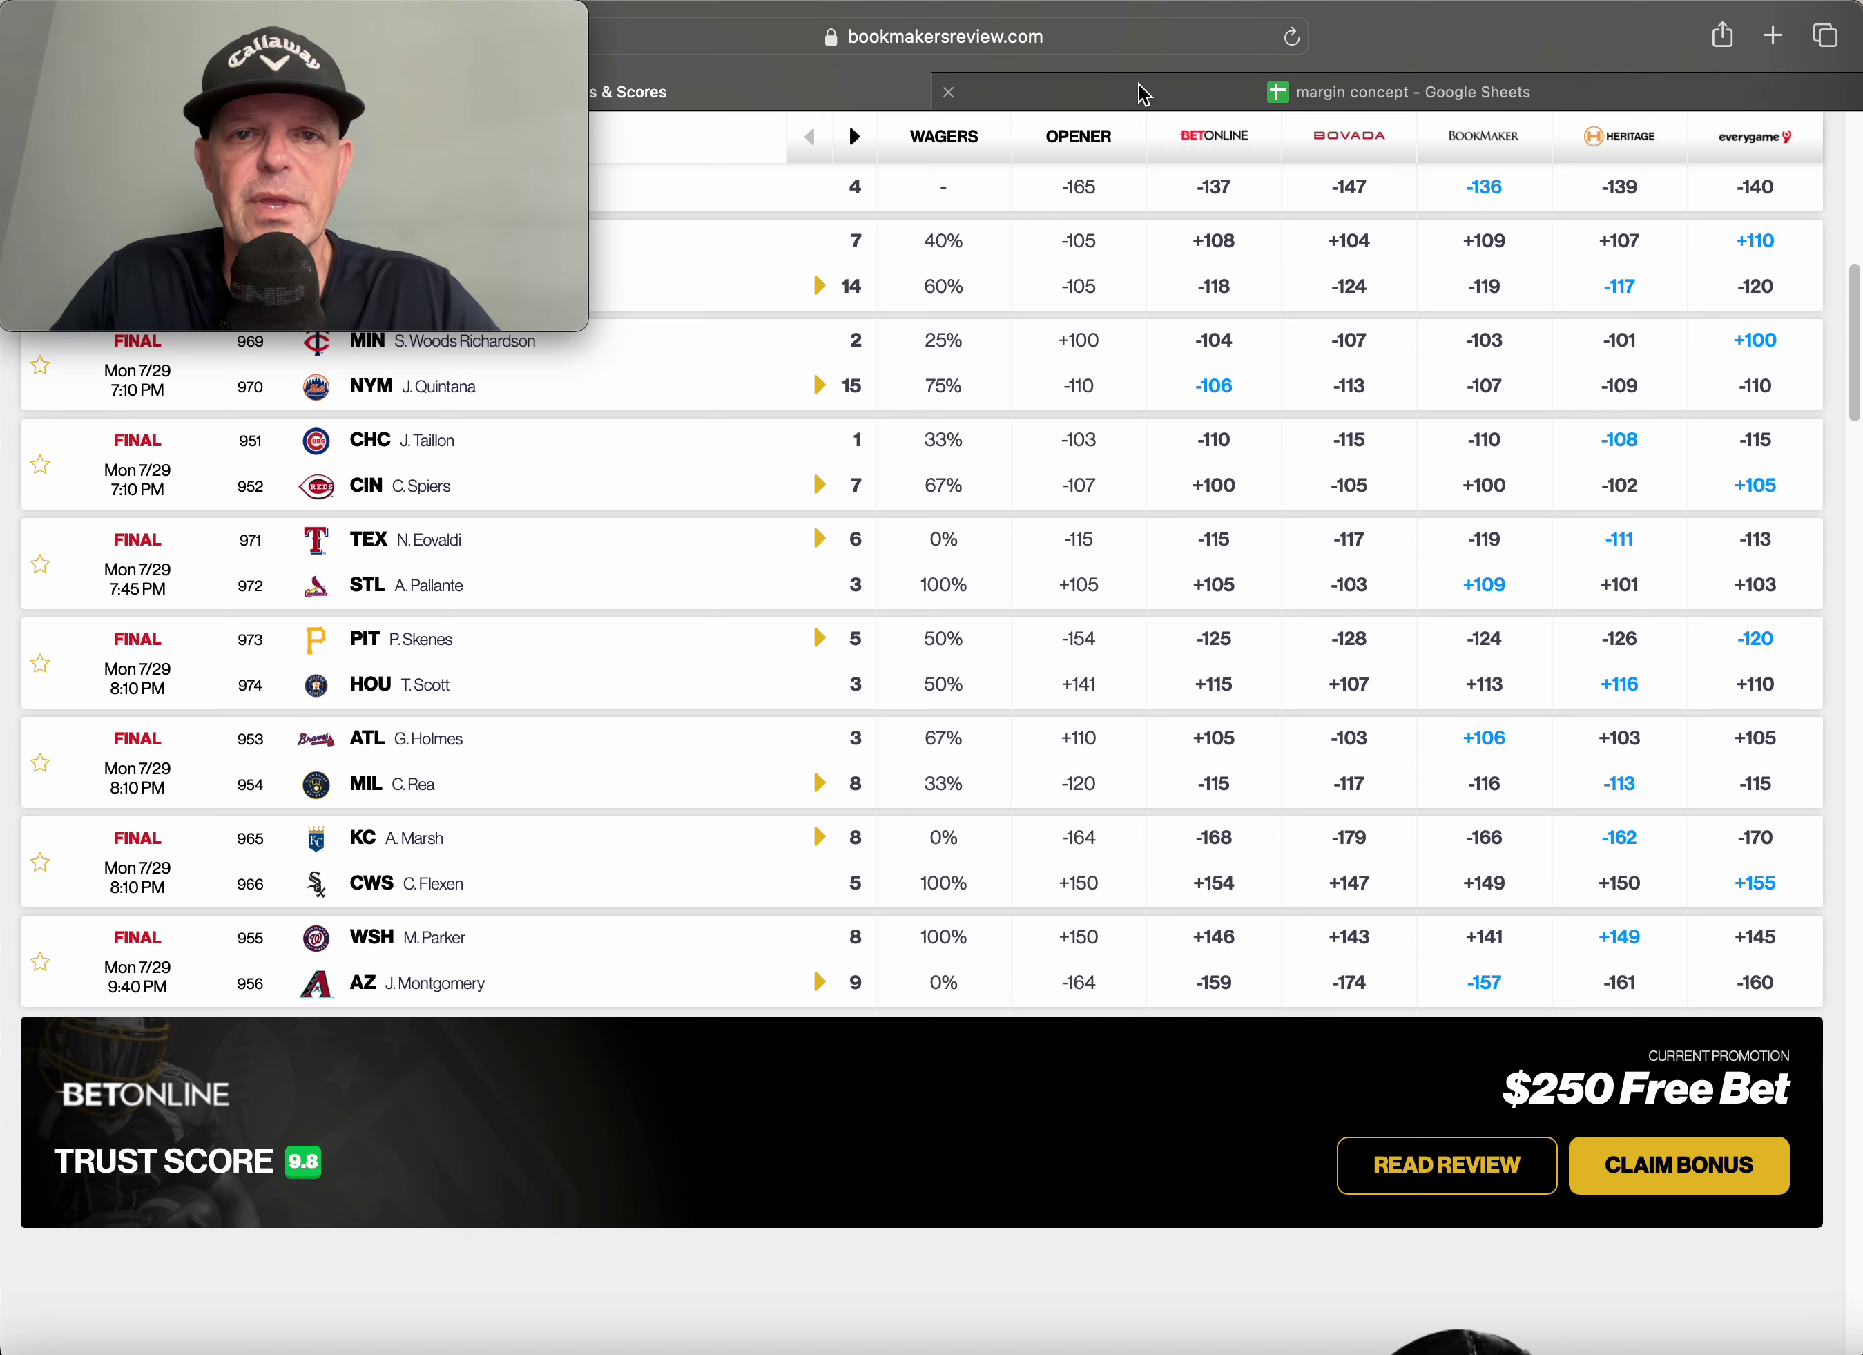
- Switch to the margin concept spreadsheet and go through the Margin values from Minnesota to Washington
{"action": "left_click", "coordinate": [1186, 91]}
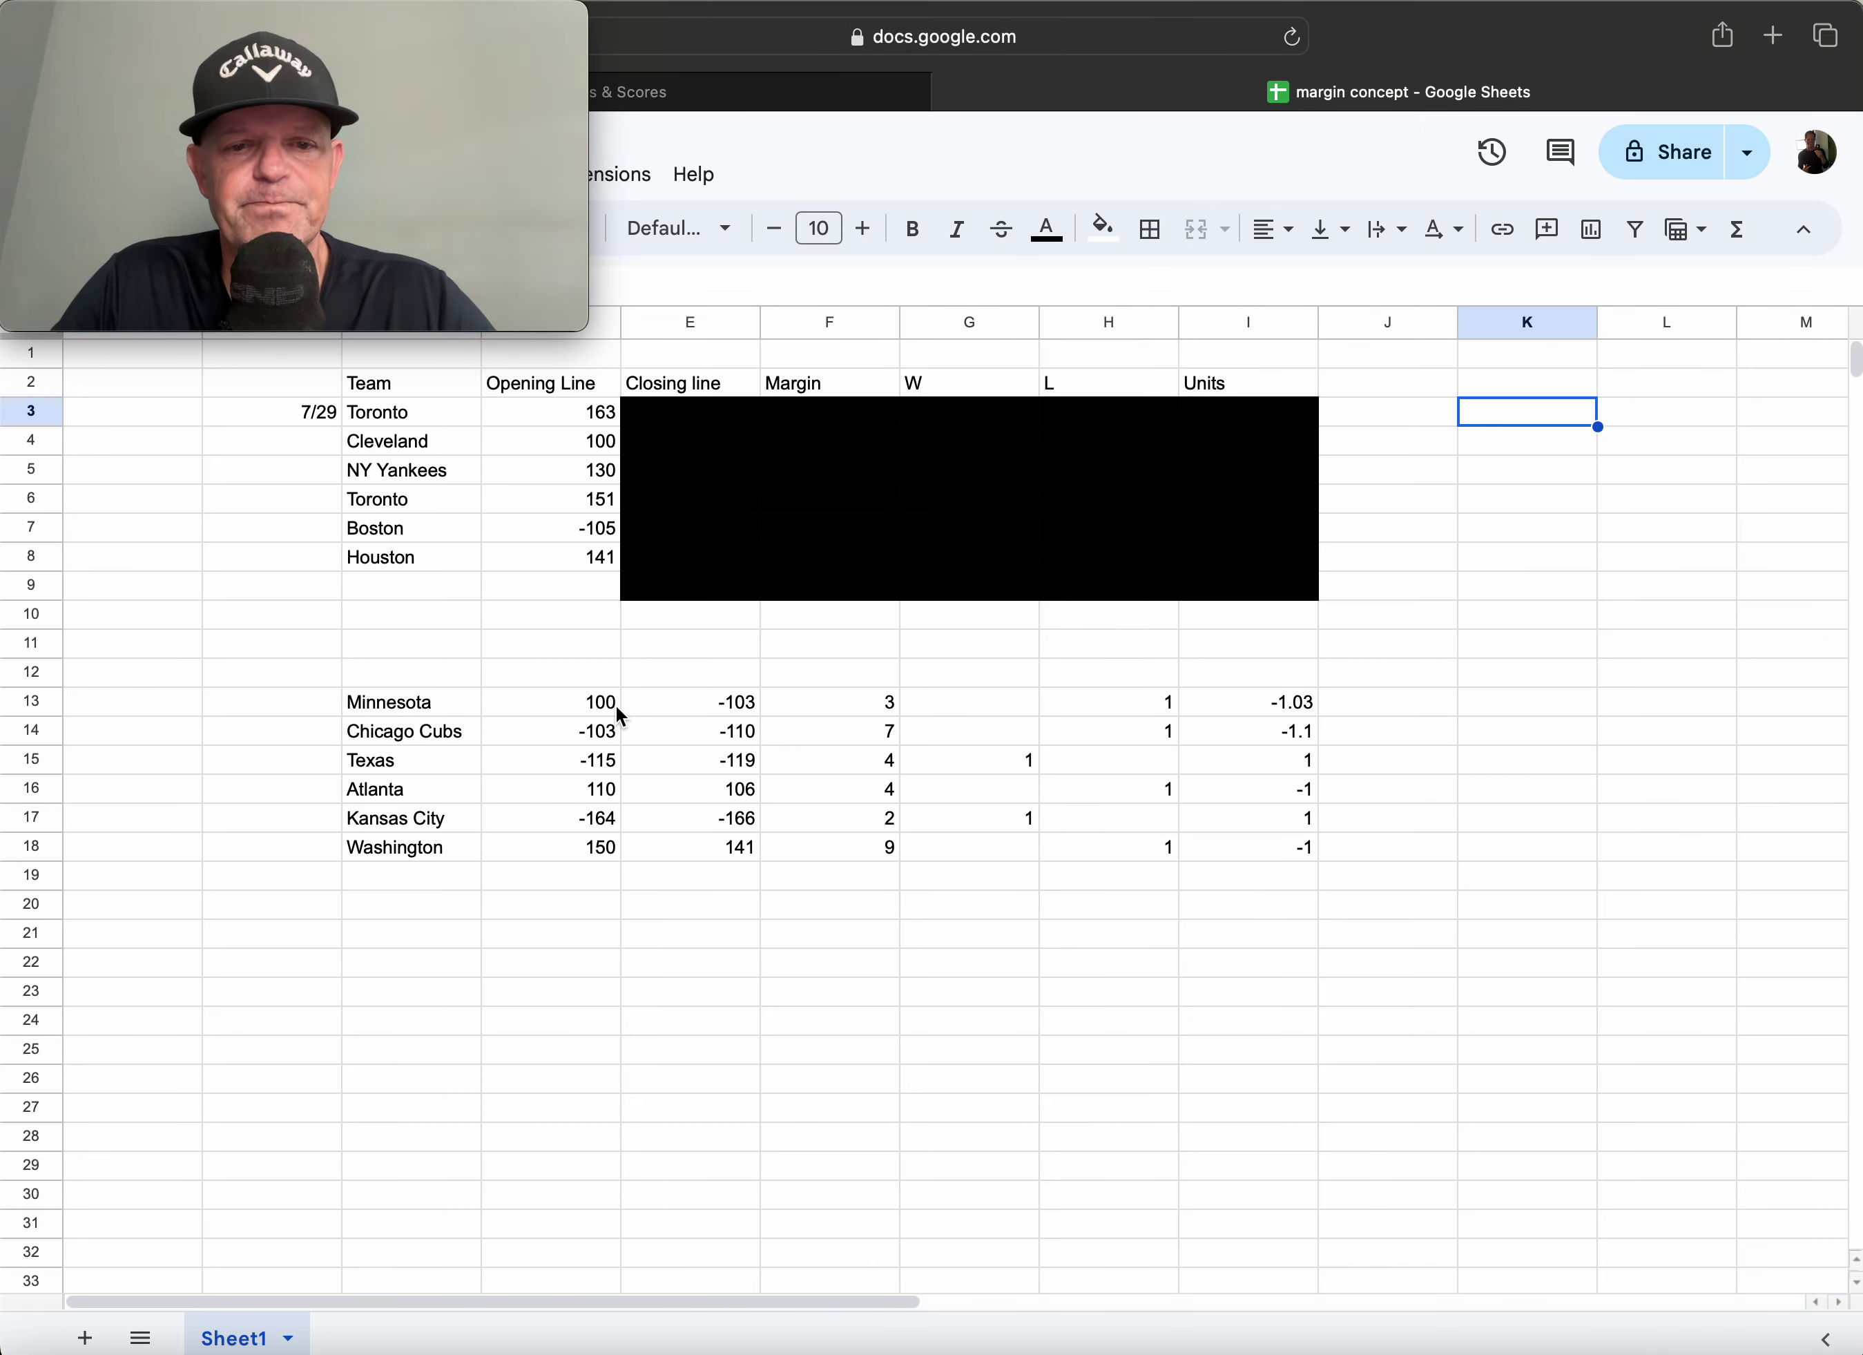
{"action": "left_click", "coordinate": [851, 711]}
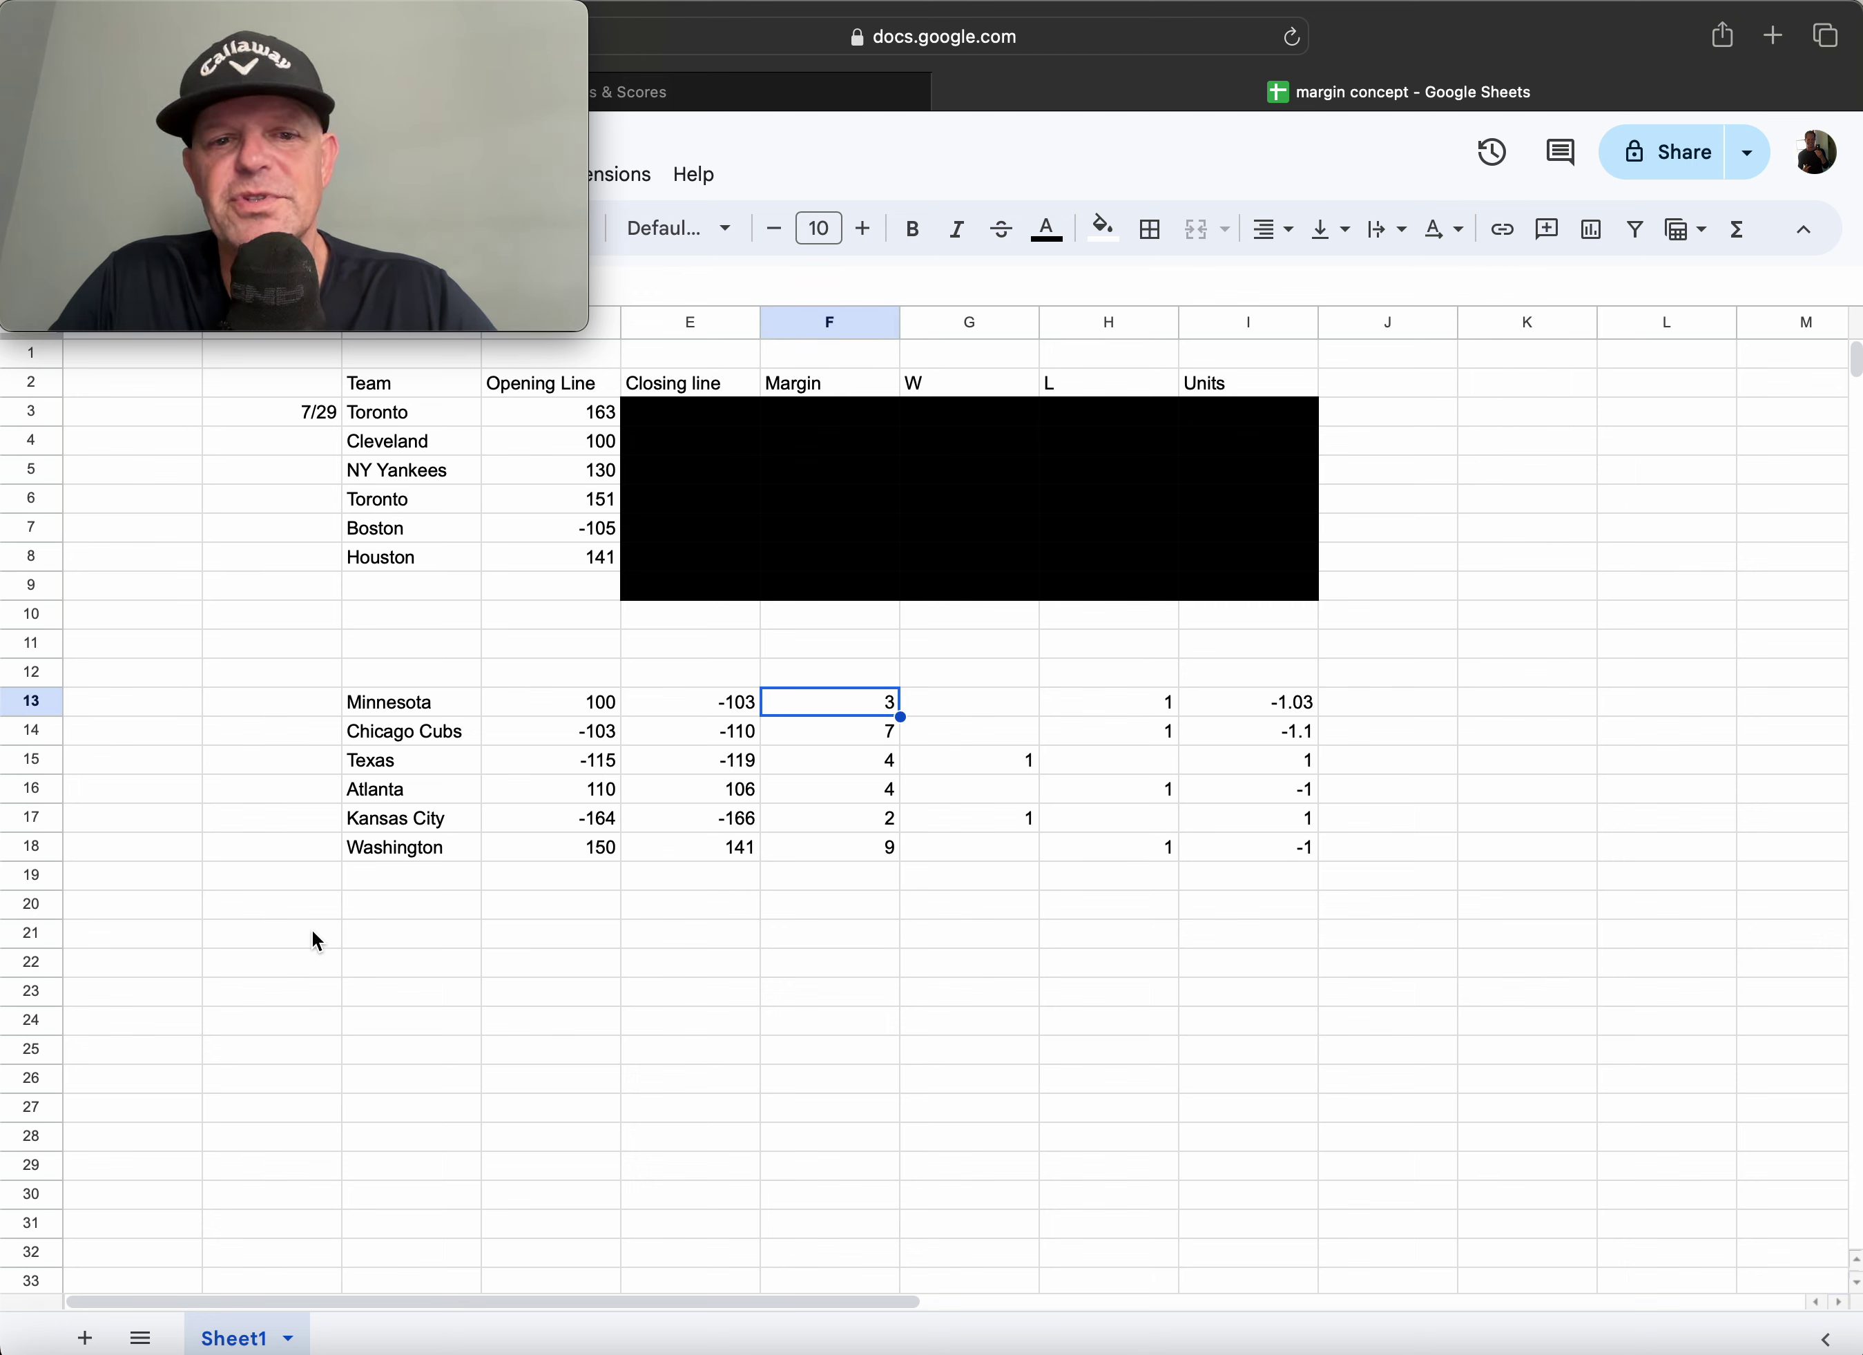
{"action": "key", "text": "Down"}
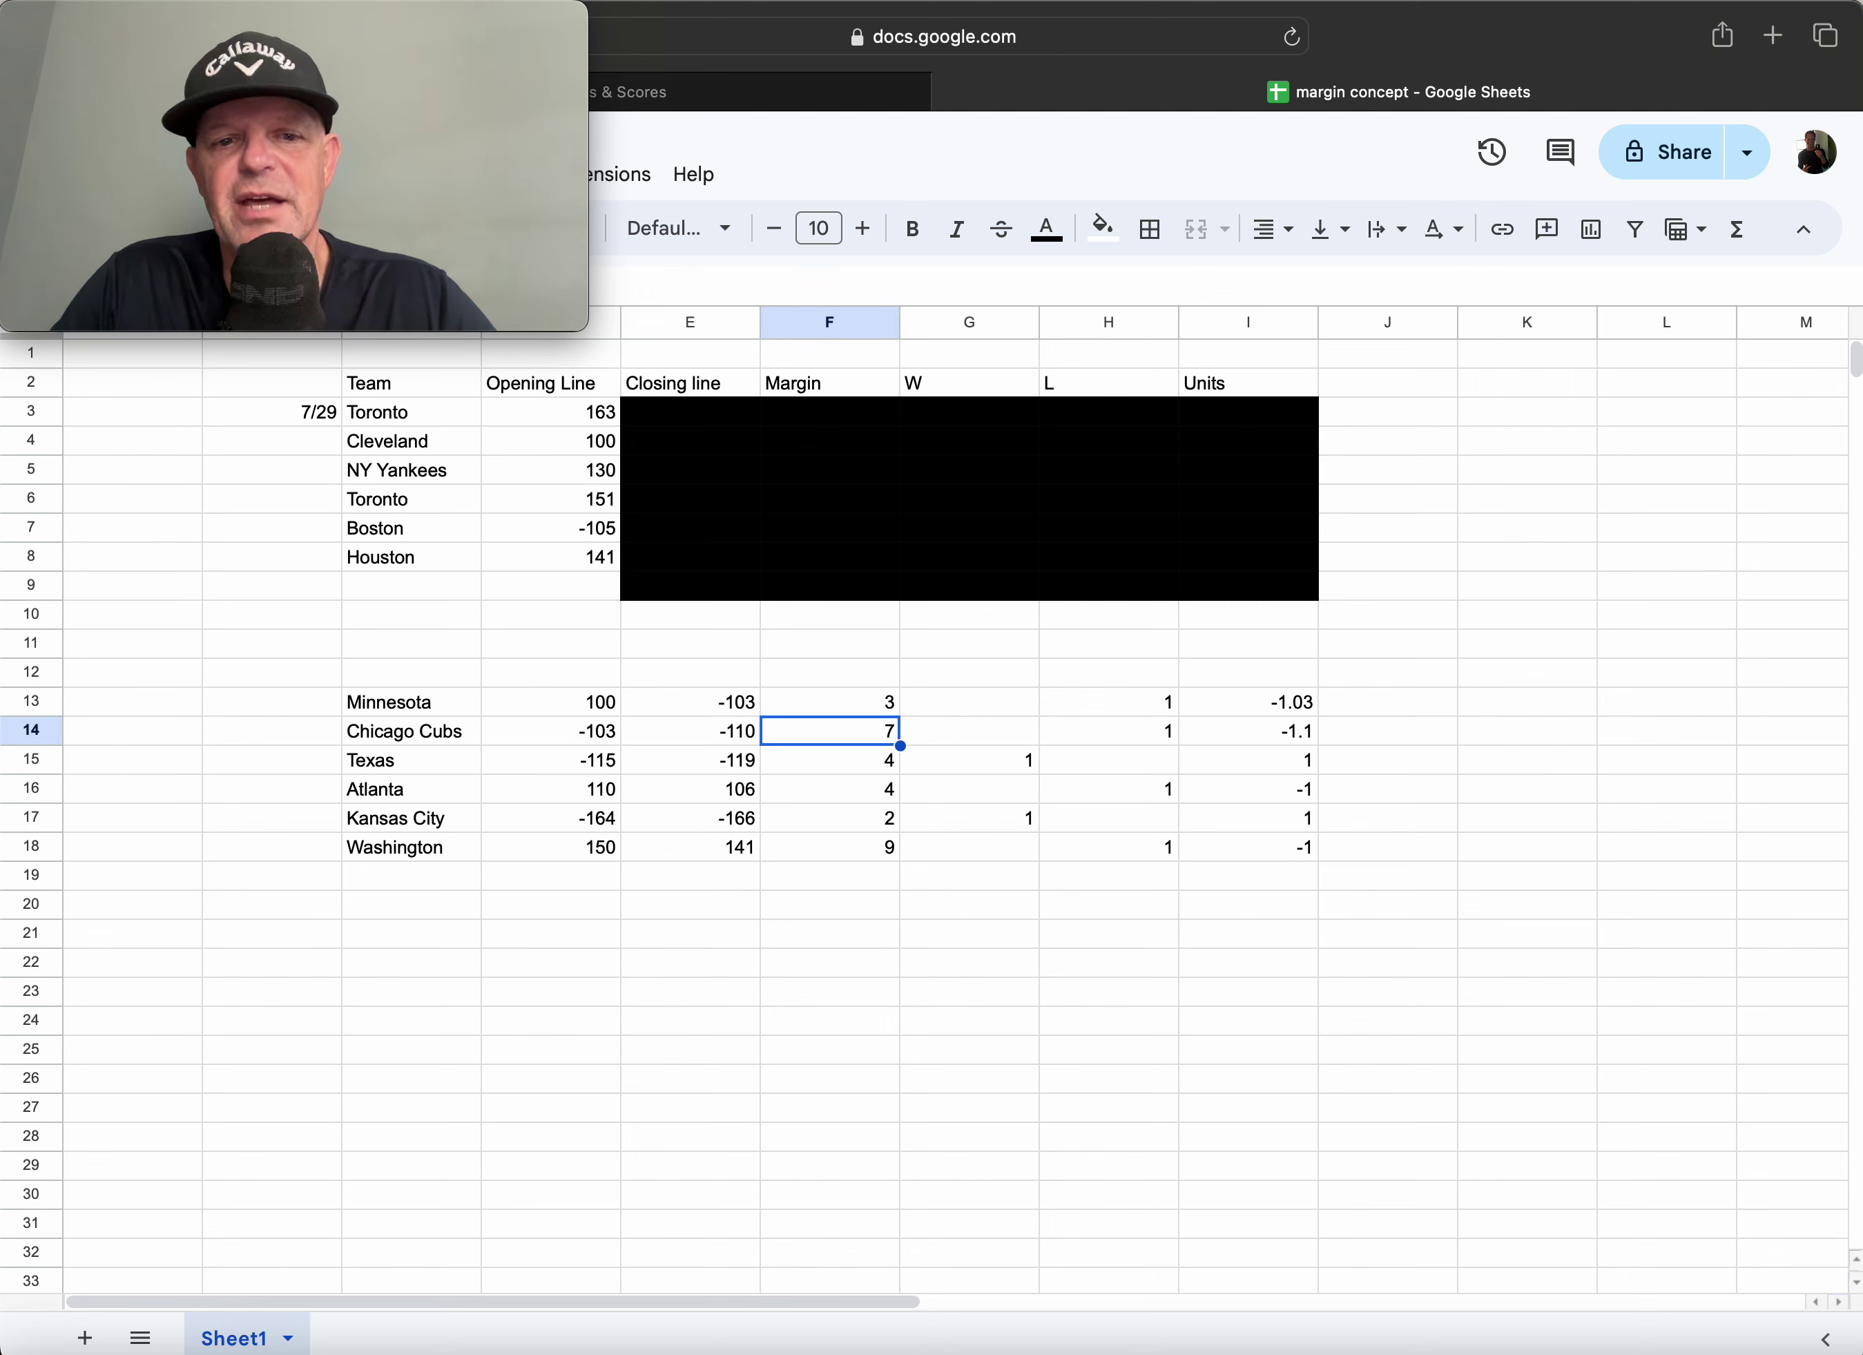
{"action": "key", "text": "Down"}
{"action": "key", "text": "Down"}
{"action": "key", "text": "Down"}
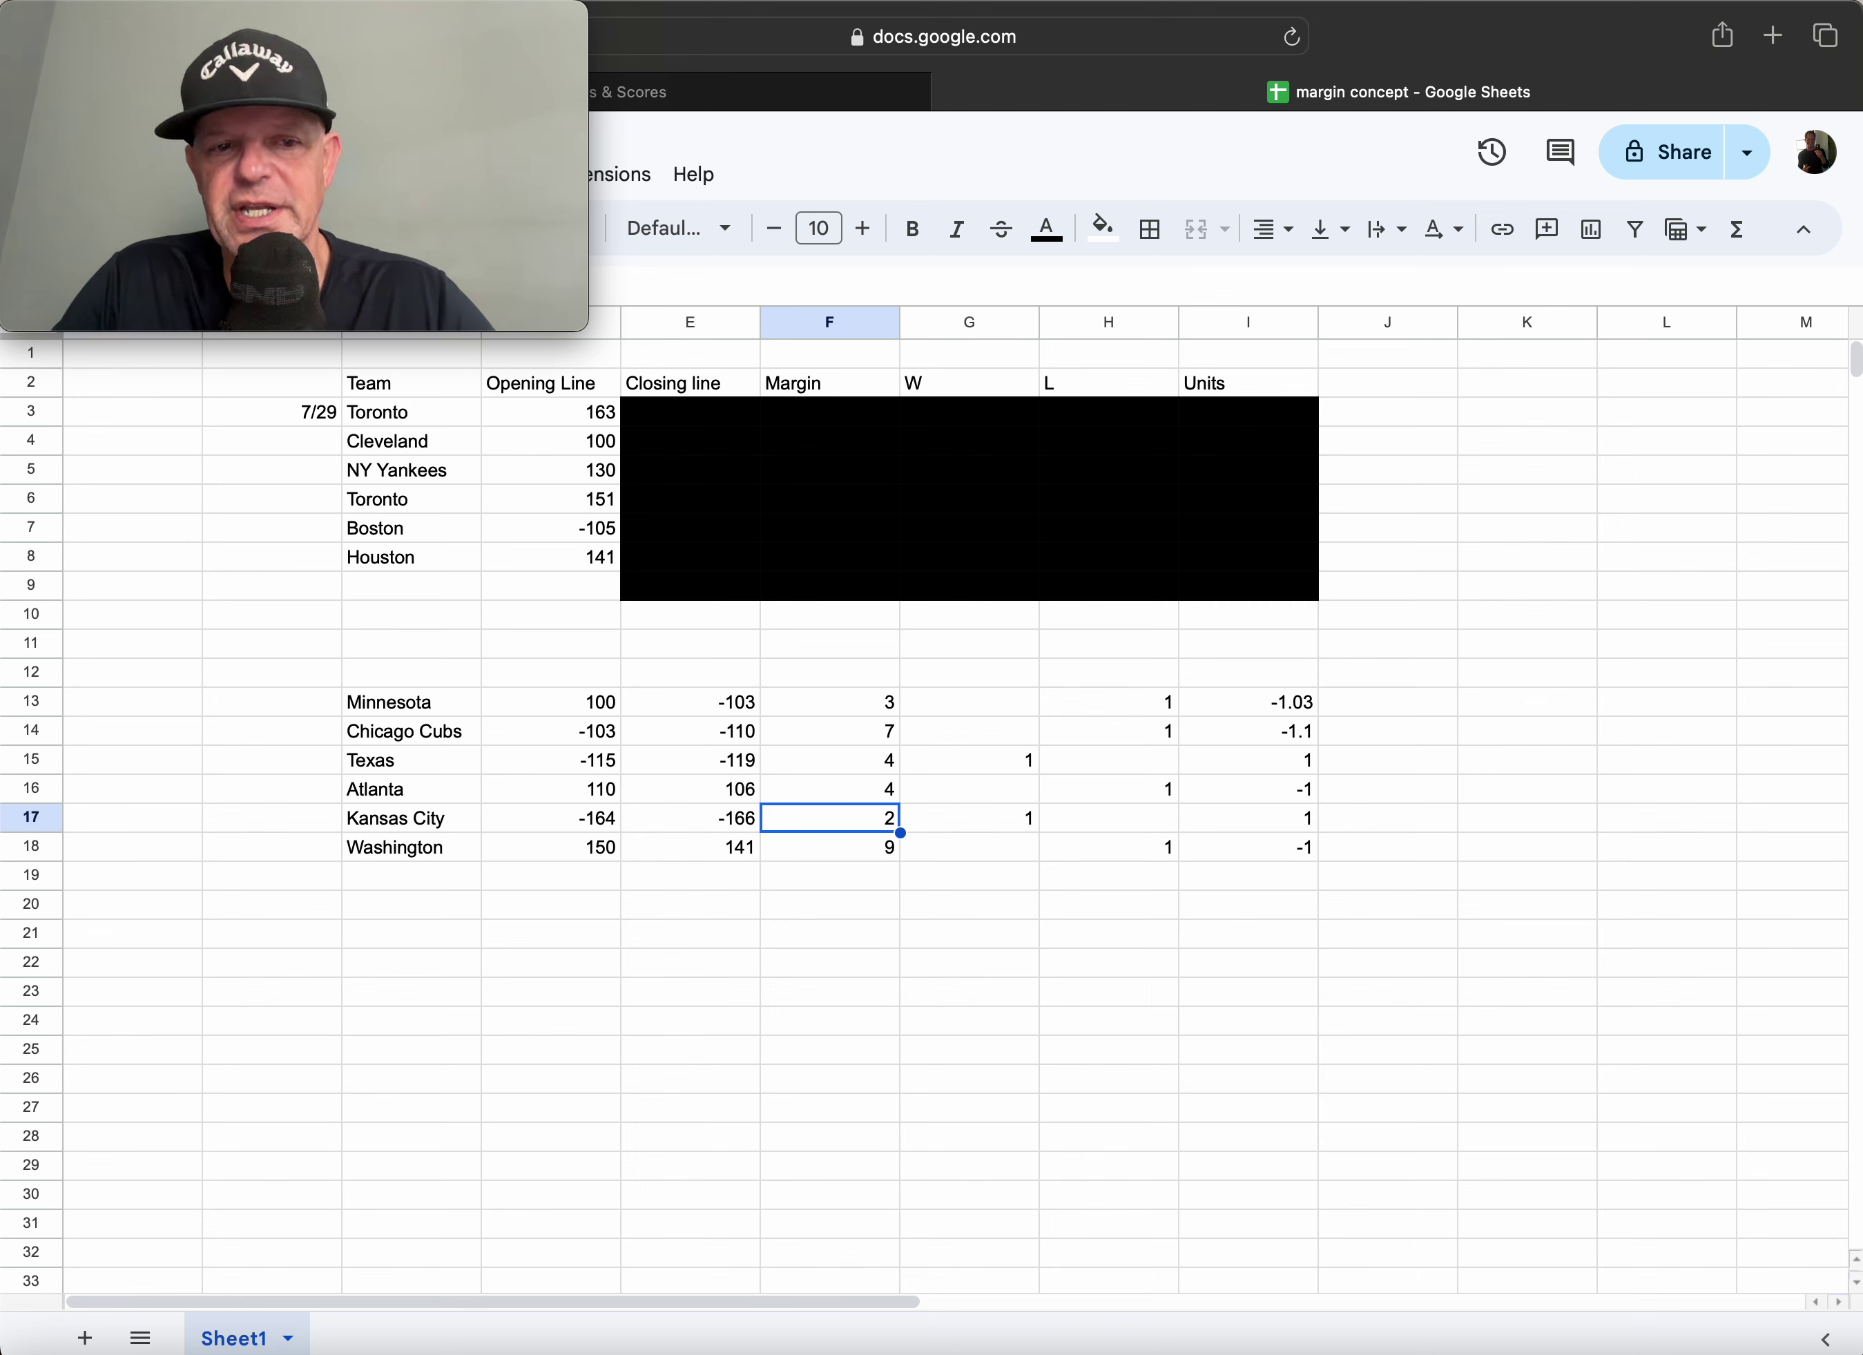
{"action": "key", "text": "Down"}
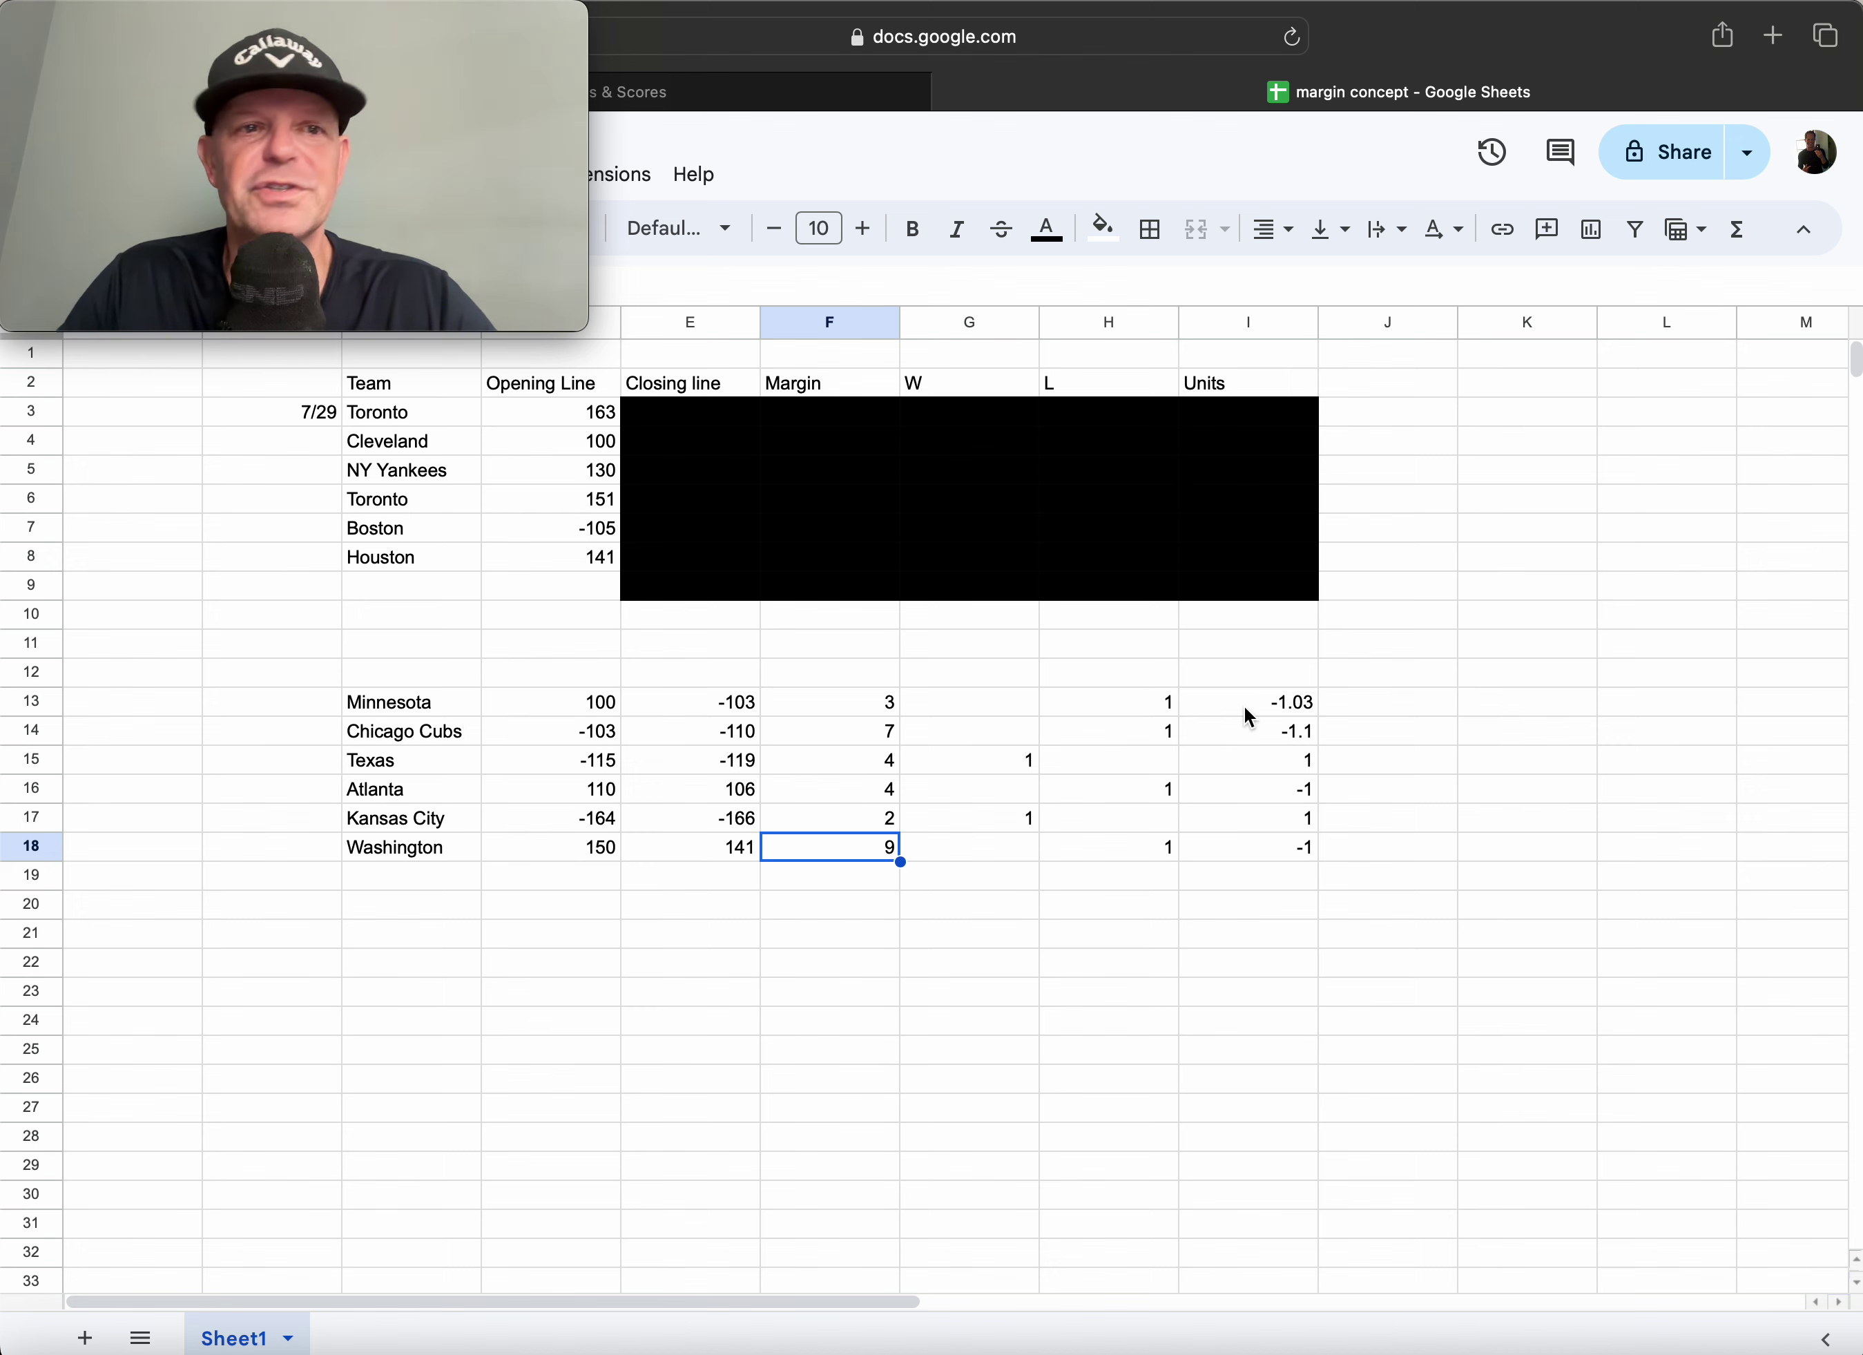
- Check the sum of the Units for Minnesota through Washington and enter -21.3 below them in I19
{"action": "left_click_drag", "start_coordinate": [1243, 703], "coordinate": [1252, 847]}
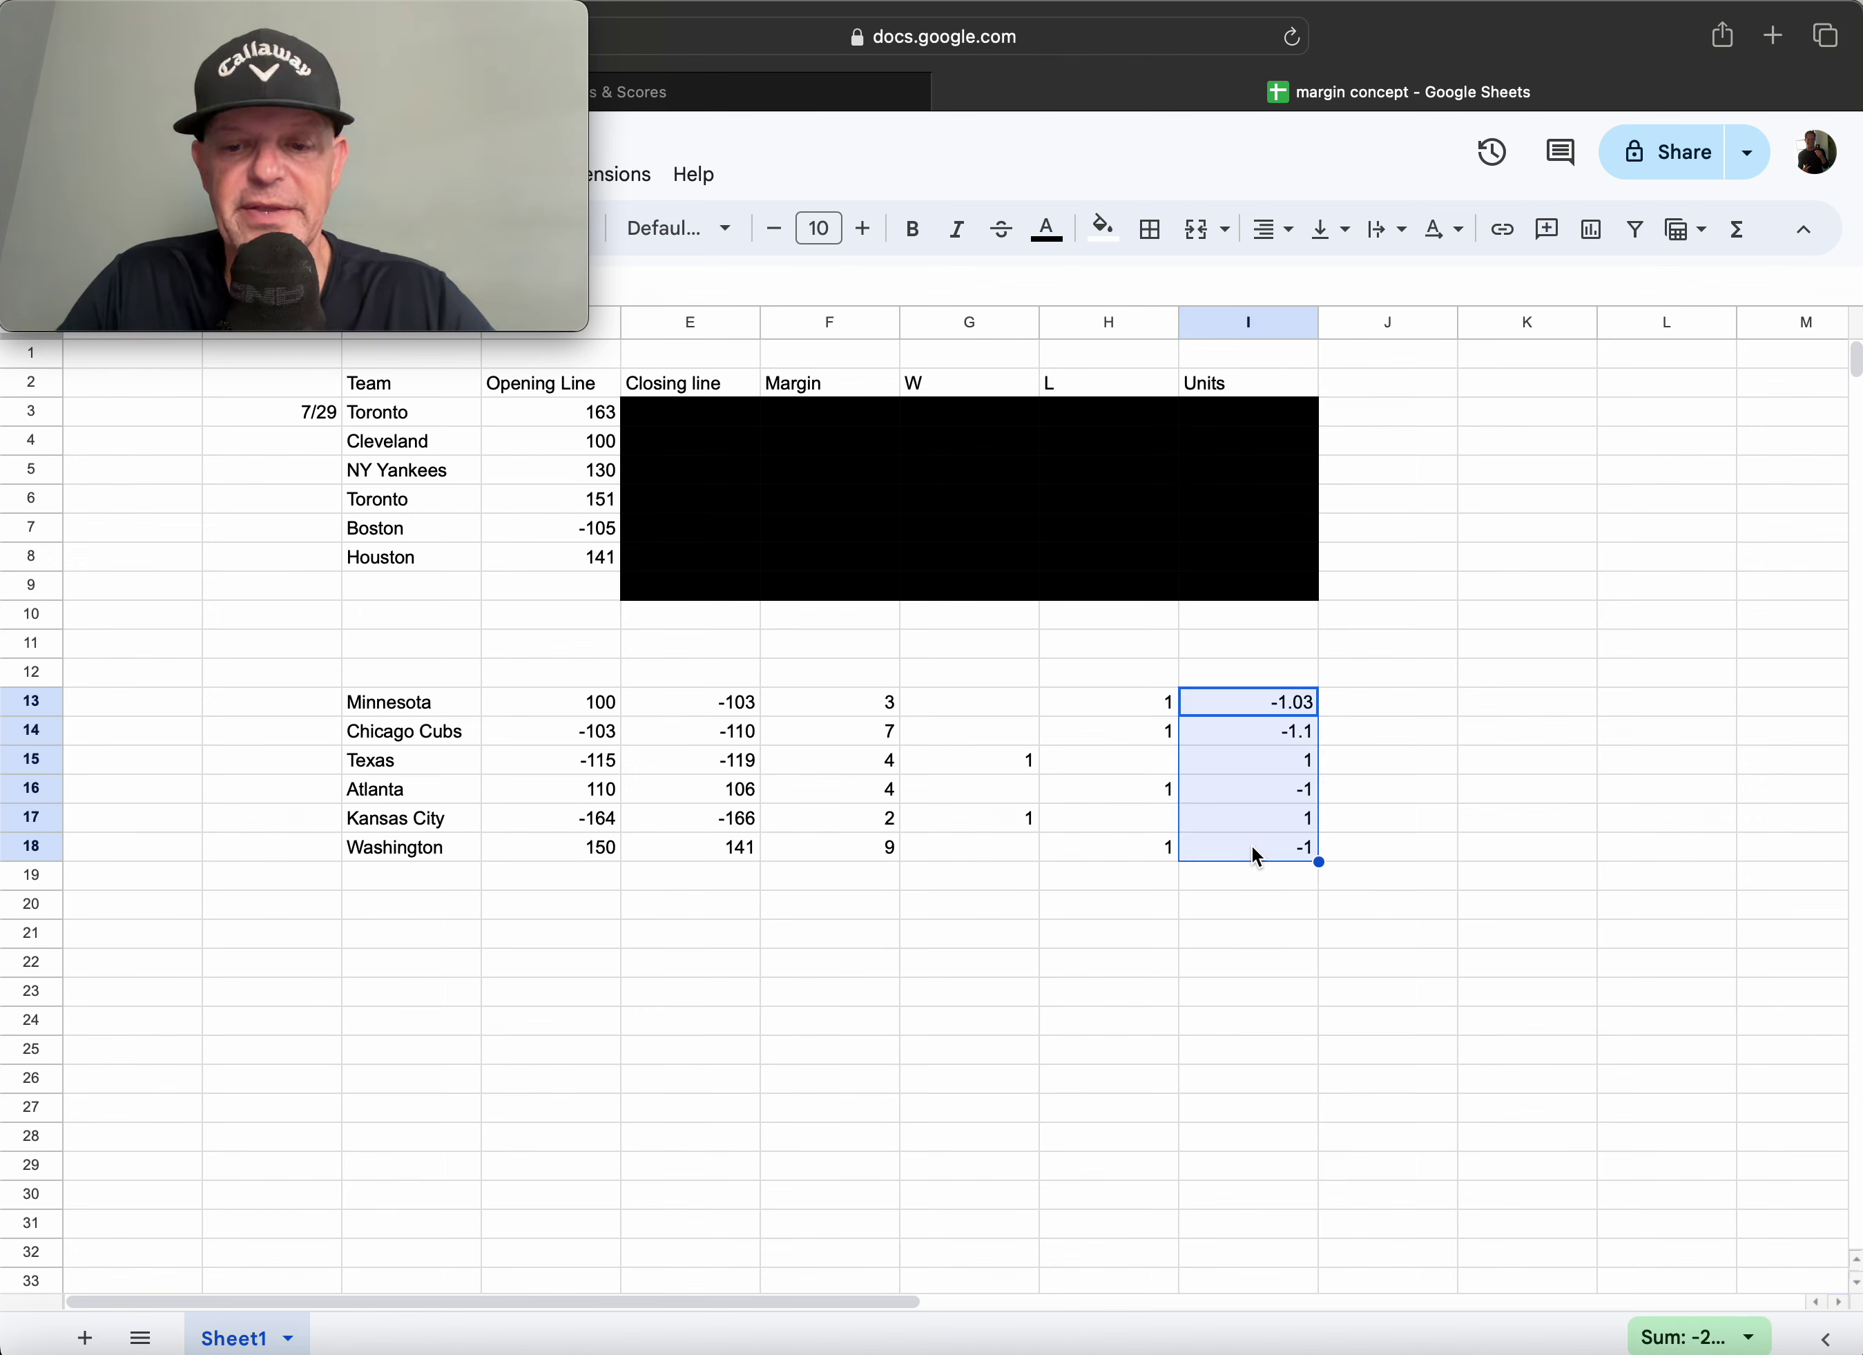
{"action": "left_click", "coordinate": [1677, 1338]}
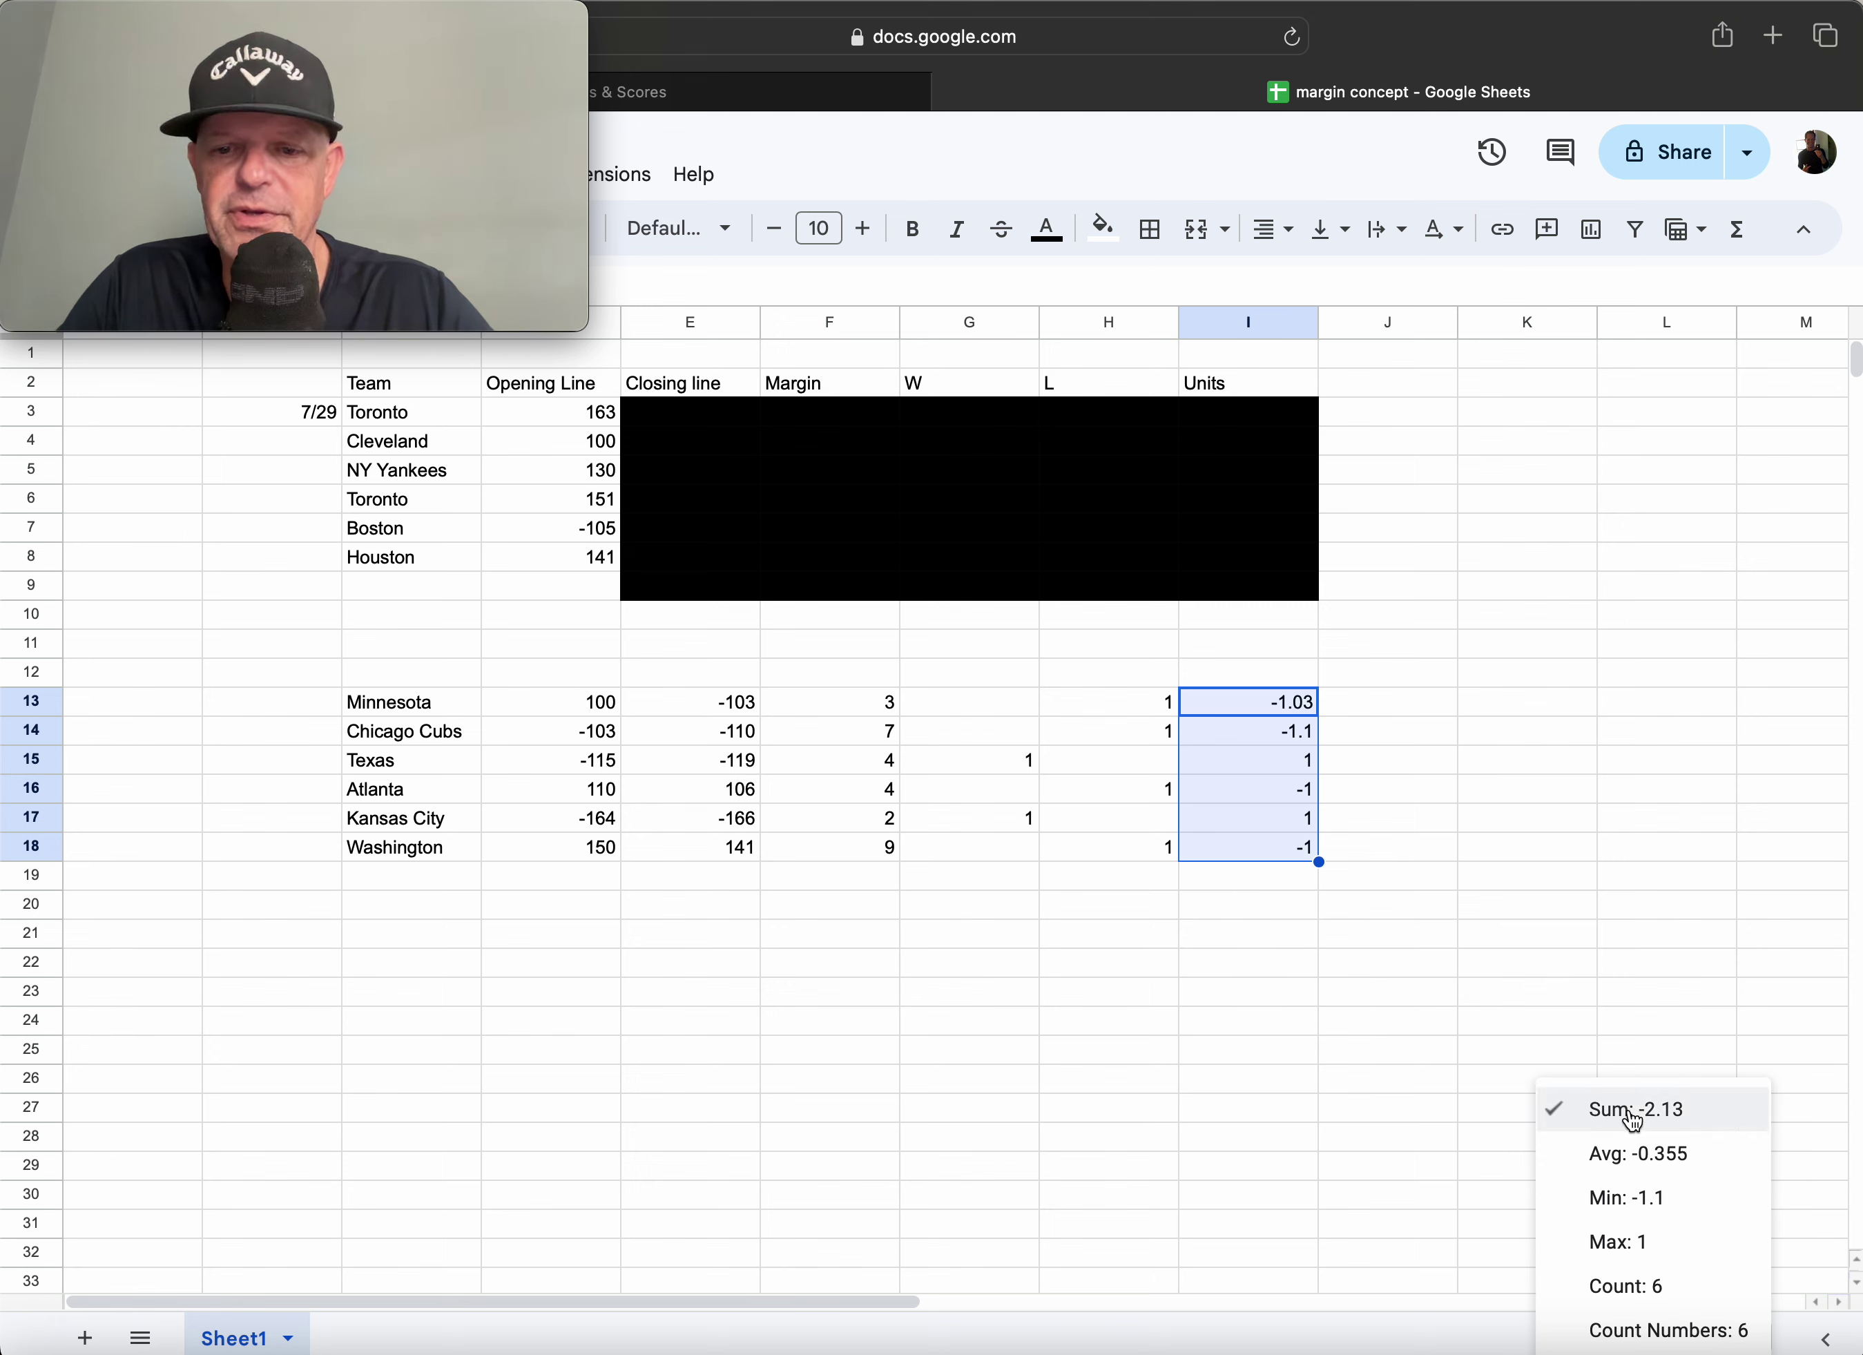
{"action": "left_click", "coordinate": [1236, 881]}
{"action": "type", "text": "-21.3"}
{"action": "key", "text": "Return"}
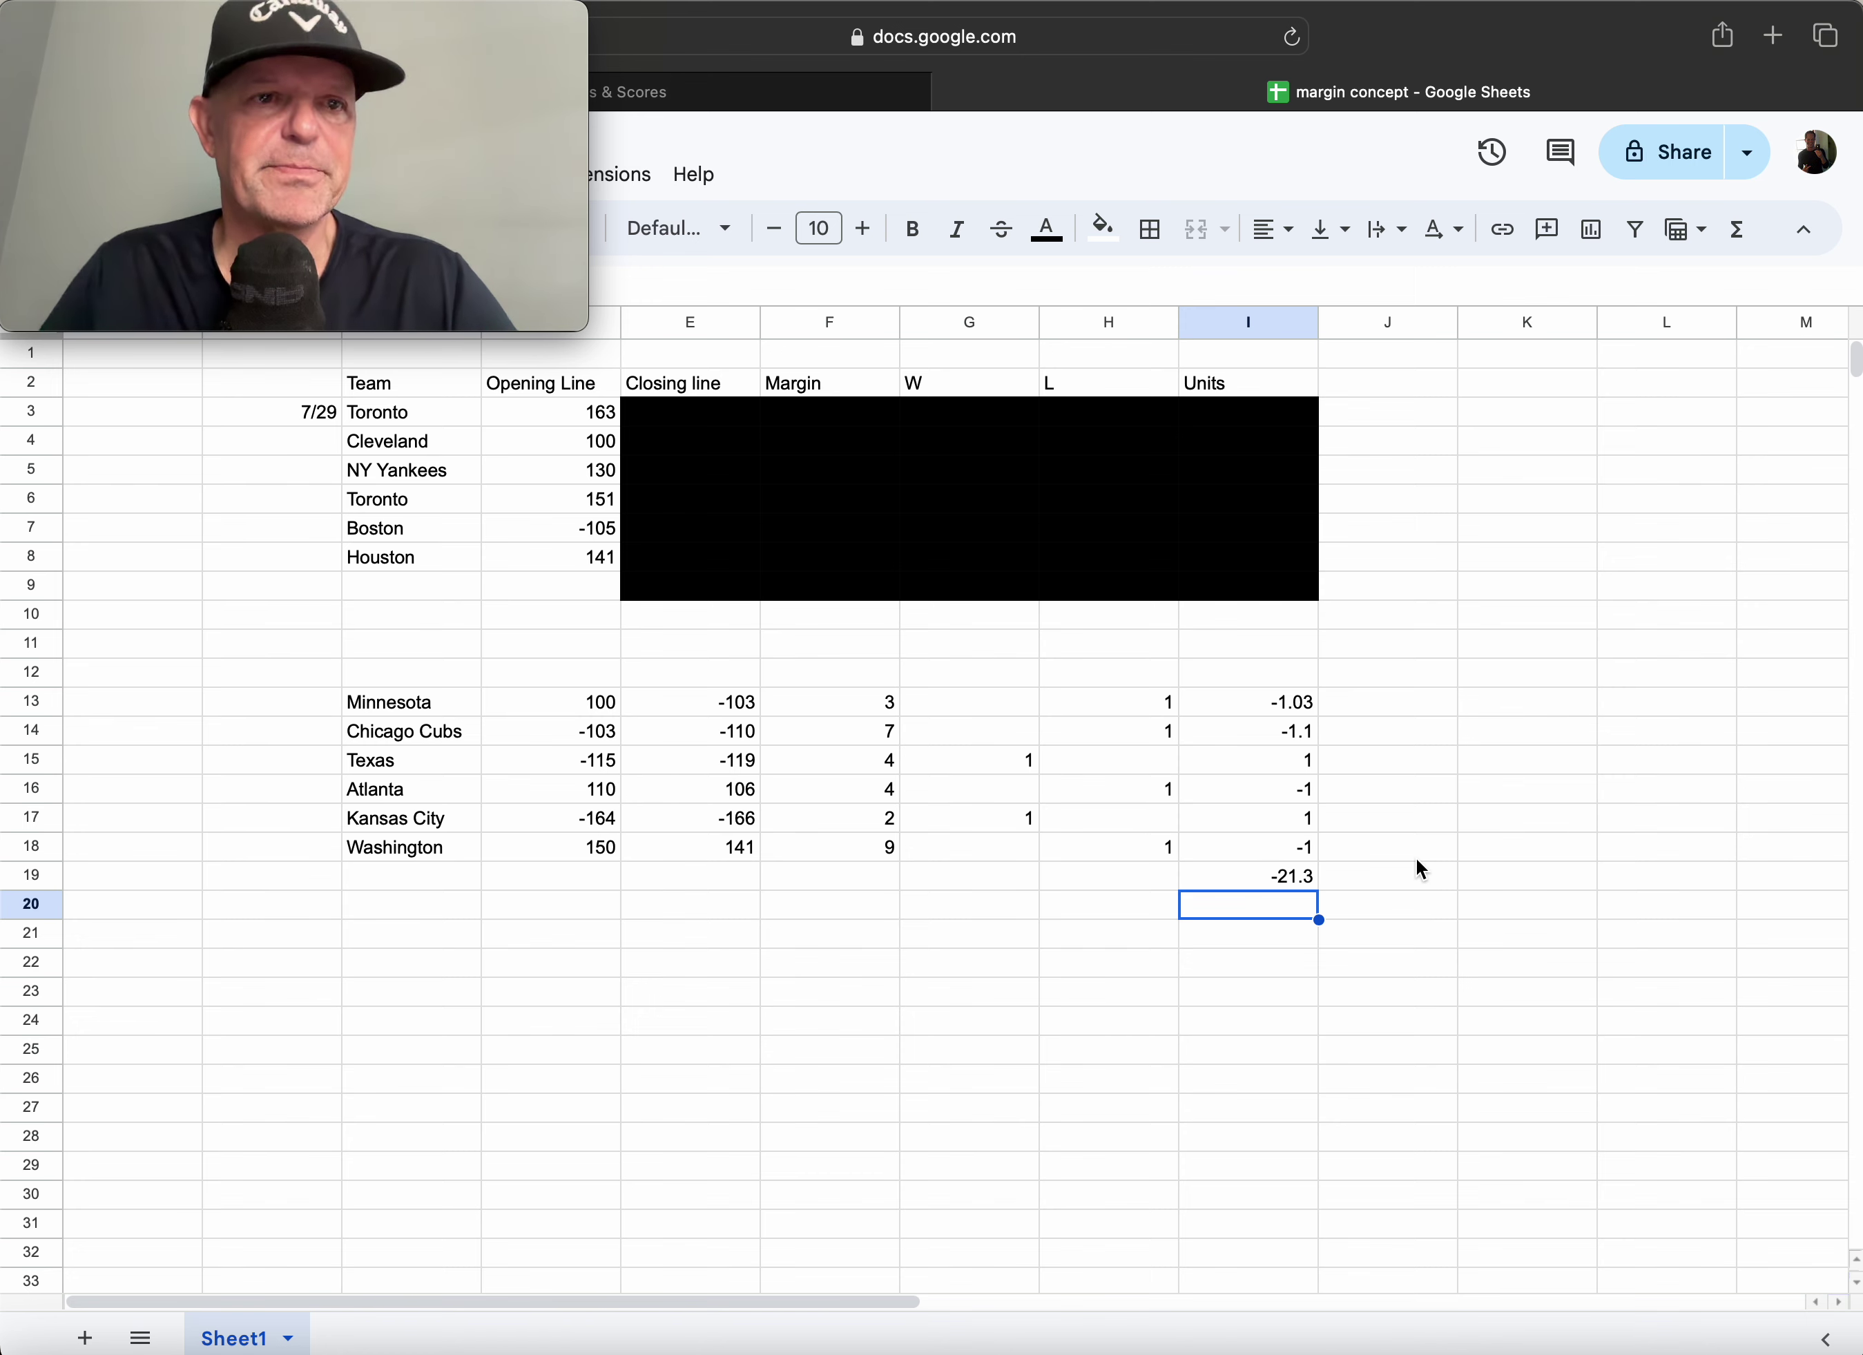
- Fill the Units total in I19 with light red
{"action": "left_click", "coordinate": [1248, 879]}
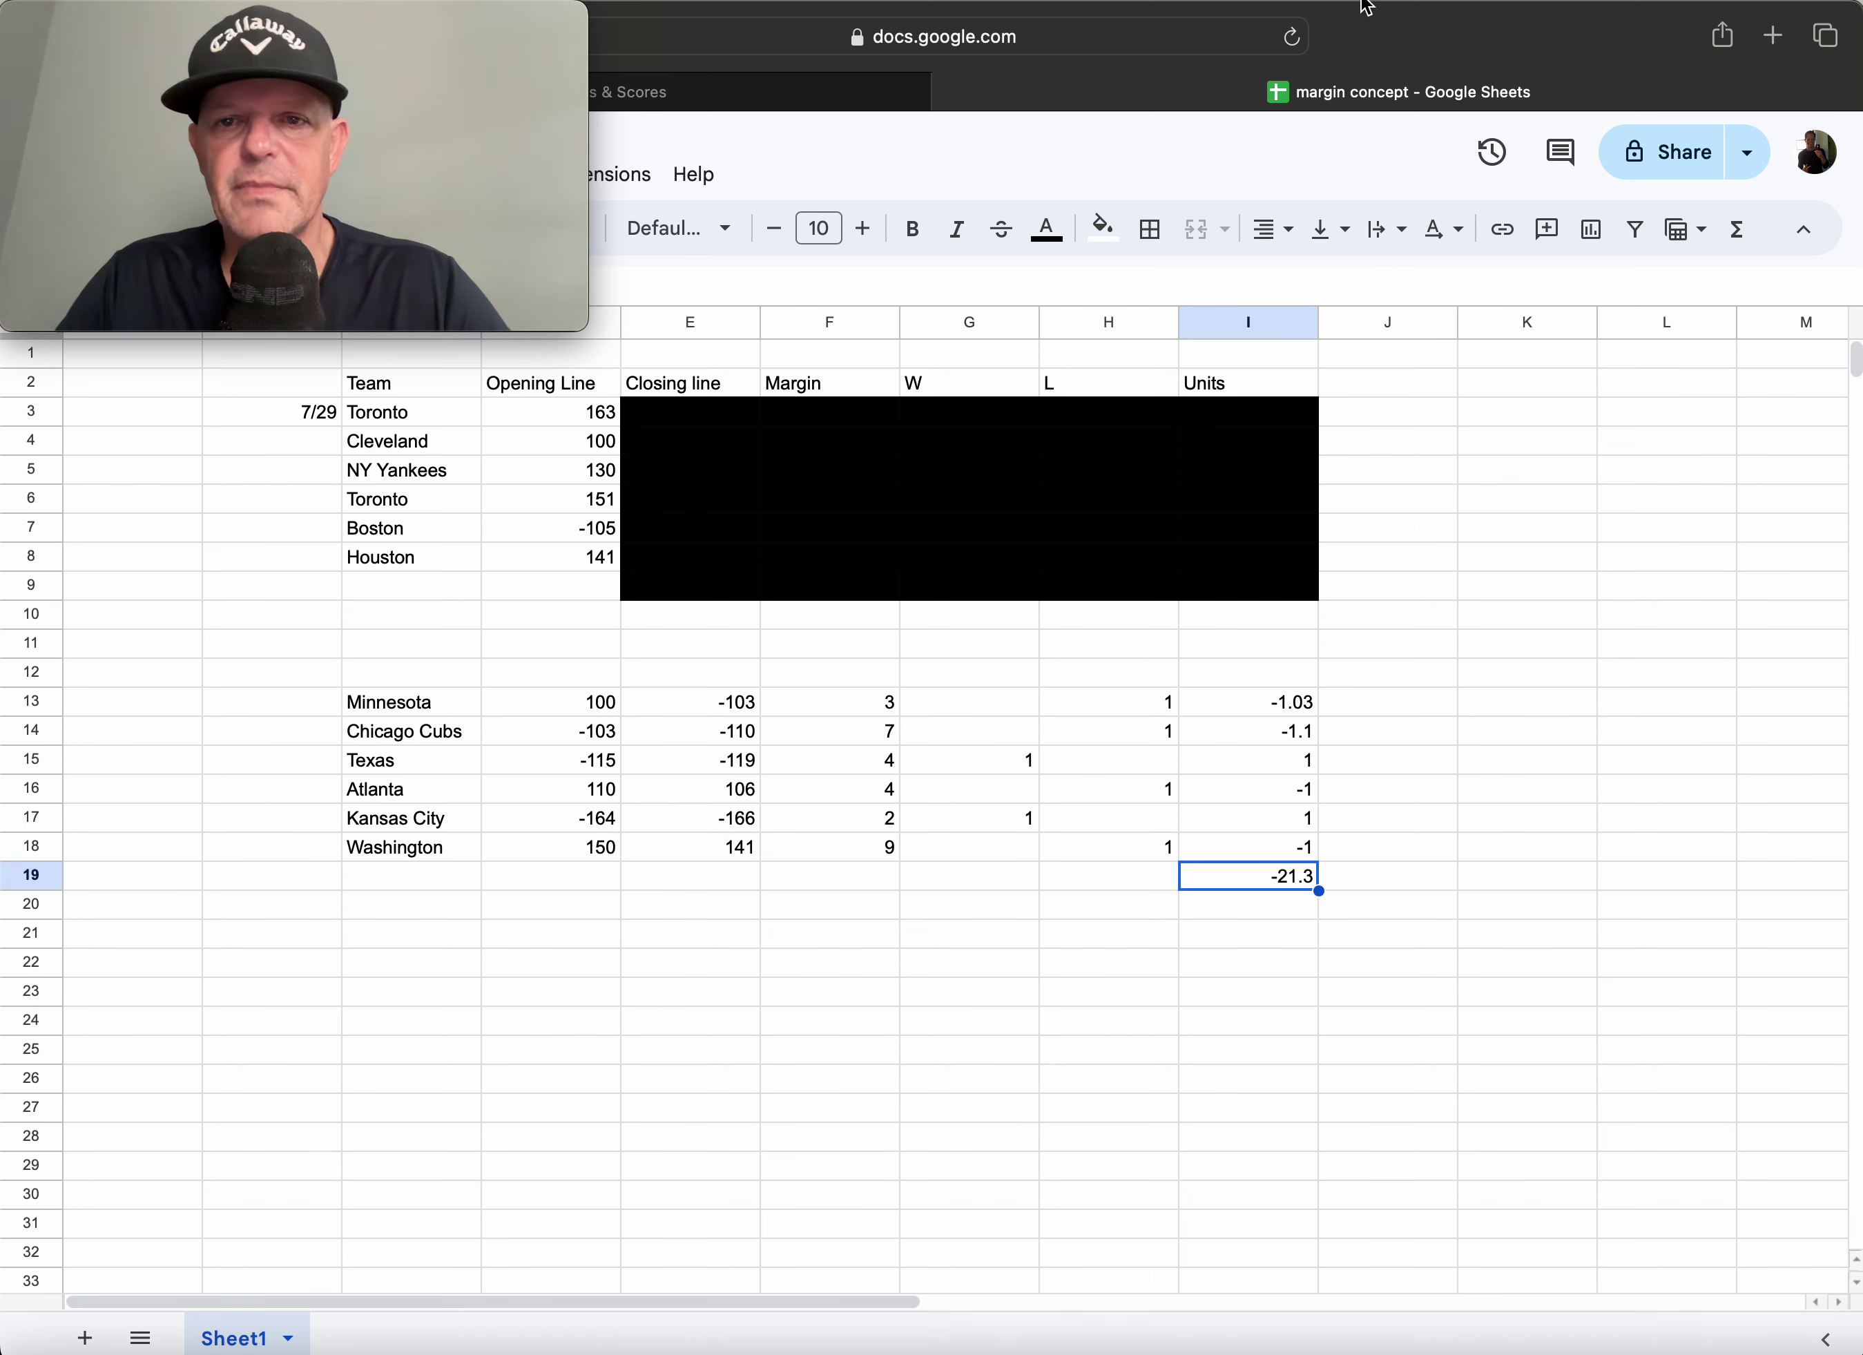
{"action": "left_click", "coordinate": [1103, 229]}
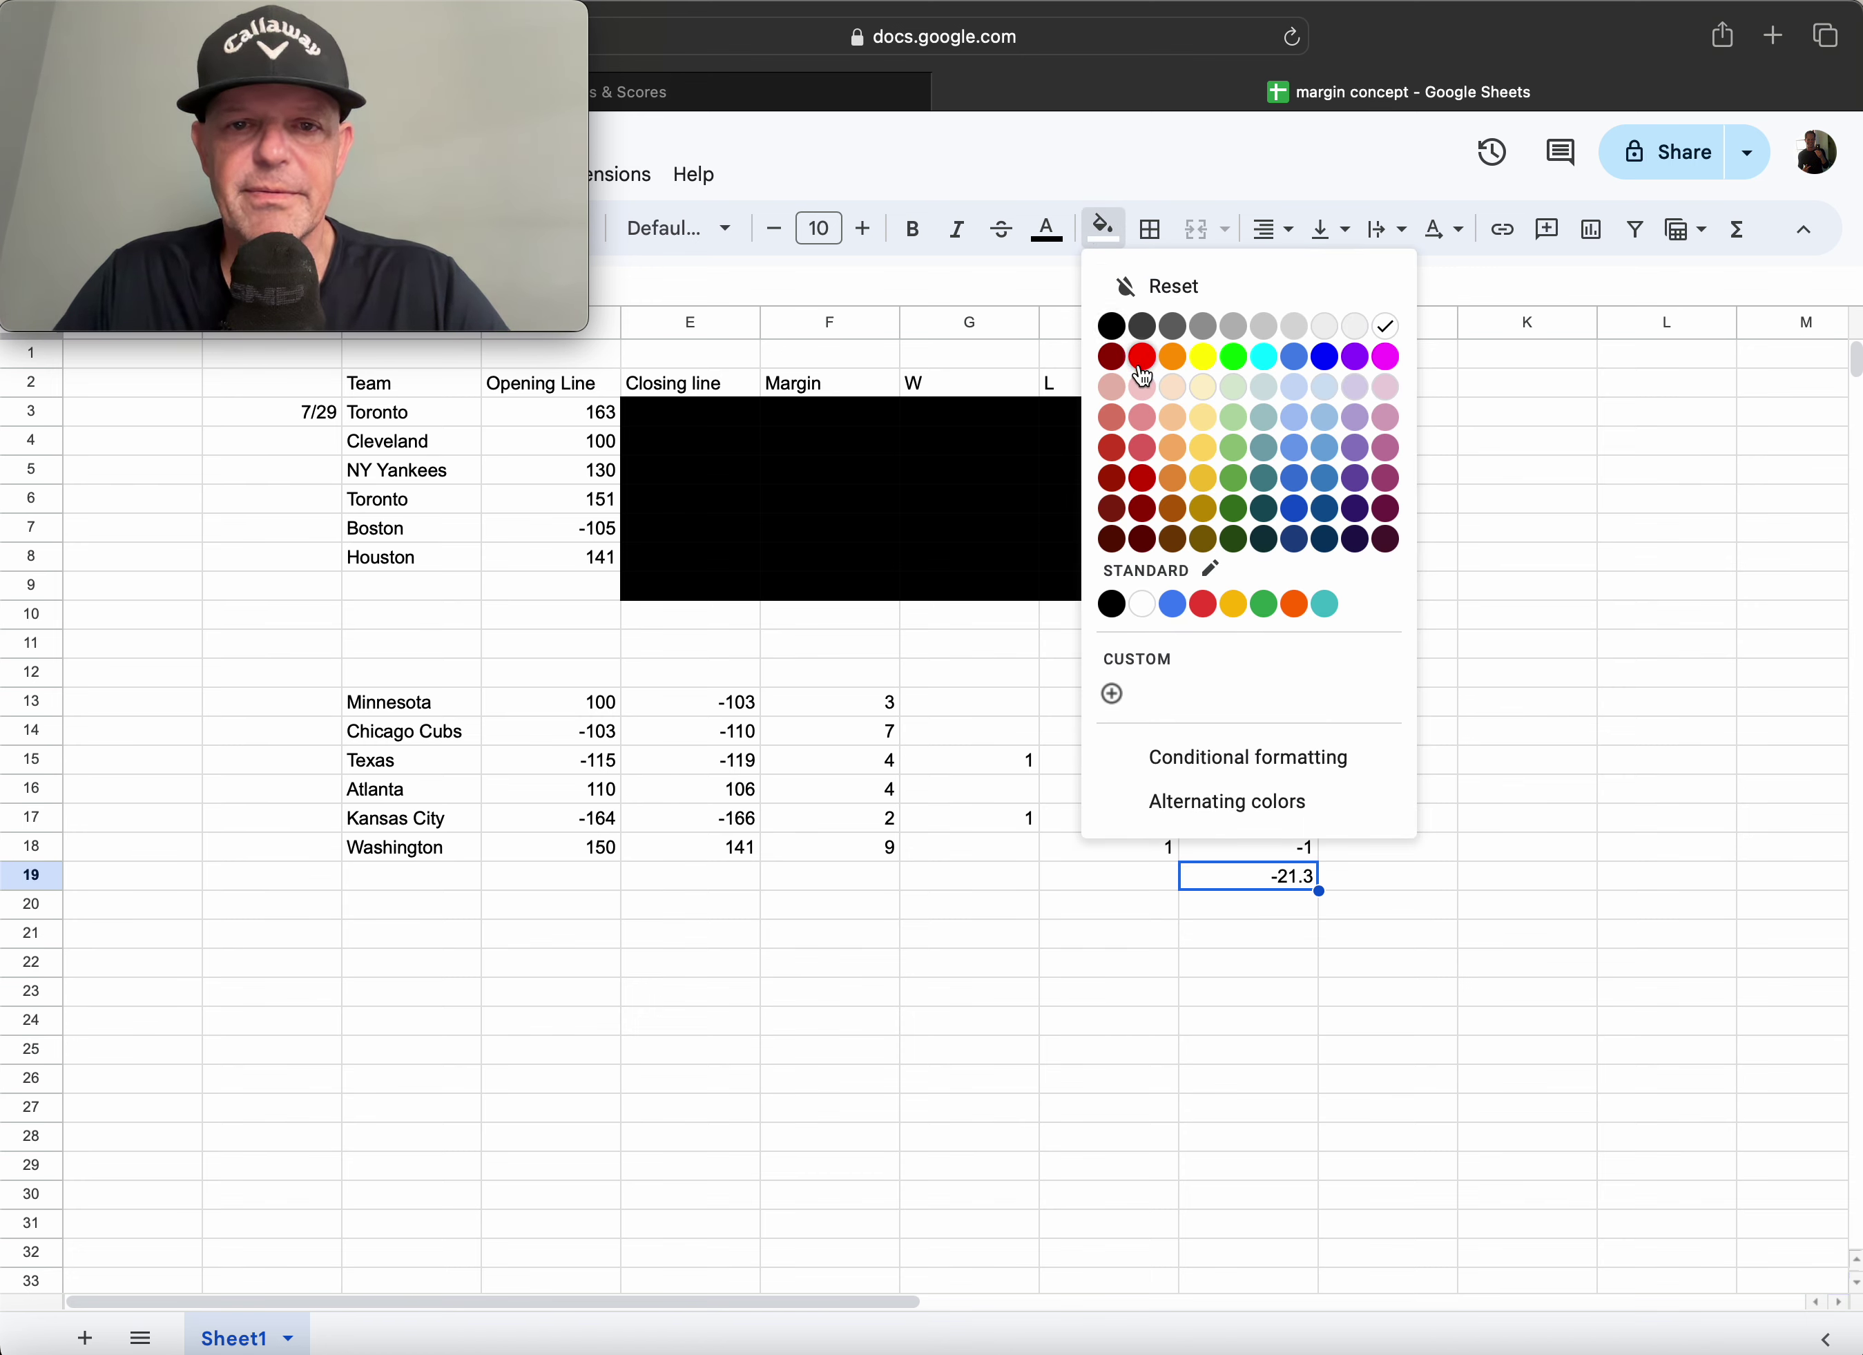
{"action": "left_click", "coordinate": [1141, 450]}
{"action": "left_click", "coordinate": [1461, 568]}
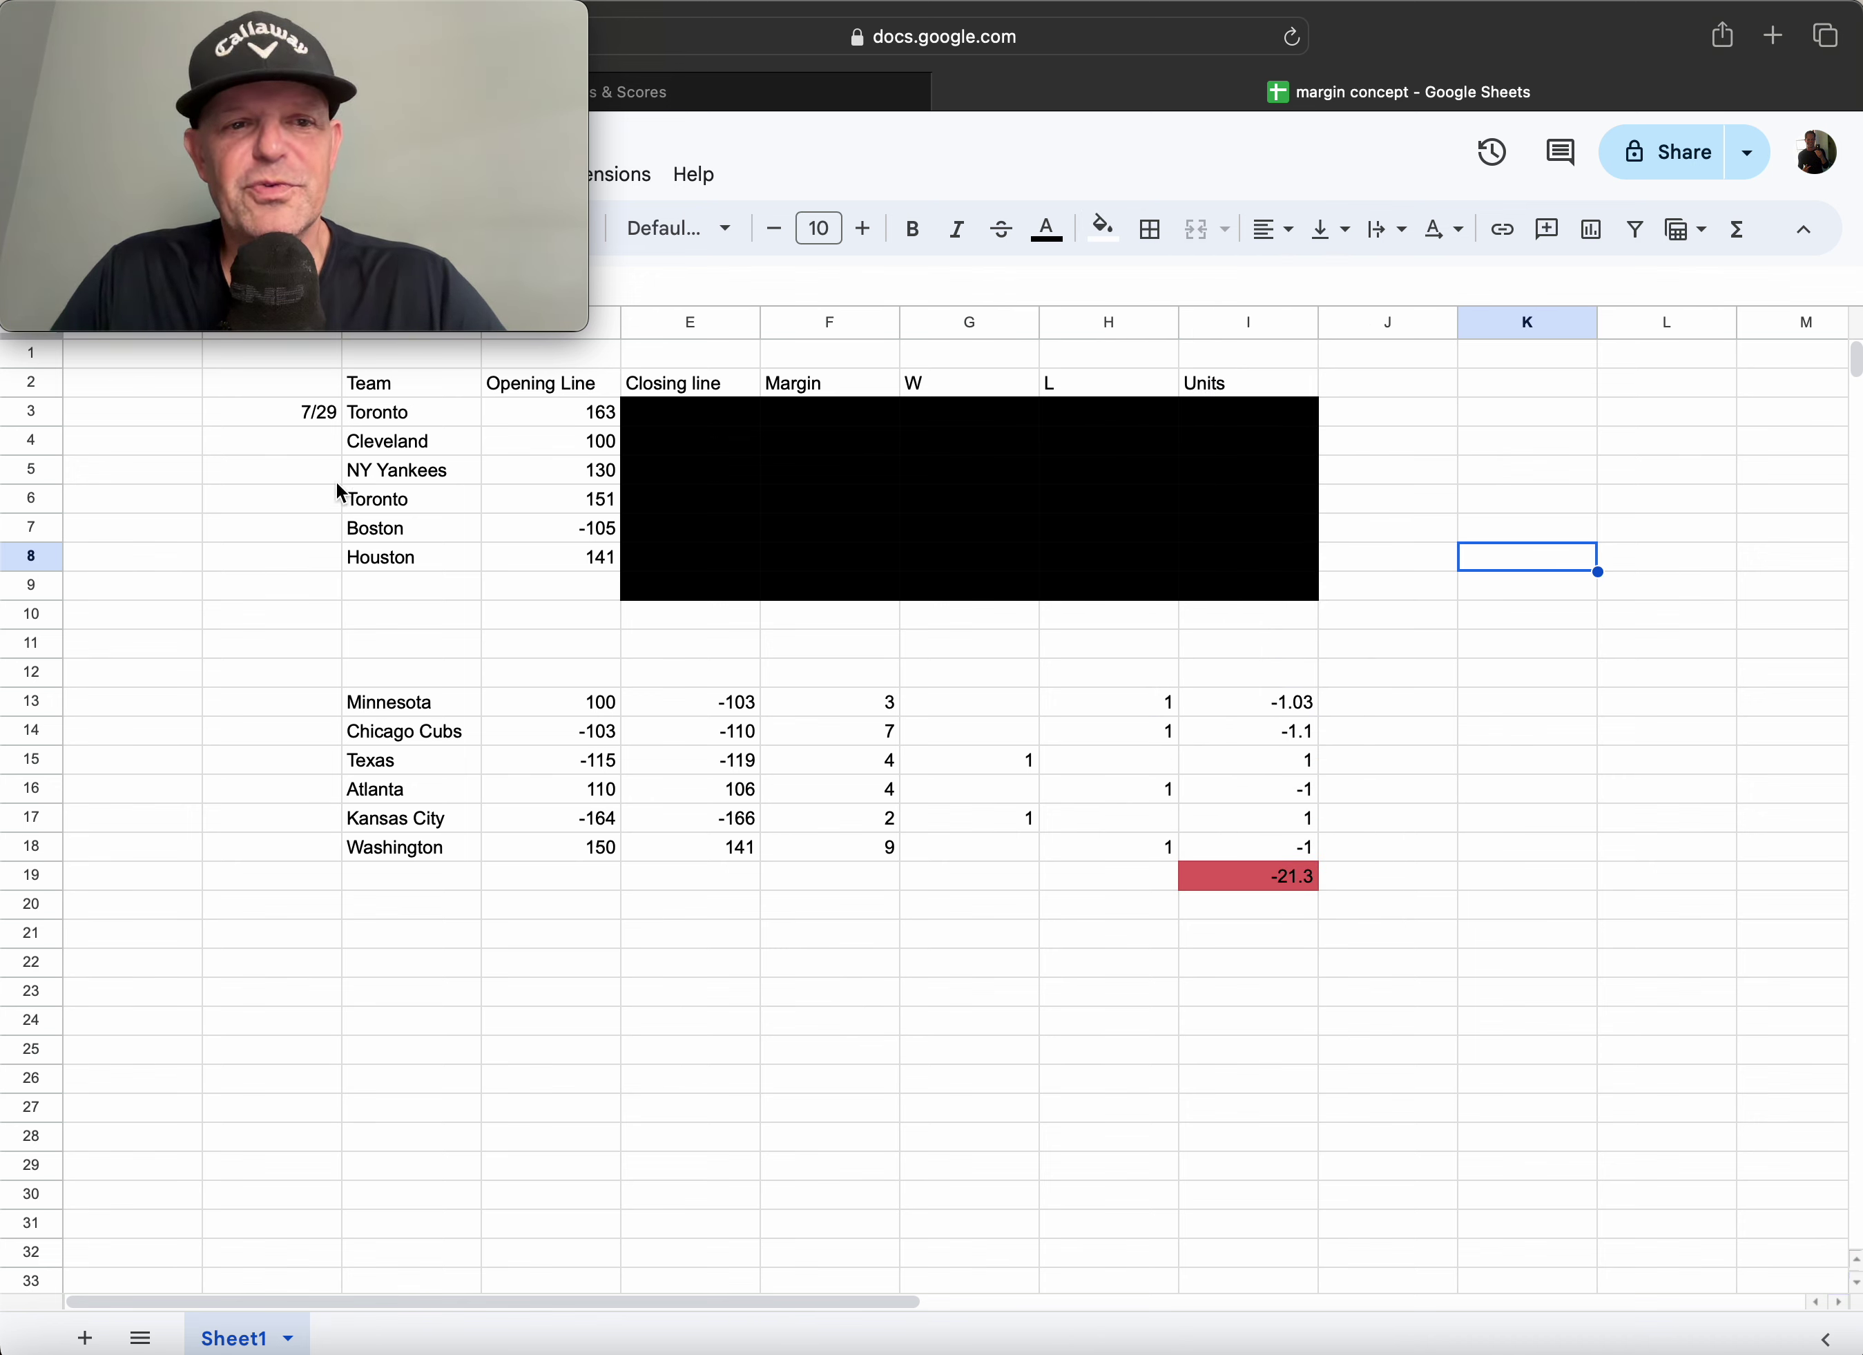
- Return to the odds page and compare openers with closing lines down the whole MLB game list
{"action": "left_click", "coordinate": [828, 85]}
{"action": "scroll", "coordinate": [920, 421], "scroll_direction": "up", "scroll_amount": 3}
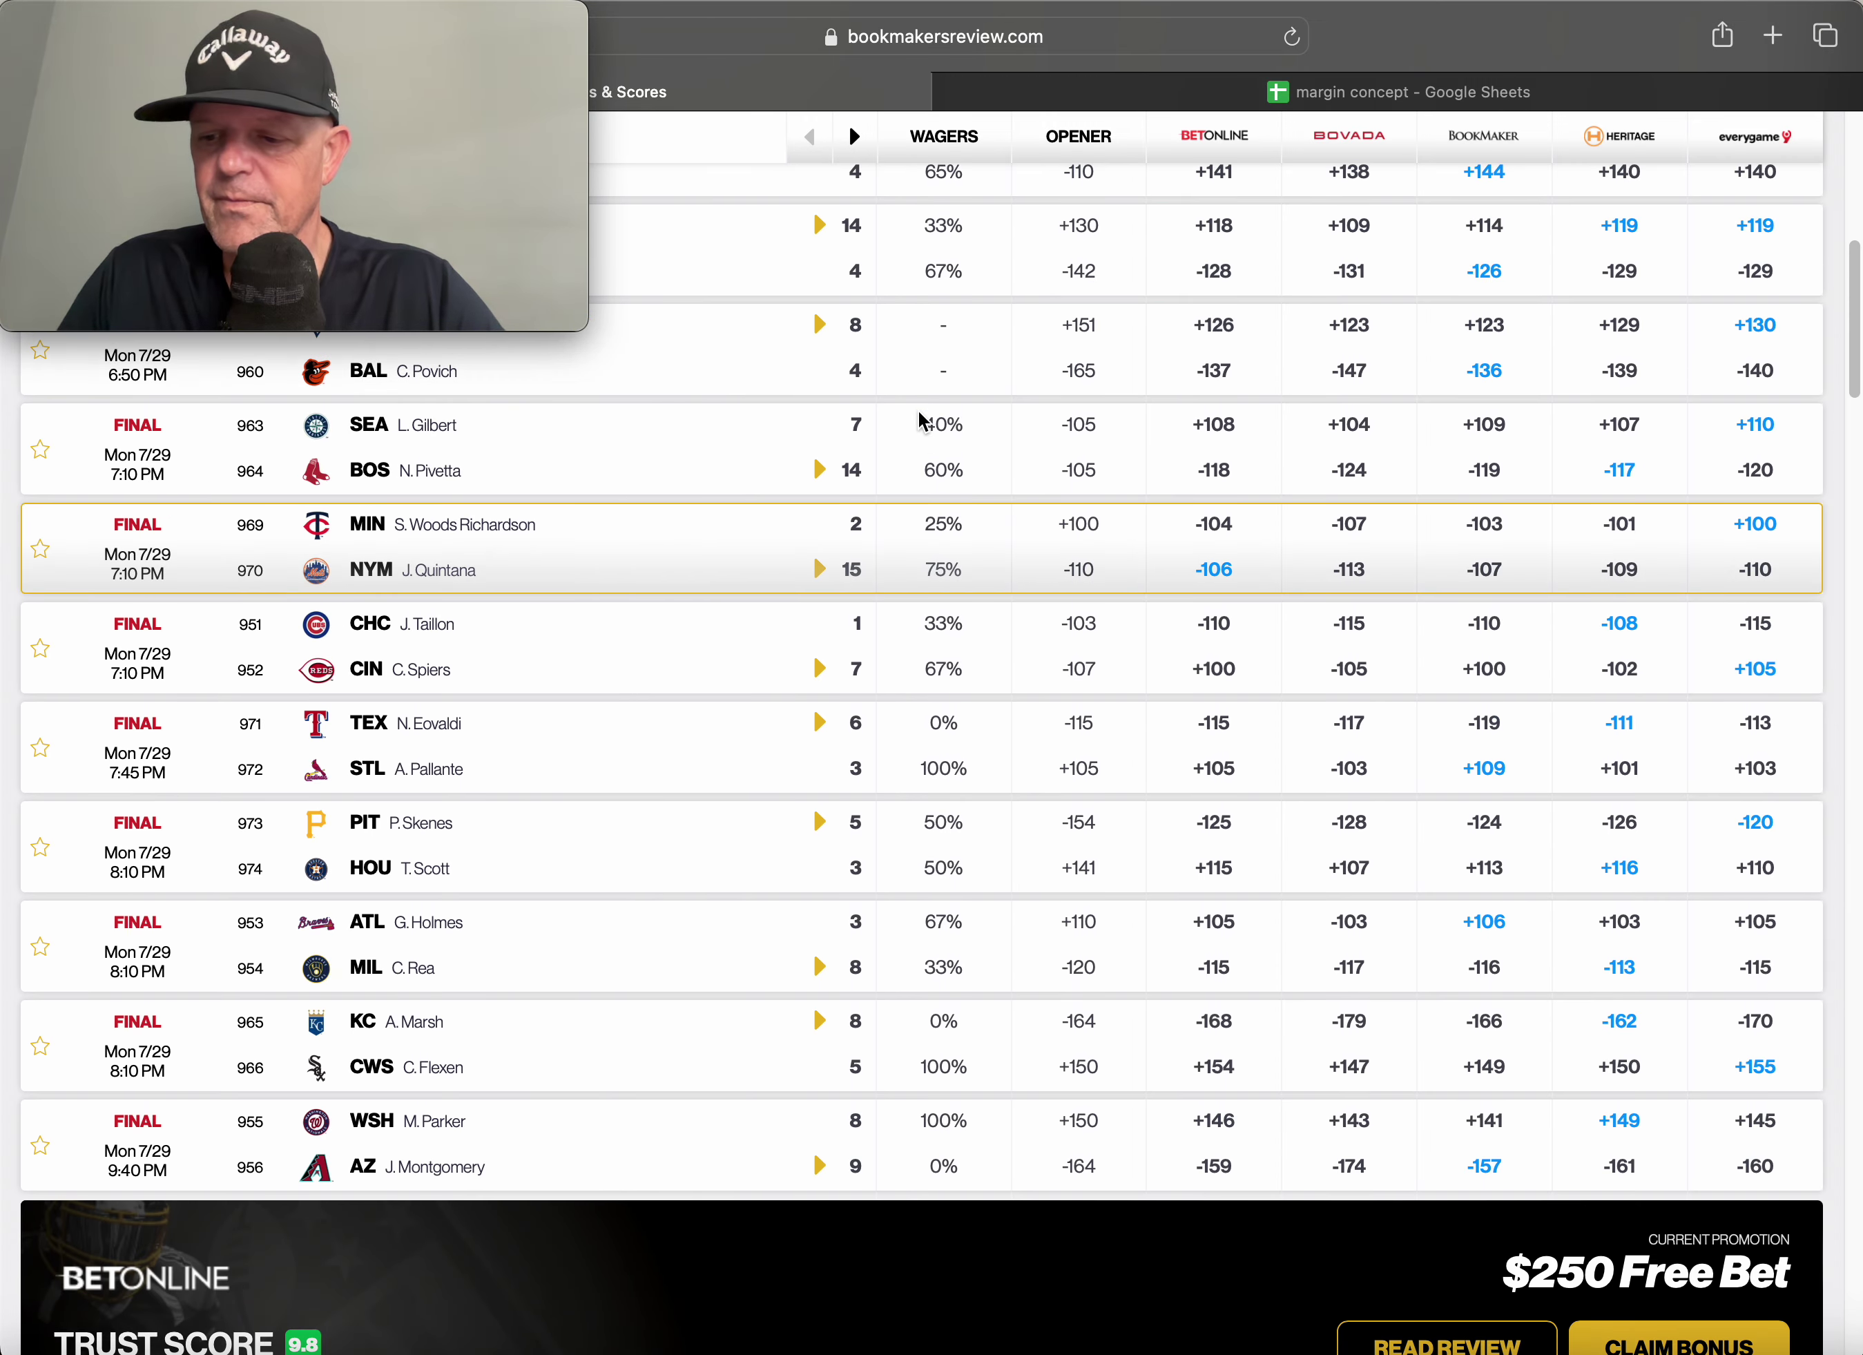
{"action": "scroll", "coordinate": [920, 422], "scroll_direction": "up", "scroll_amount": 5}
{"action": "scroll", "coordinate": [923, 433], "scroll_direction": "up", "scroll_amount": 3}
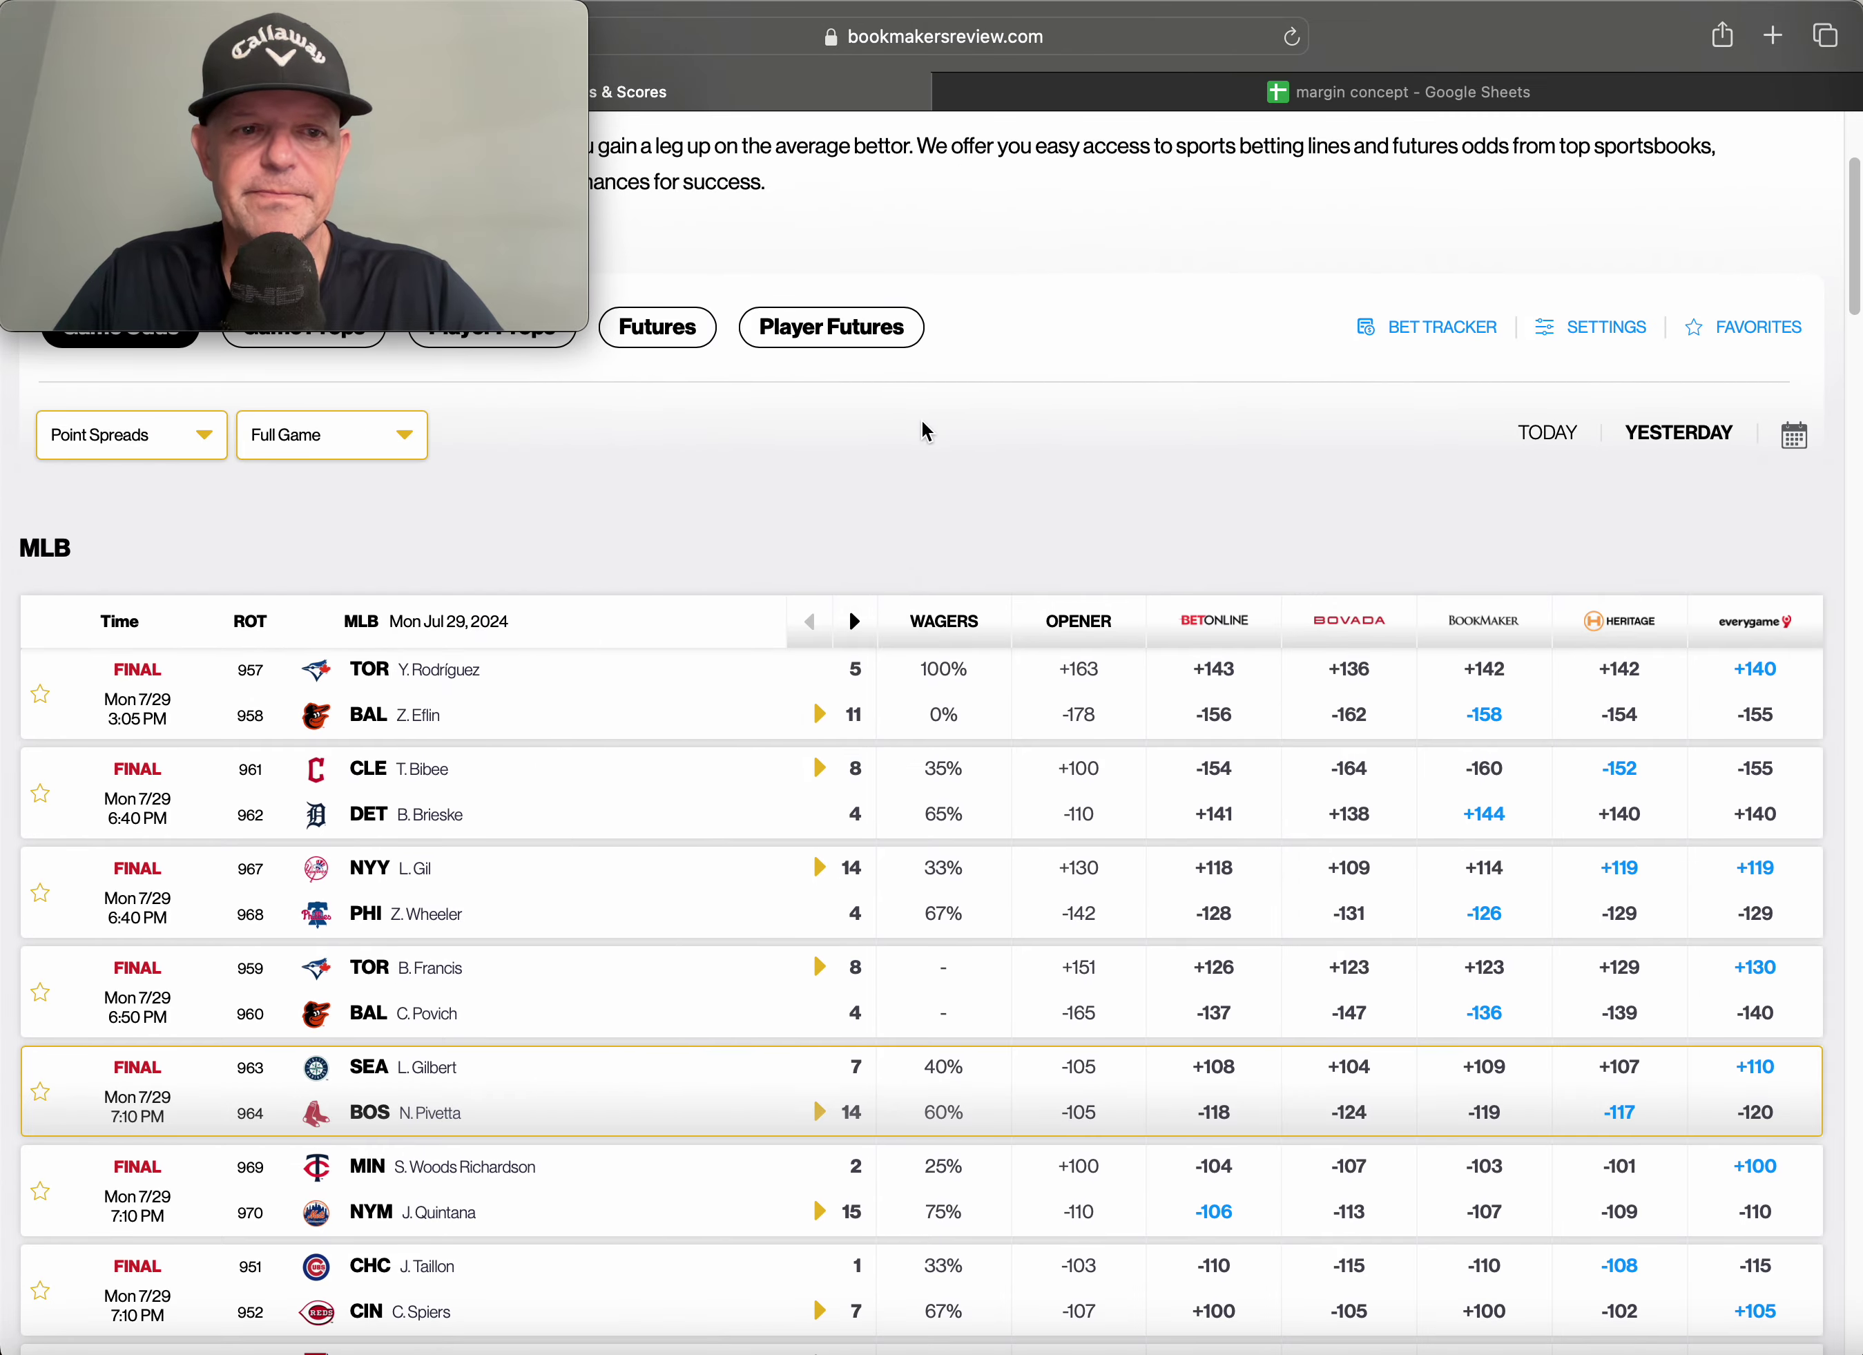
{"action": "scroll", "coordinate": [948, 441], "scroll_direction": "down", "scroll_amount": 2}
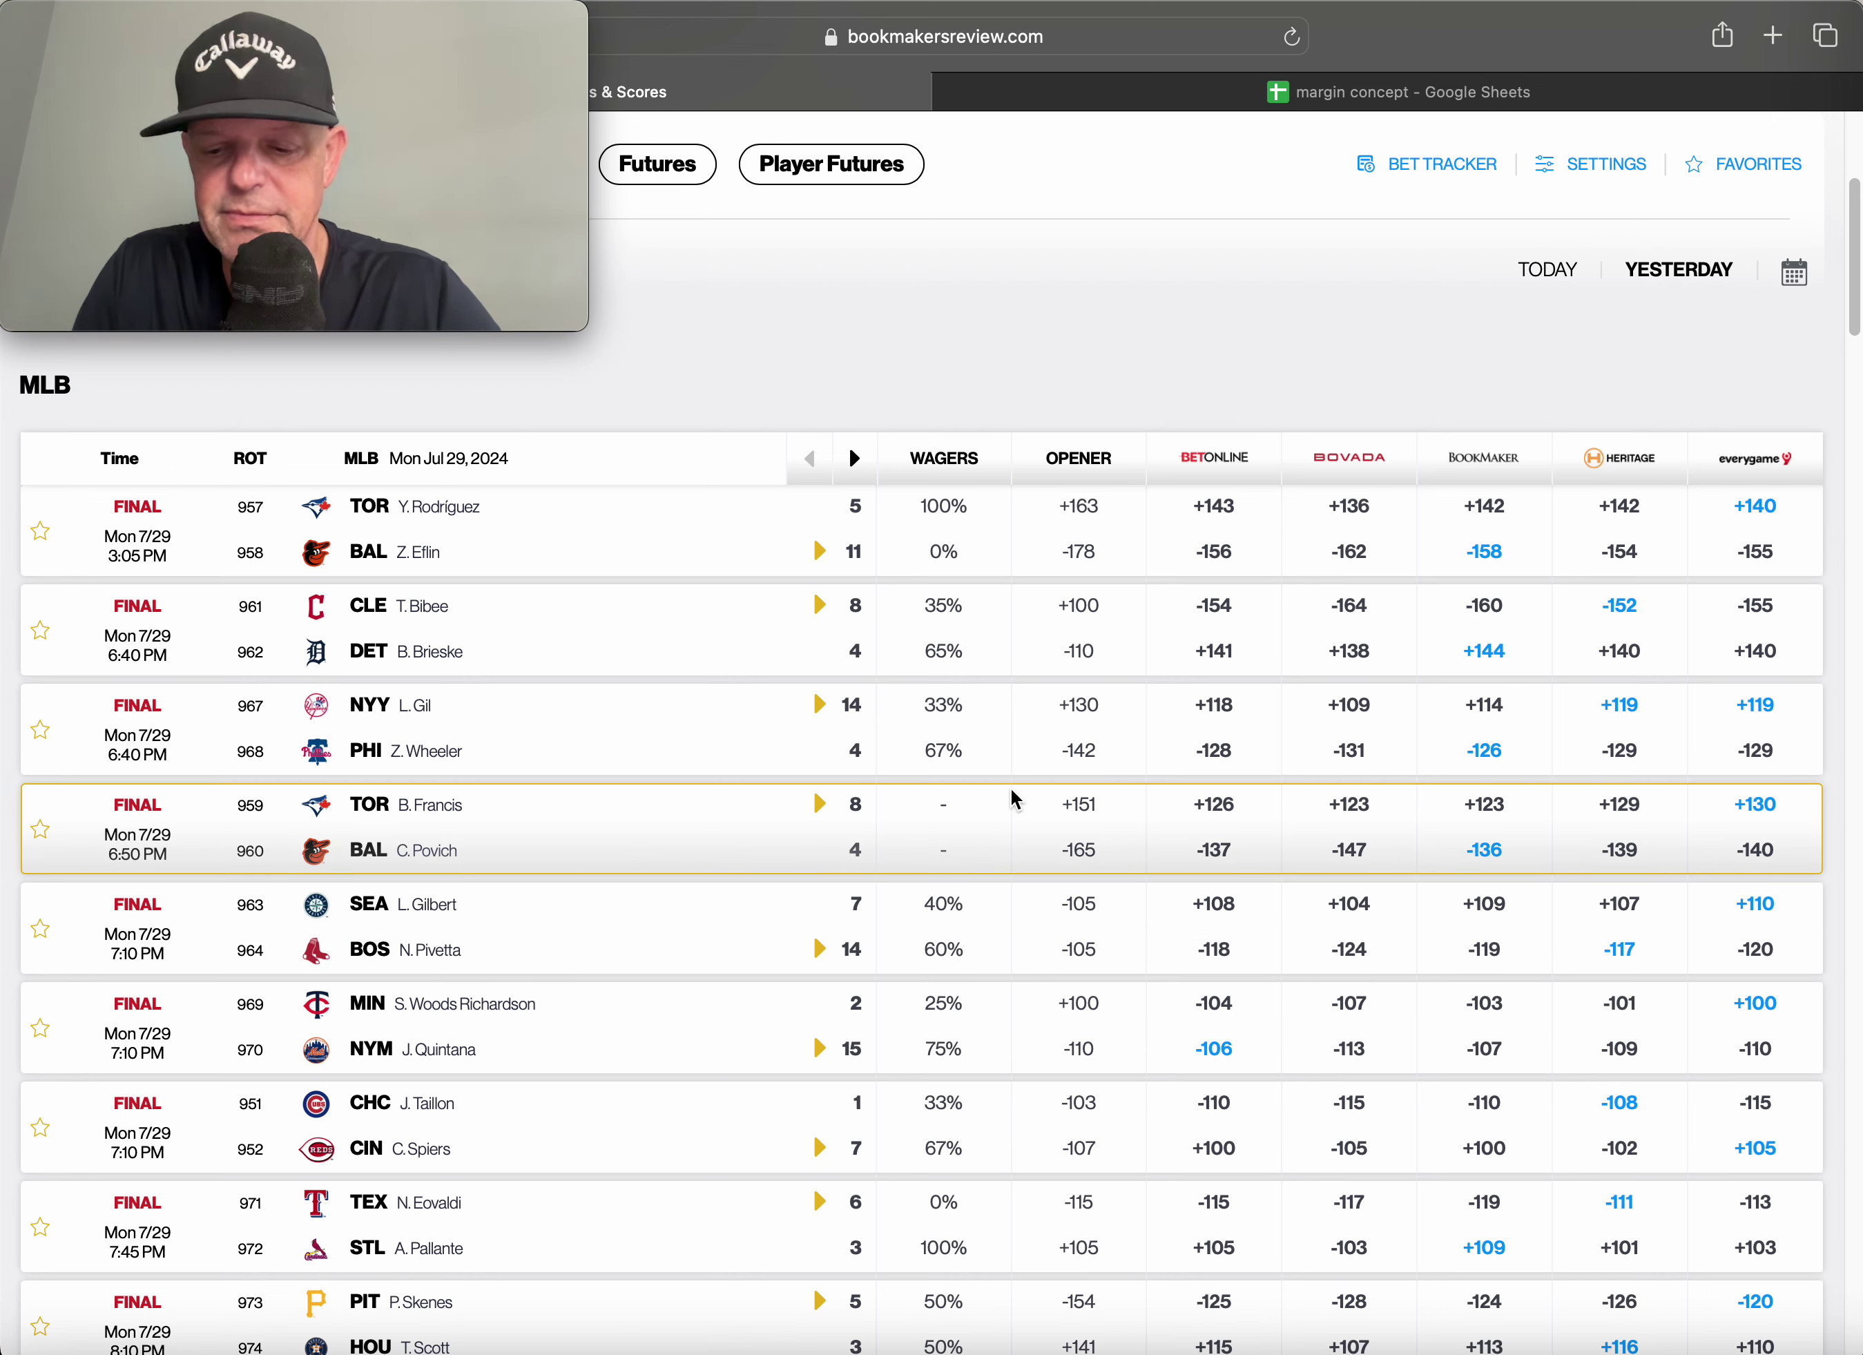
{"action": "scroll", "coordinate": [1011, 803], "scroll_direction": "down", "scroll_amount": 5}
{"action": "scroll", "coordinate": [818, 776], "scroll_direction": "down", "scroll_amount": 3}
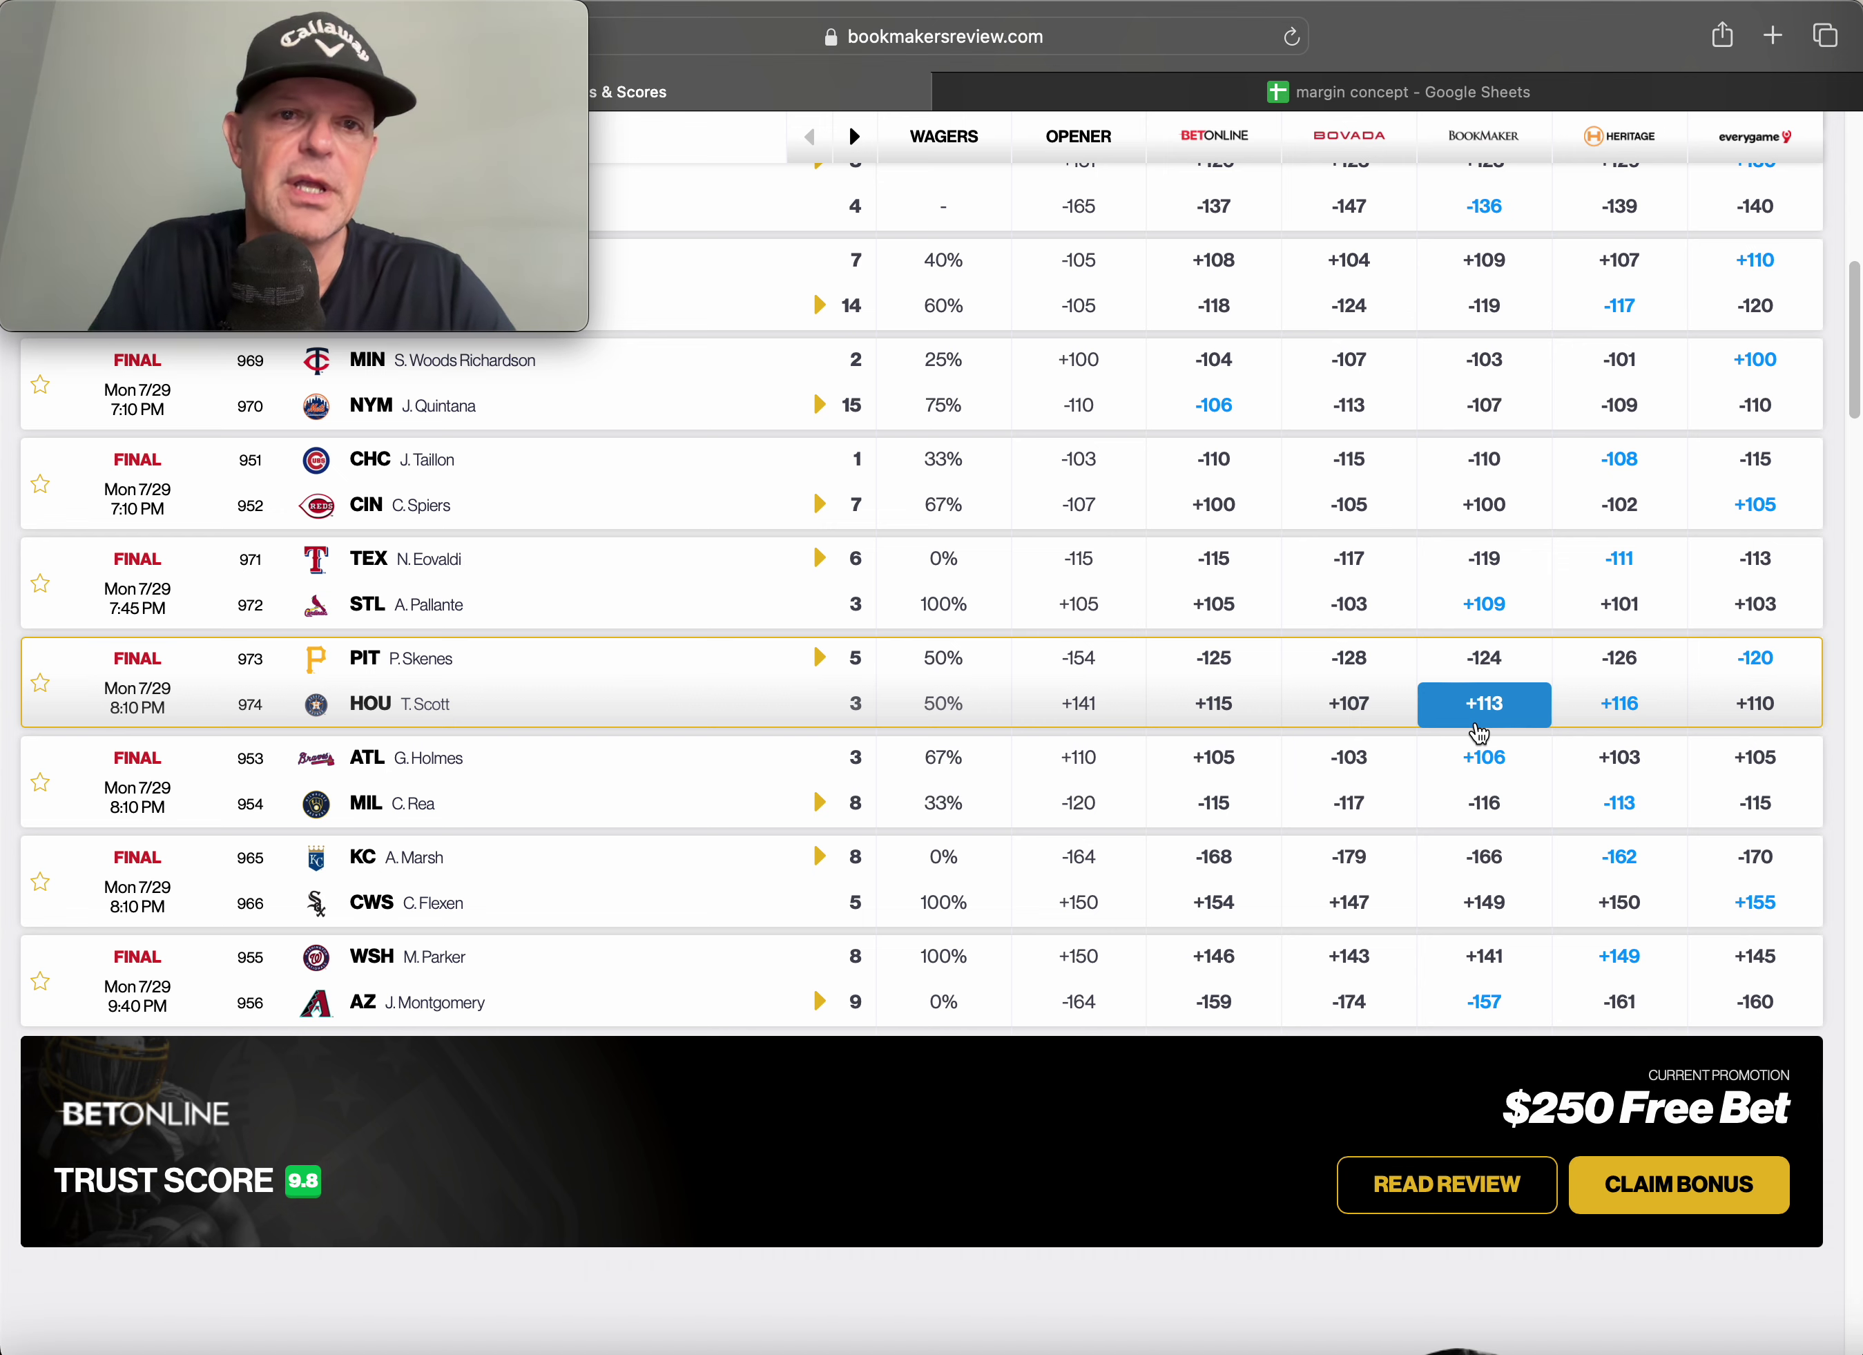
- In the margin concept spreadsheet, set the fill of E3:H9 to white to uncover the blacked-out cells
{"action": "left_click", "coordinate": [1225, 93]}
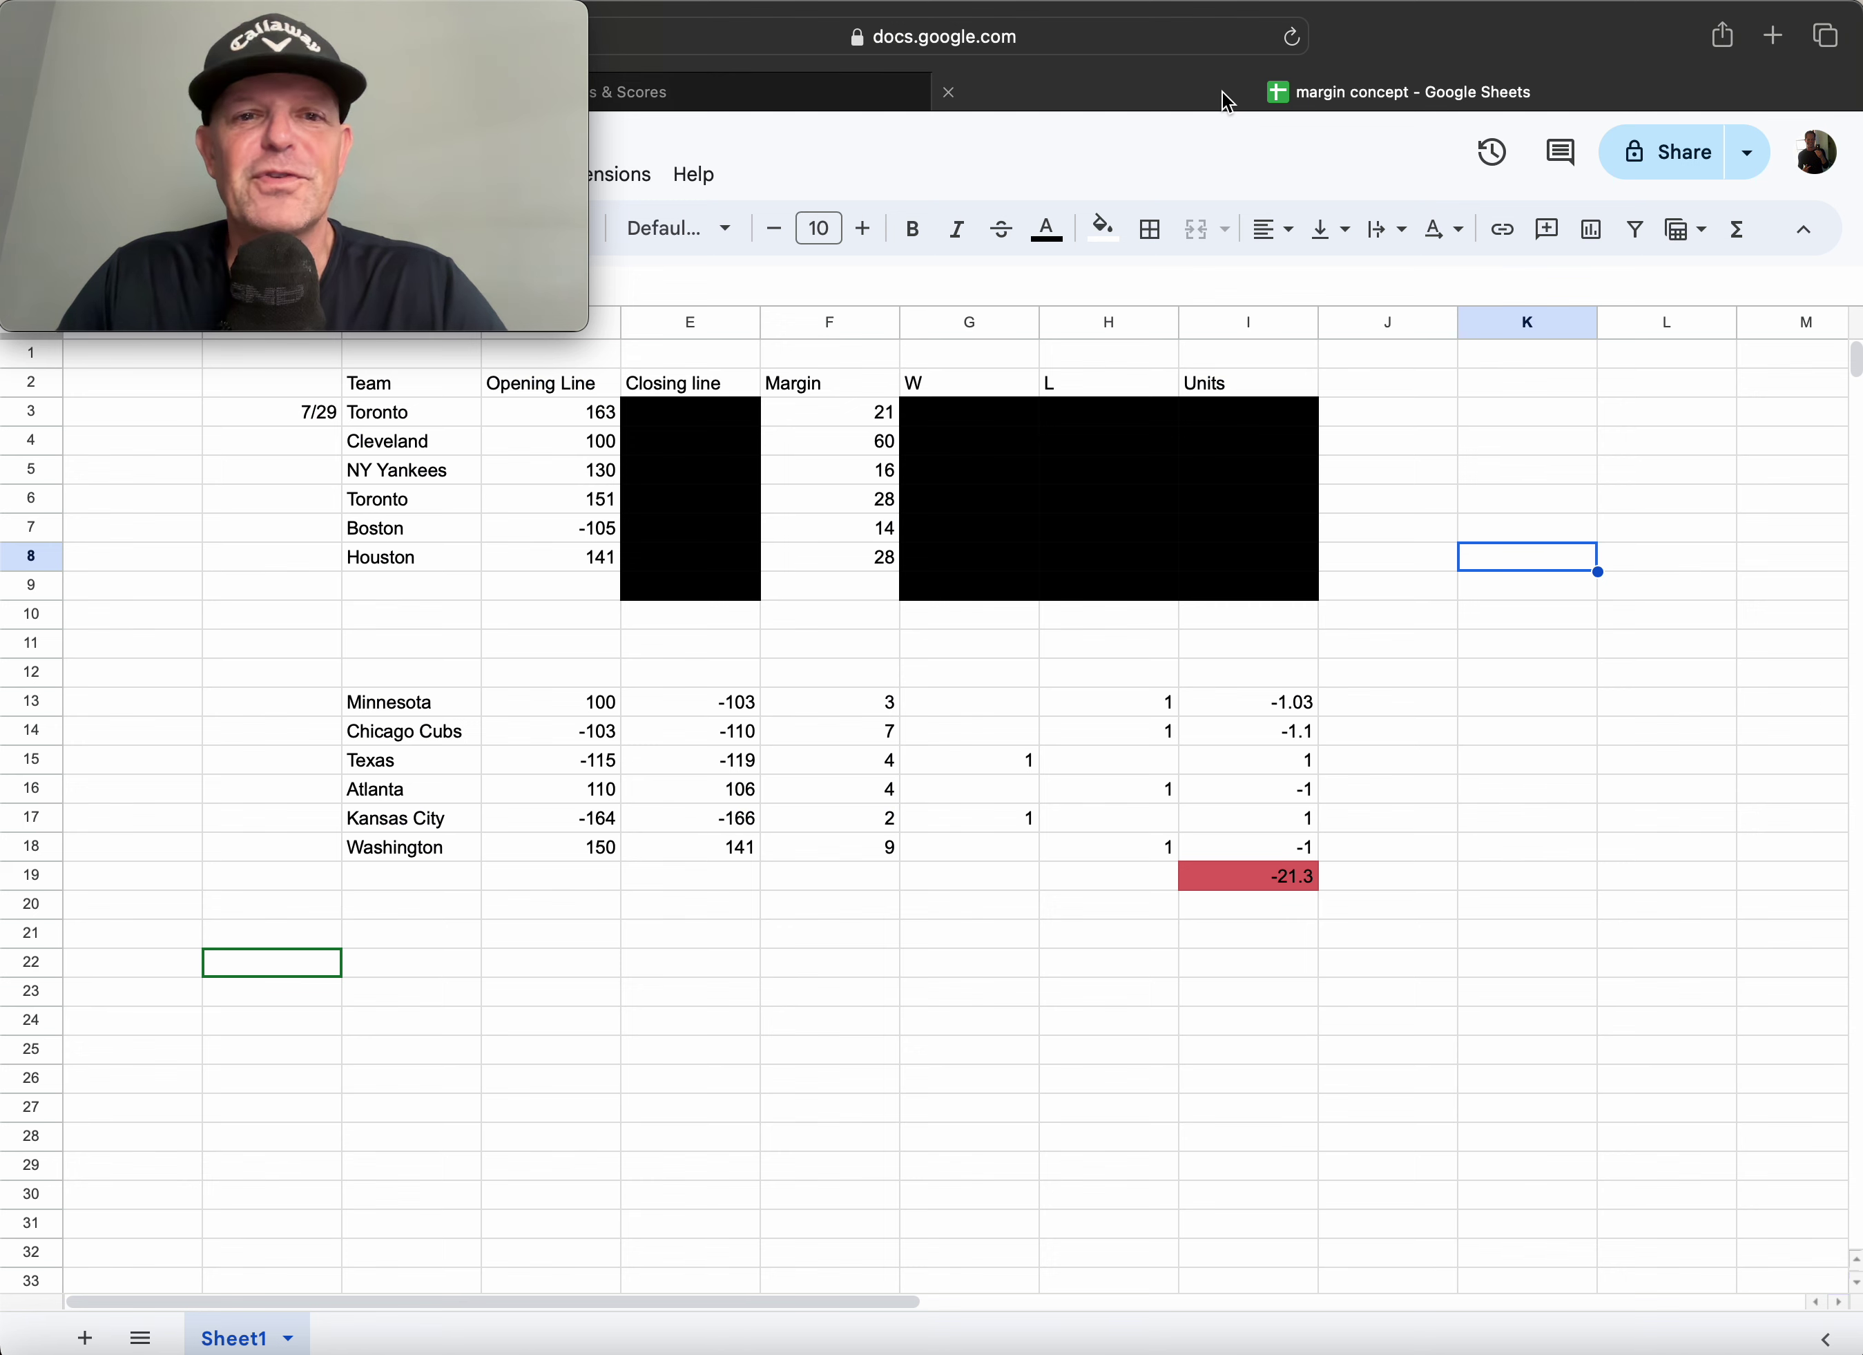
{"action": "left_click_drag", "start_coordinate": [711, 417], "coordinate": [1146, 606]}
{"action": "left_click", "coordinate": [1103, 228]}
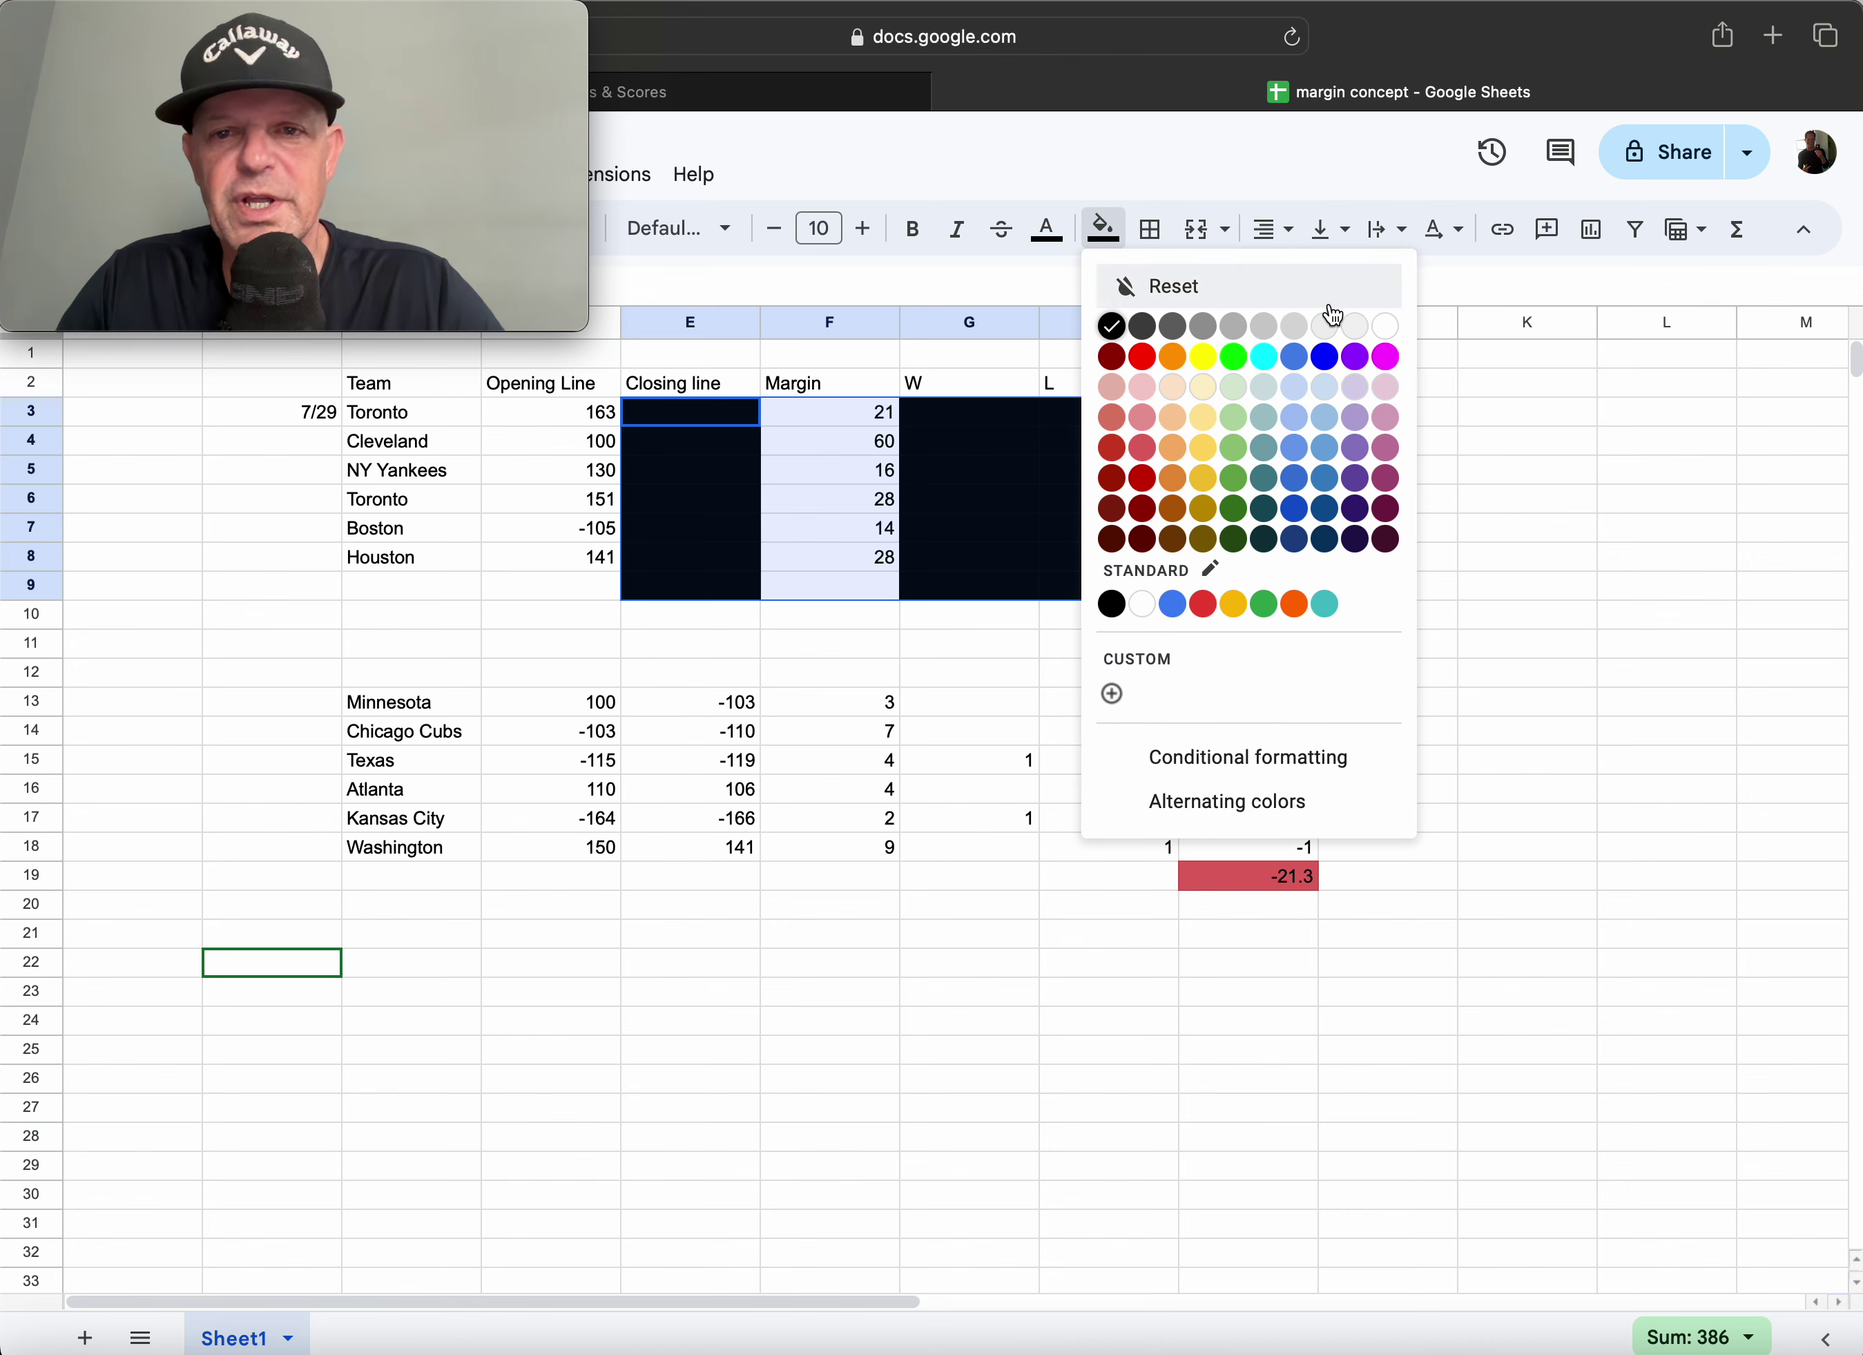
{"action": "left_click", "coordinate": [1384, 327]}
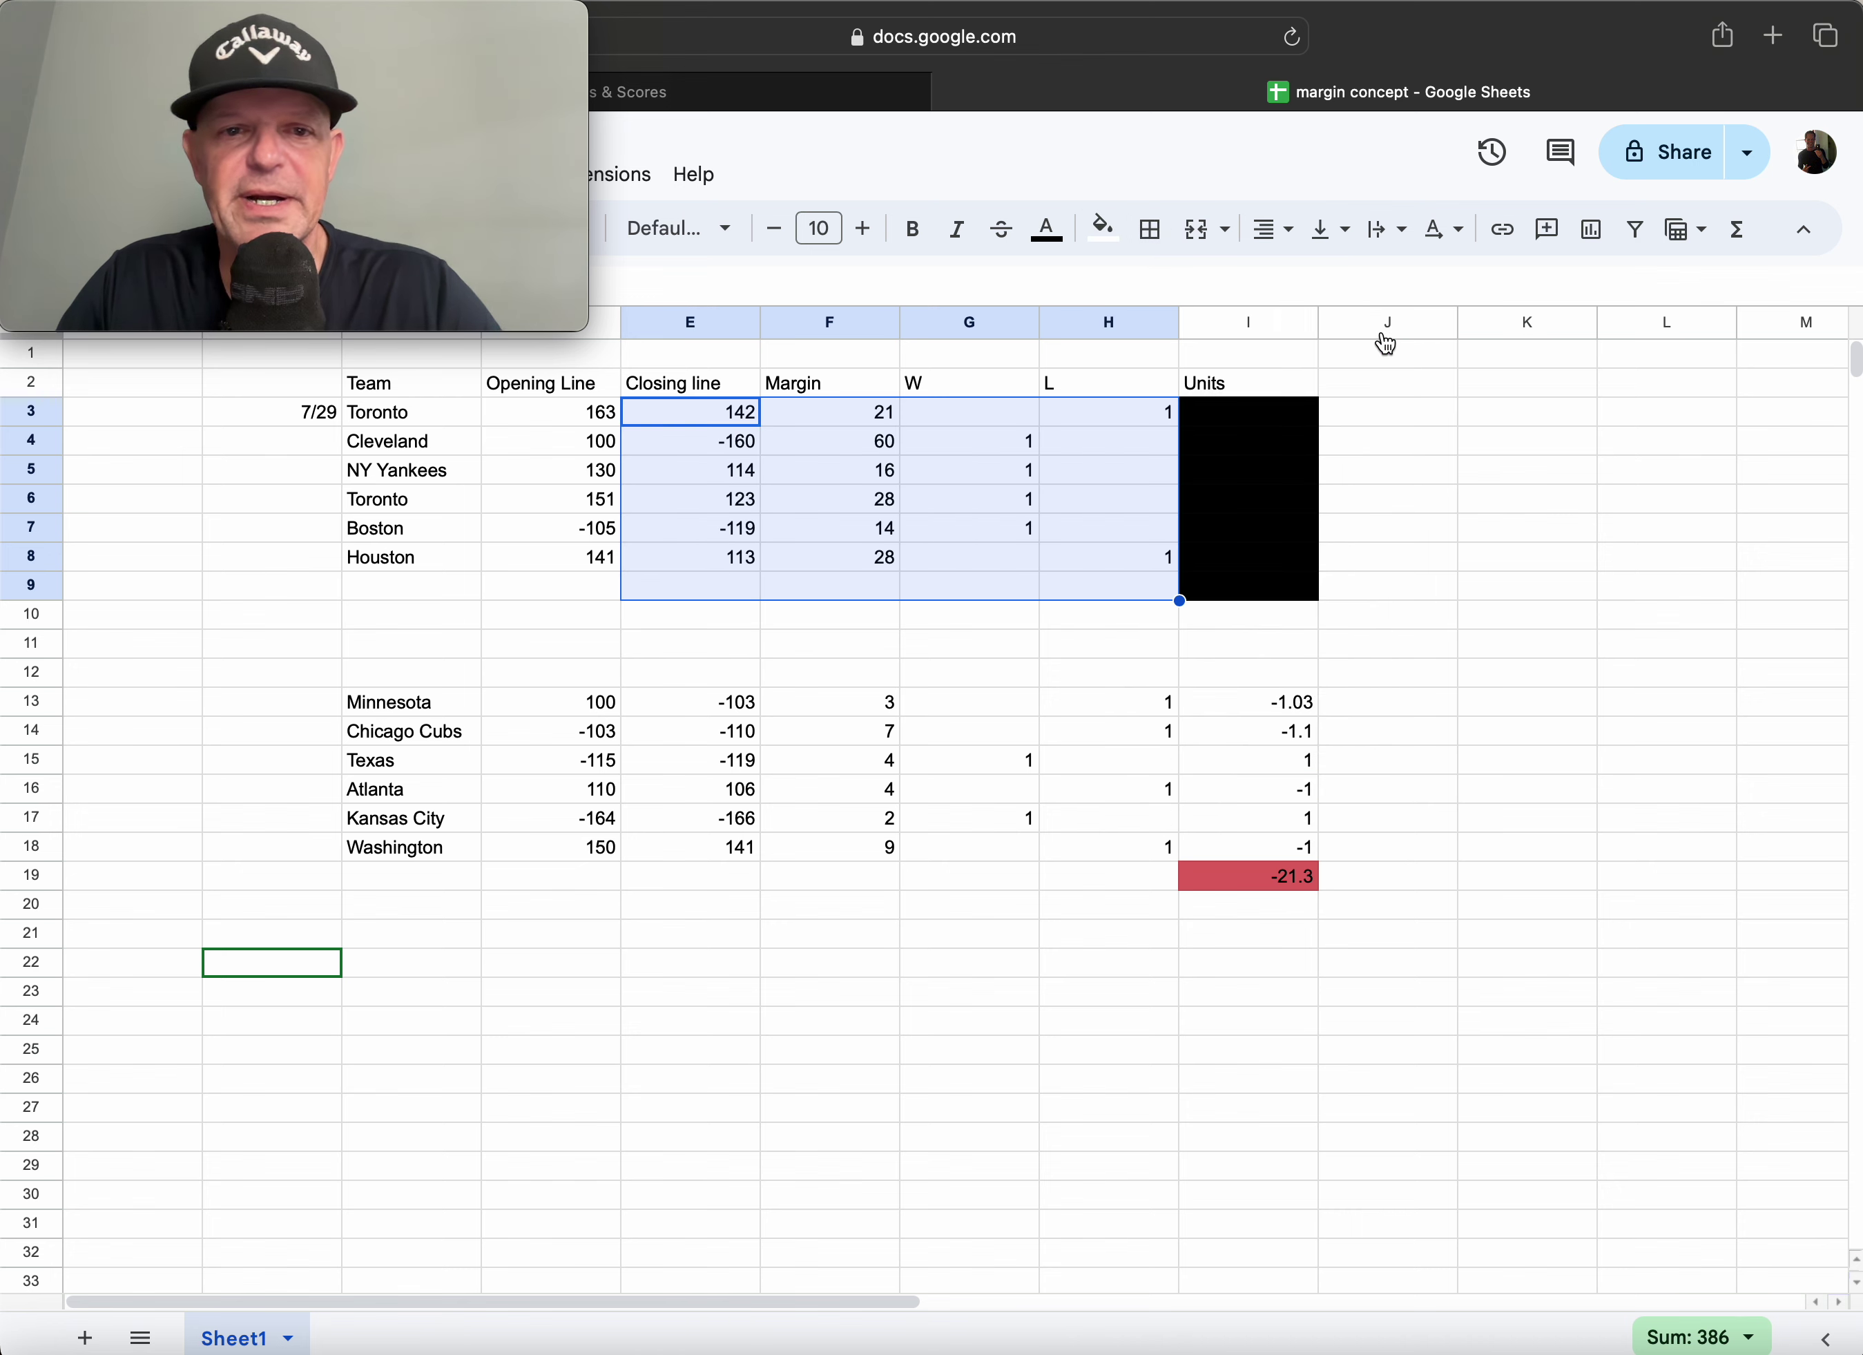
{"action": "left_click", "coordinate": [1027, 628]}
- Compare the Margin values of the Toronto-to-Houston group with those of the Minnesota-to-Washington group
{"action": "left_click", "coordinate": [828, 411]}
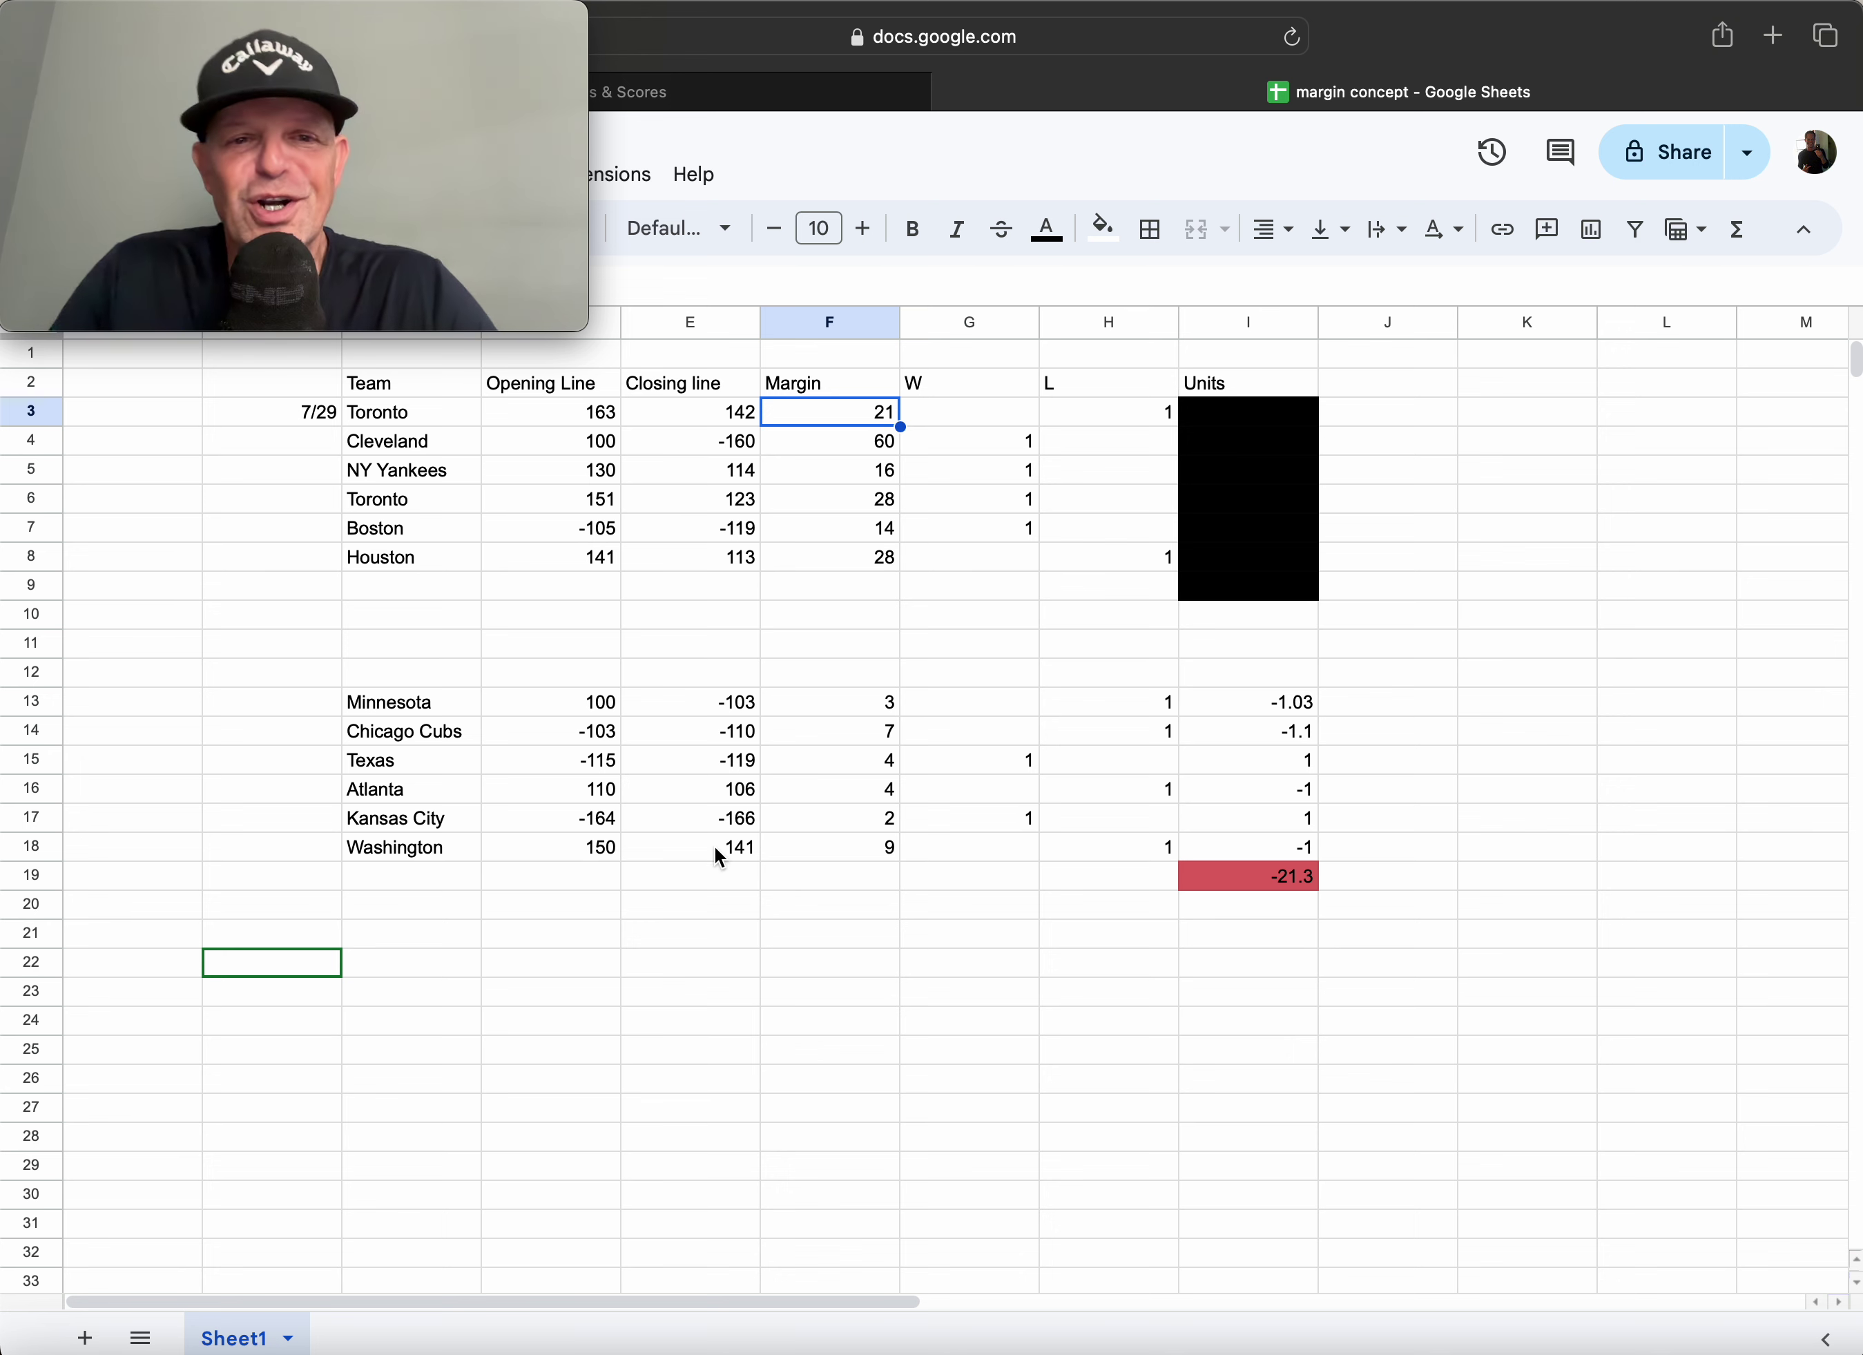
{"action": "key", "text": "Down"}
{"action": "key", "text": "Down"}
{"action": "key", "text": "Down"}
{"action": "key", "text": "Down"}
{"action": "key", "text": "Up"}
{"action": "key", "text": "Up"}
{"action": "key", "text": "Up"}
{"action": "key", "text": "Up"}
{"action": "key", "text": "Up"}
{"action": "key", "text": "Down"}
{"action": "key", "text": "Down"}
{"action": "key", "text": "Down"}
{"action": "key", "text": "Down"}
{"action": "key", "text": "Down"}
{"action": "key", "text": "Down"}
{"action": "key", "text": "Down"}
{"action": "key", "text": "Down"}
{"action": "key", "text": "Down"}
{"action": "key", "text": "Down"}
{"action": "key", "text": "Down"}
{"action": "key", "text": "Down"}
{"action": "key", "text": "Down"}
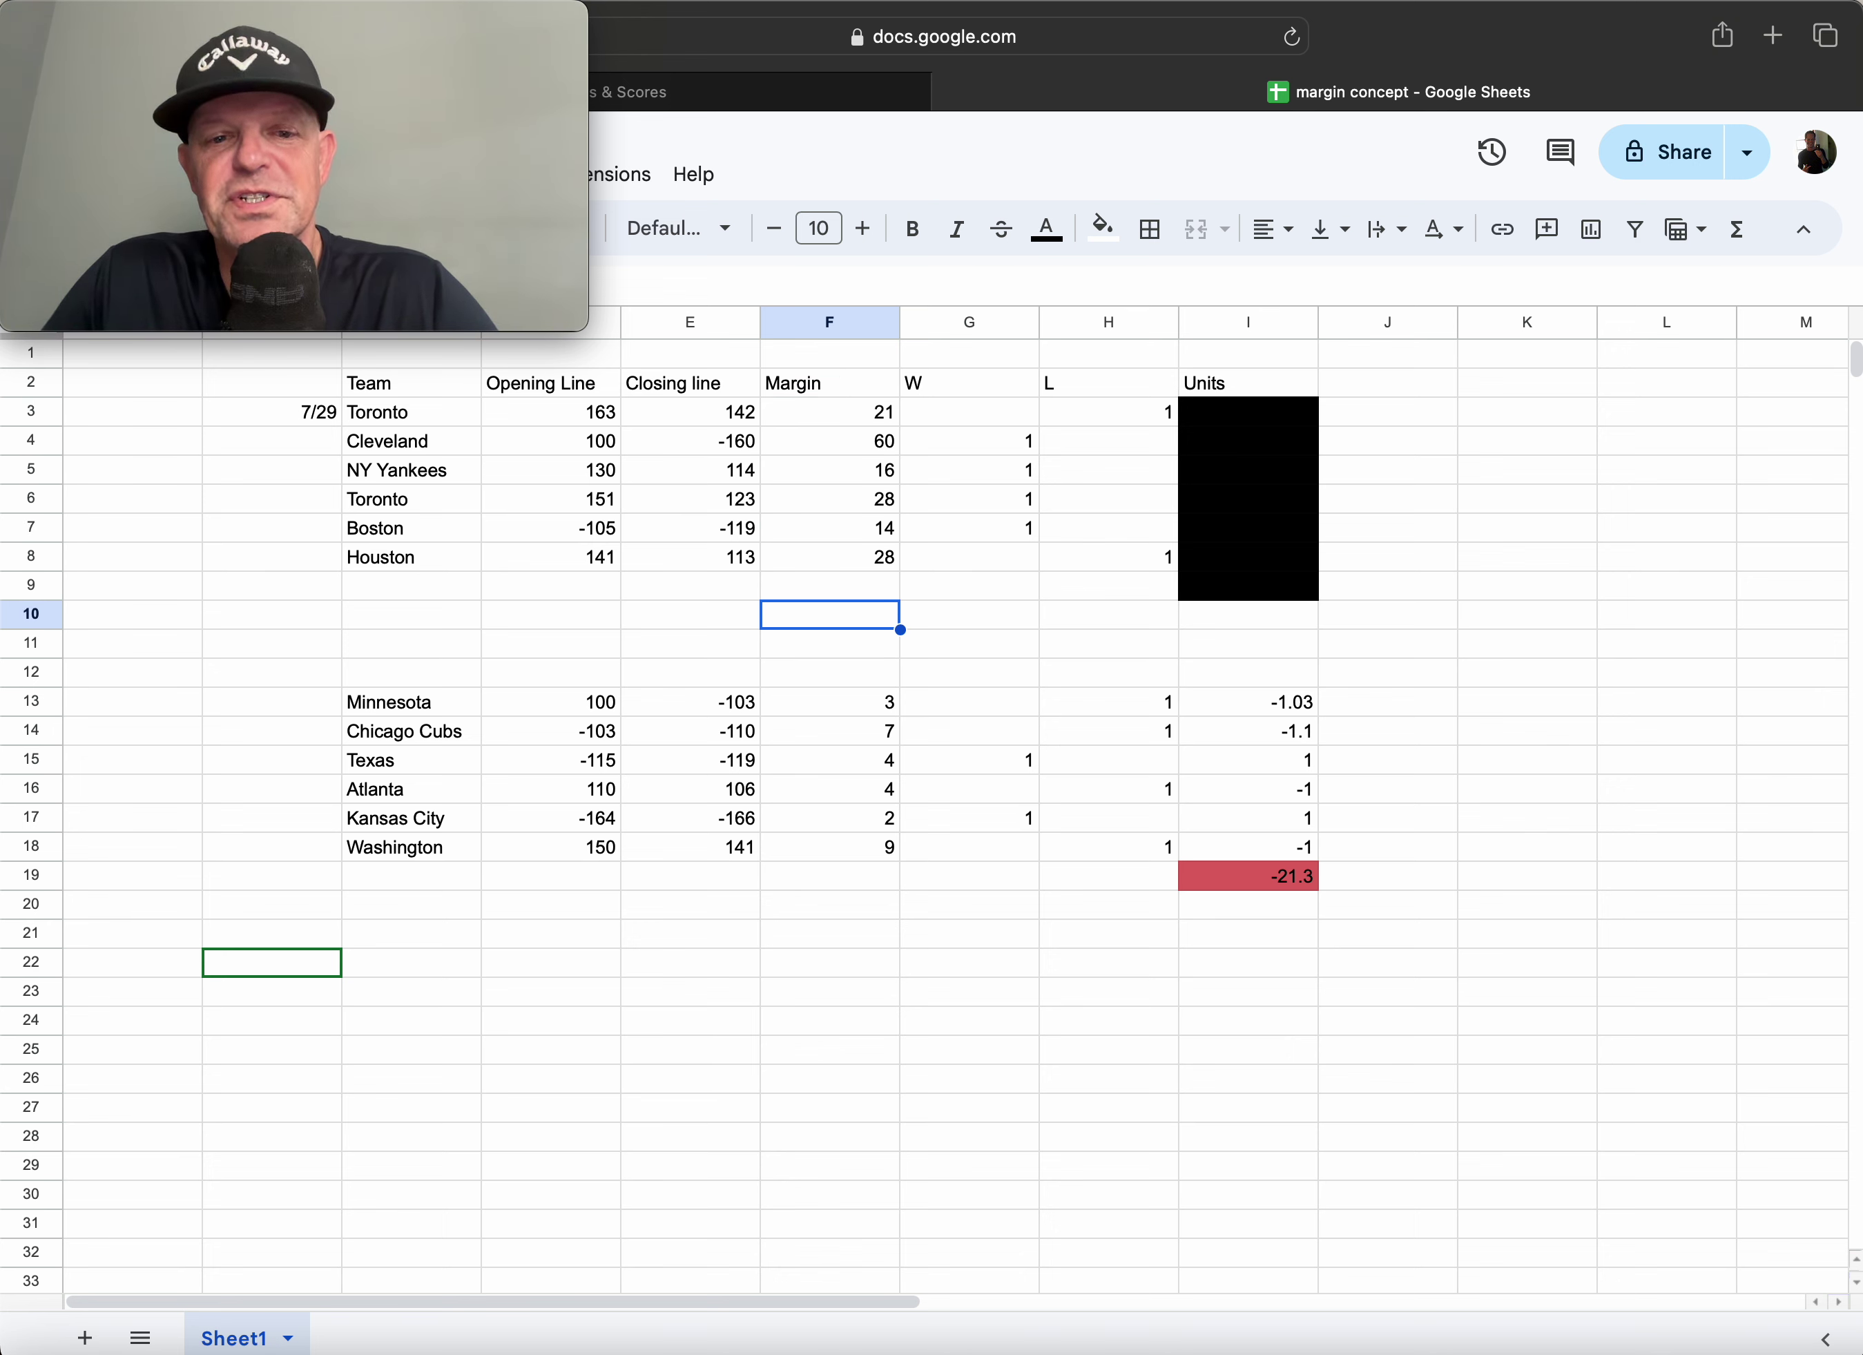
{"action": "key", "text": "Up"}
{"action": "key", "text": "Up"}
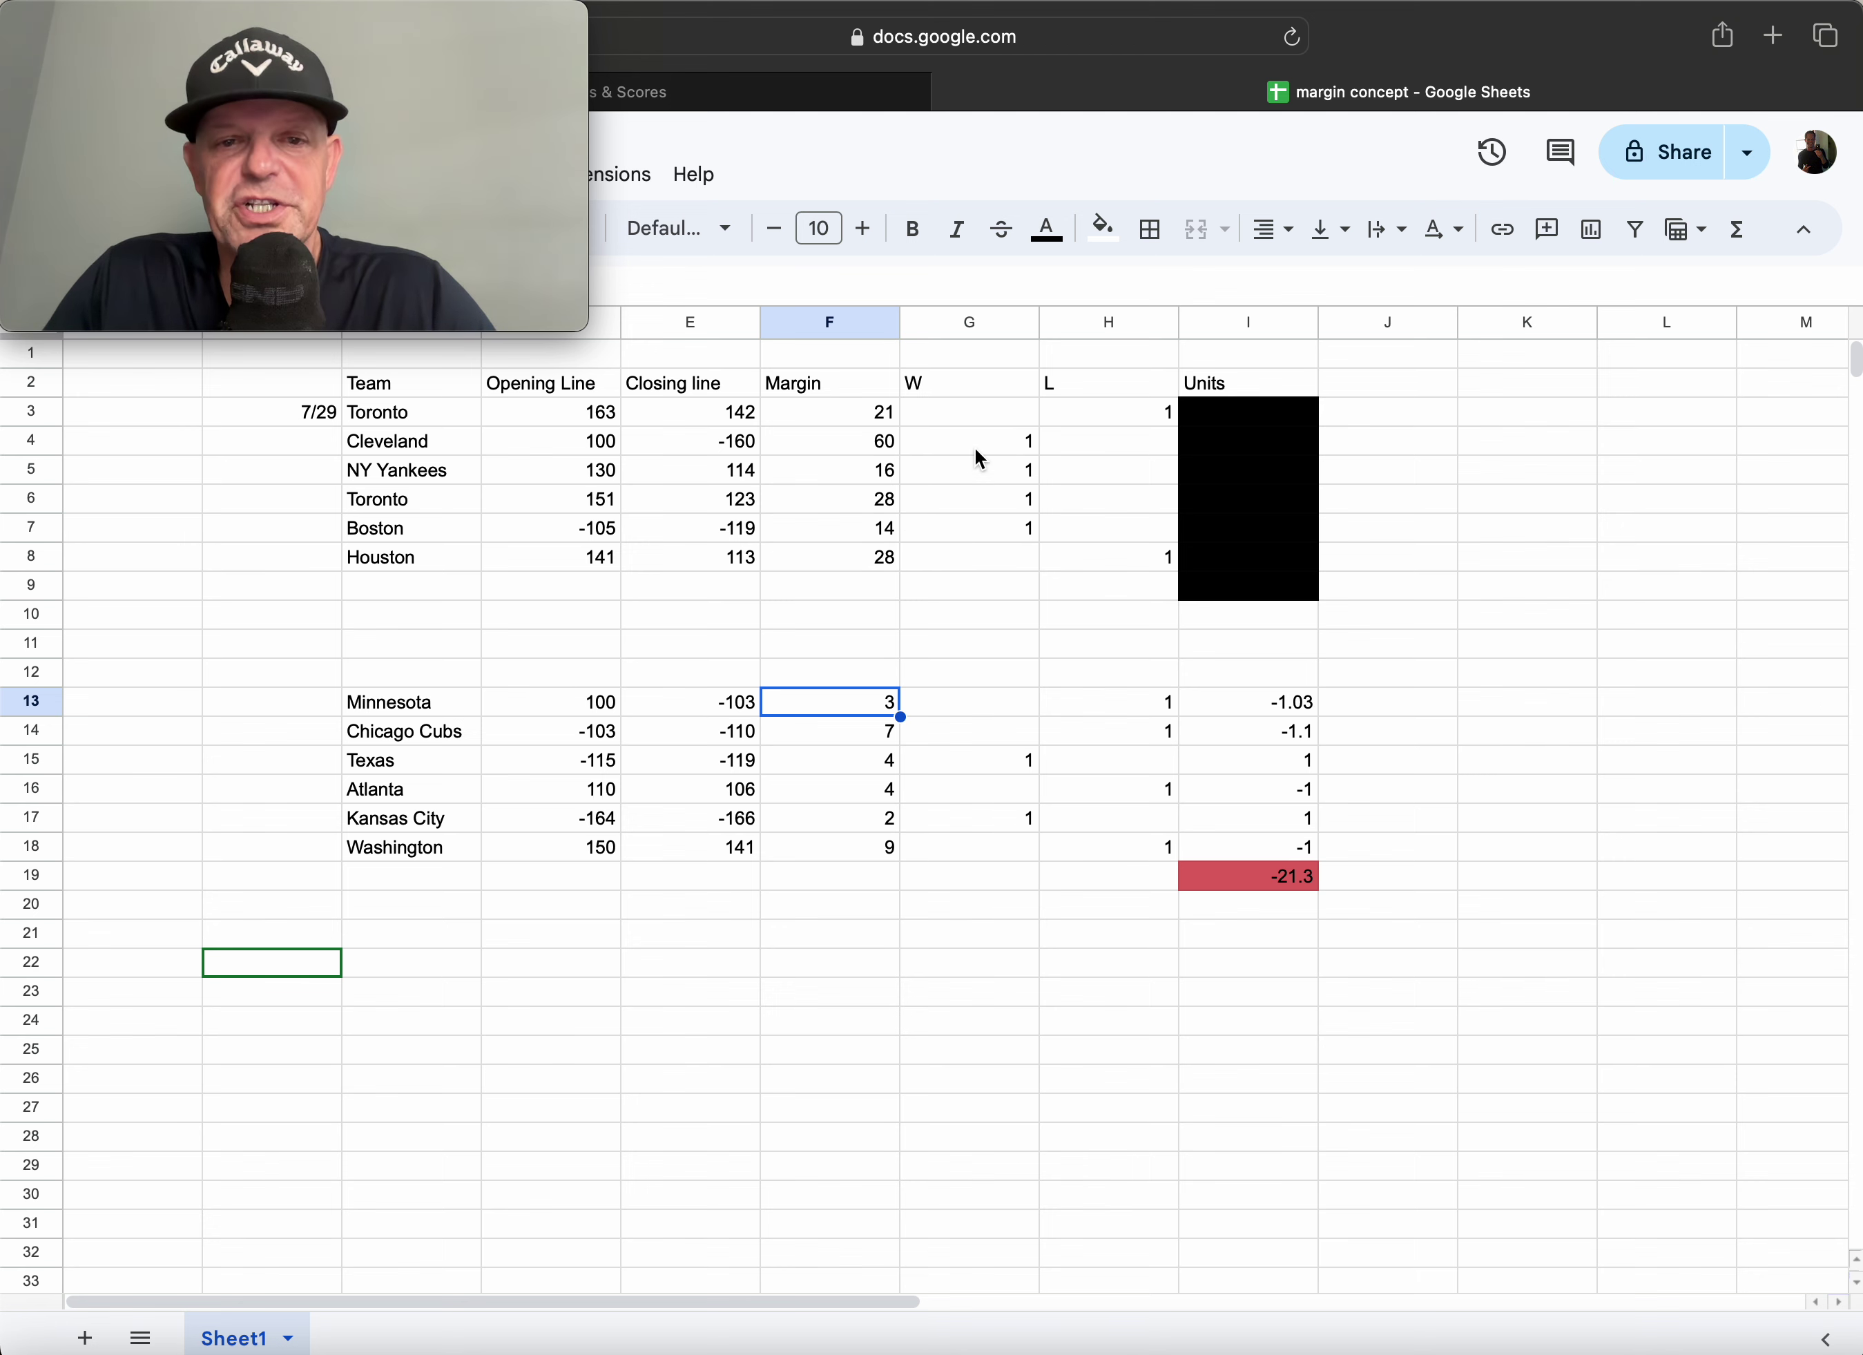
- Go through the upper group's Margin values one by one, from Toronto in F3 to Houston in F8
{"action": "left_click", "coordinate": [829, 422]}
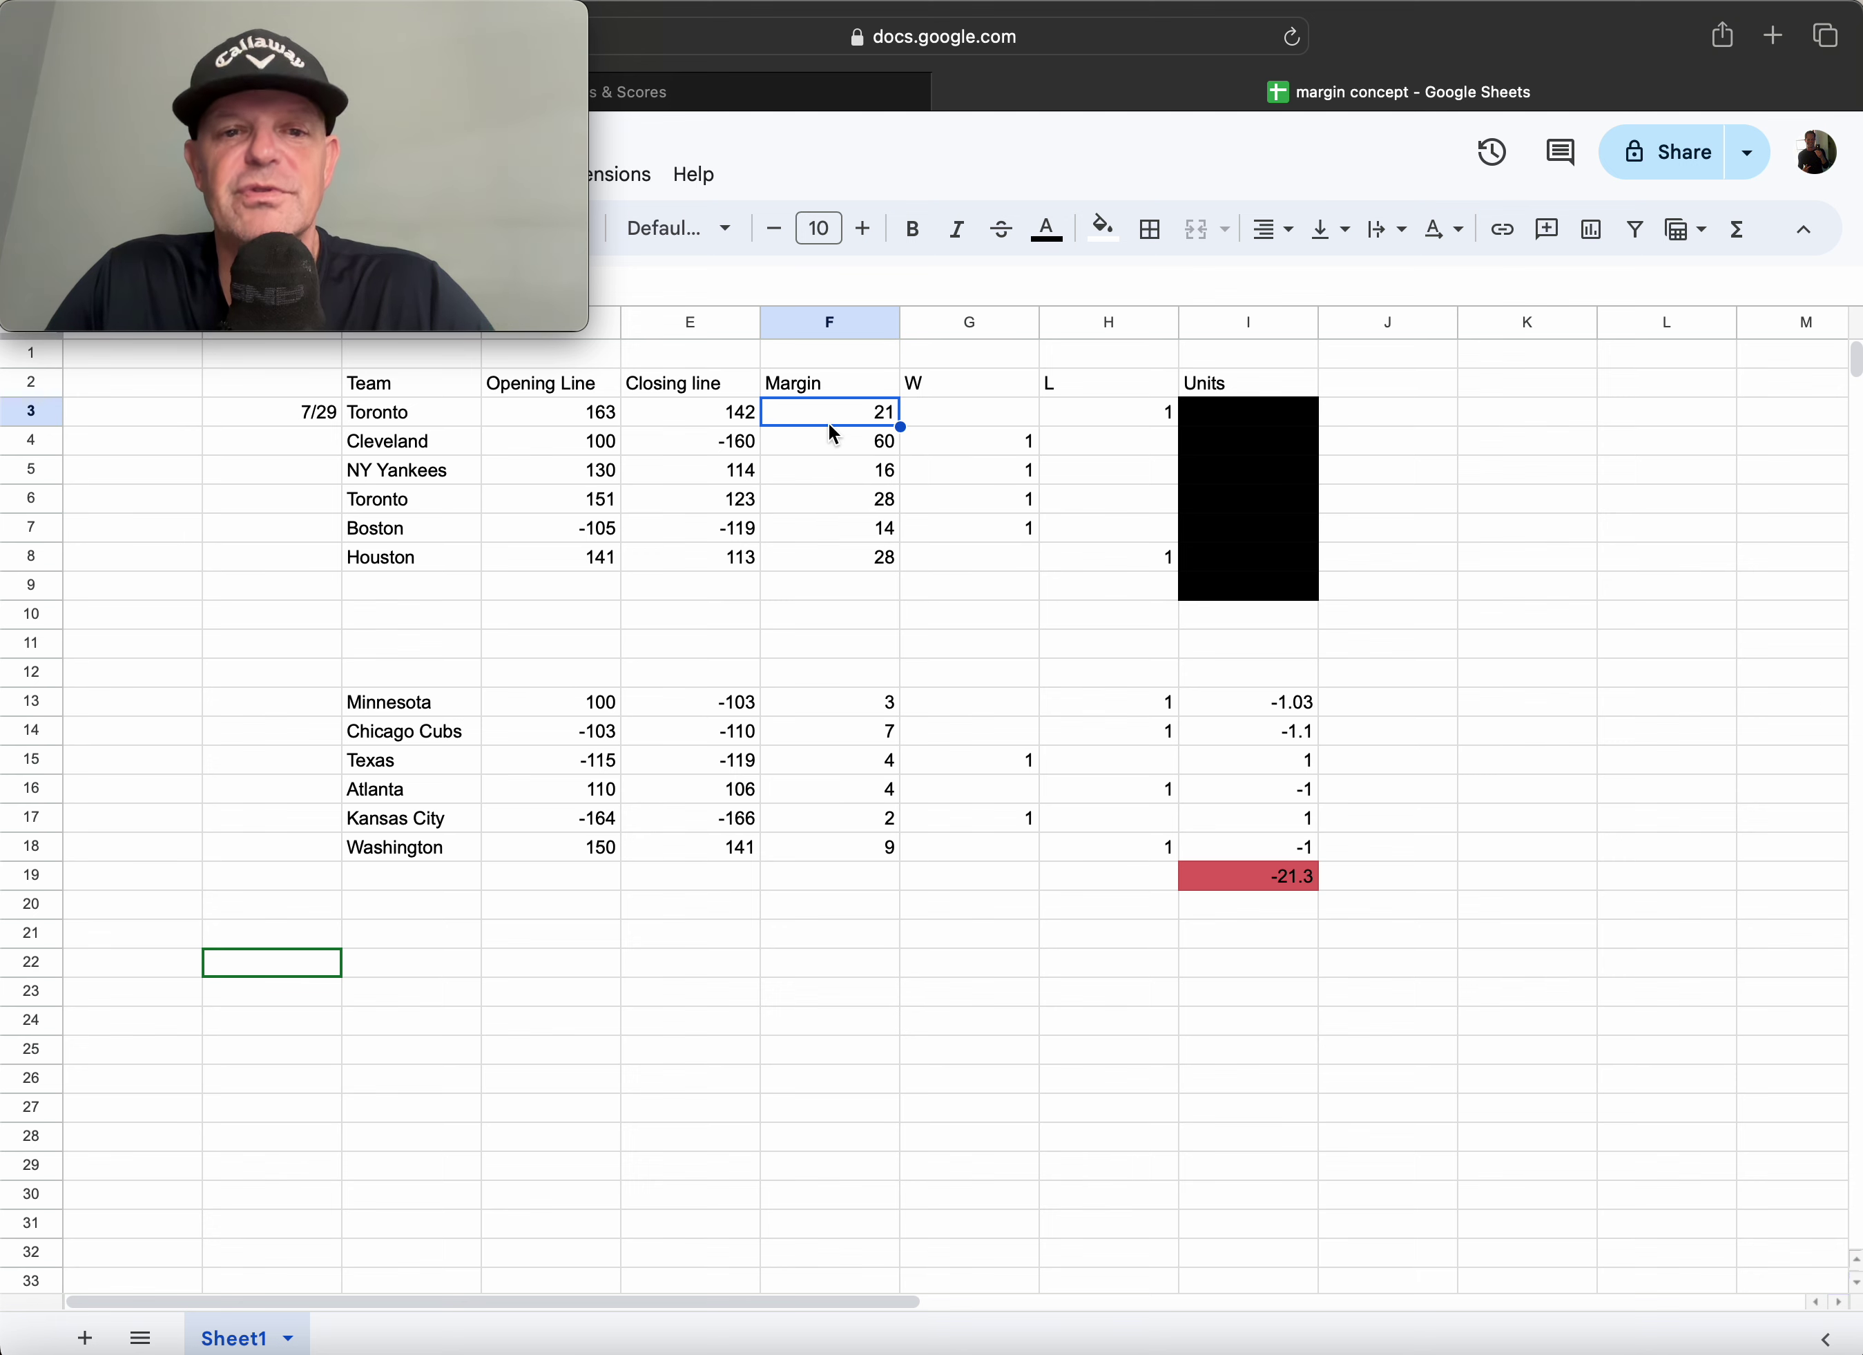
{"action": "key", "text": "Down"}
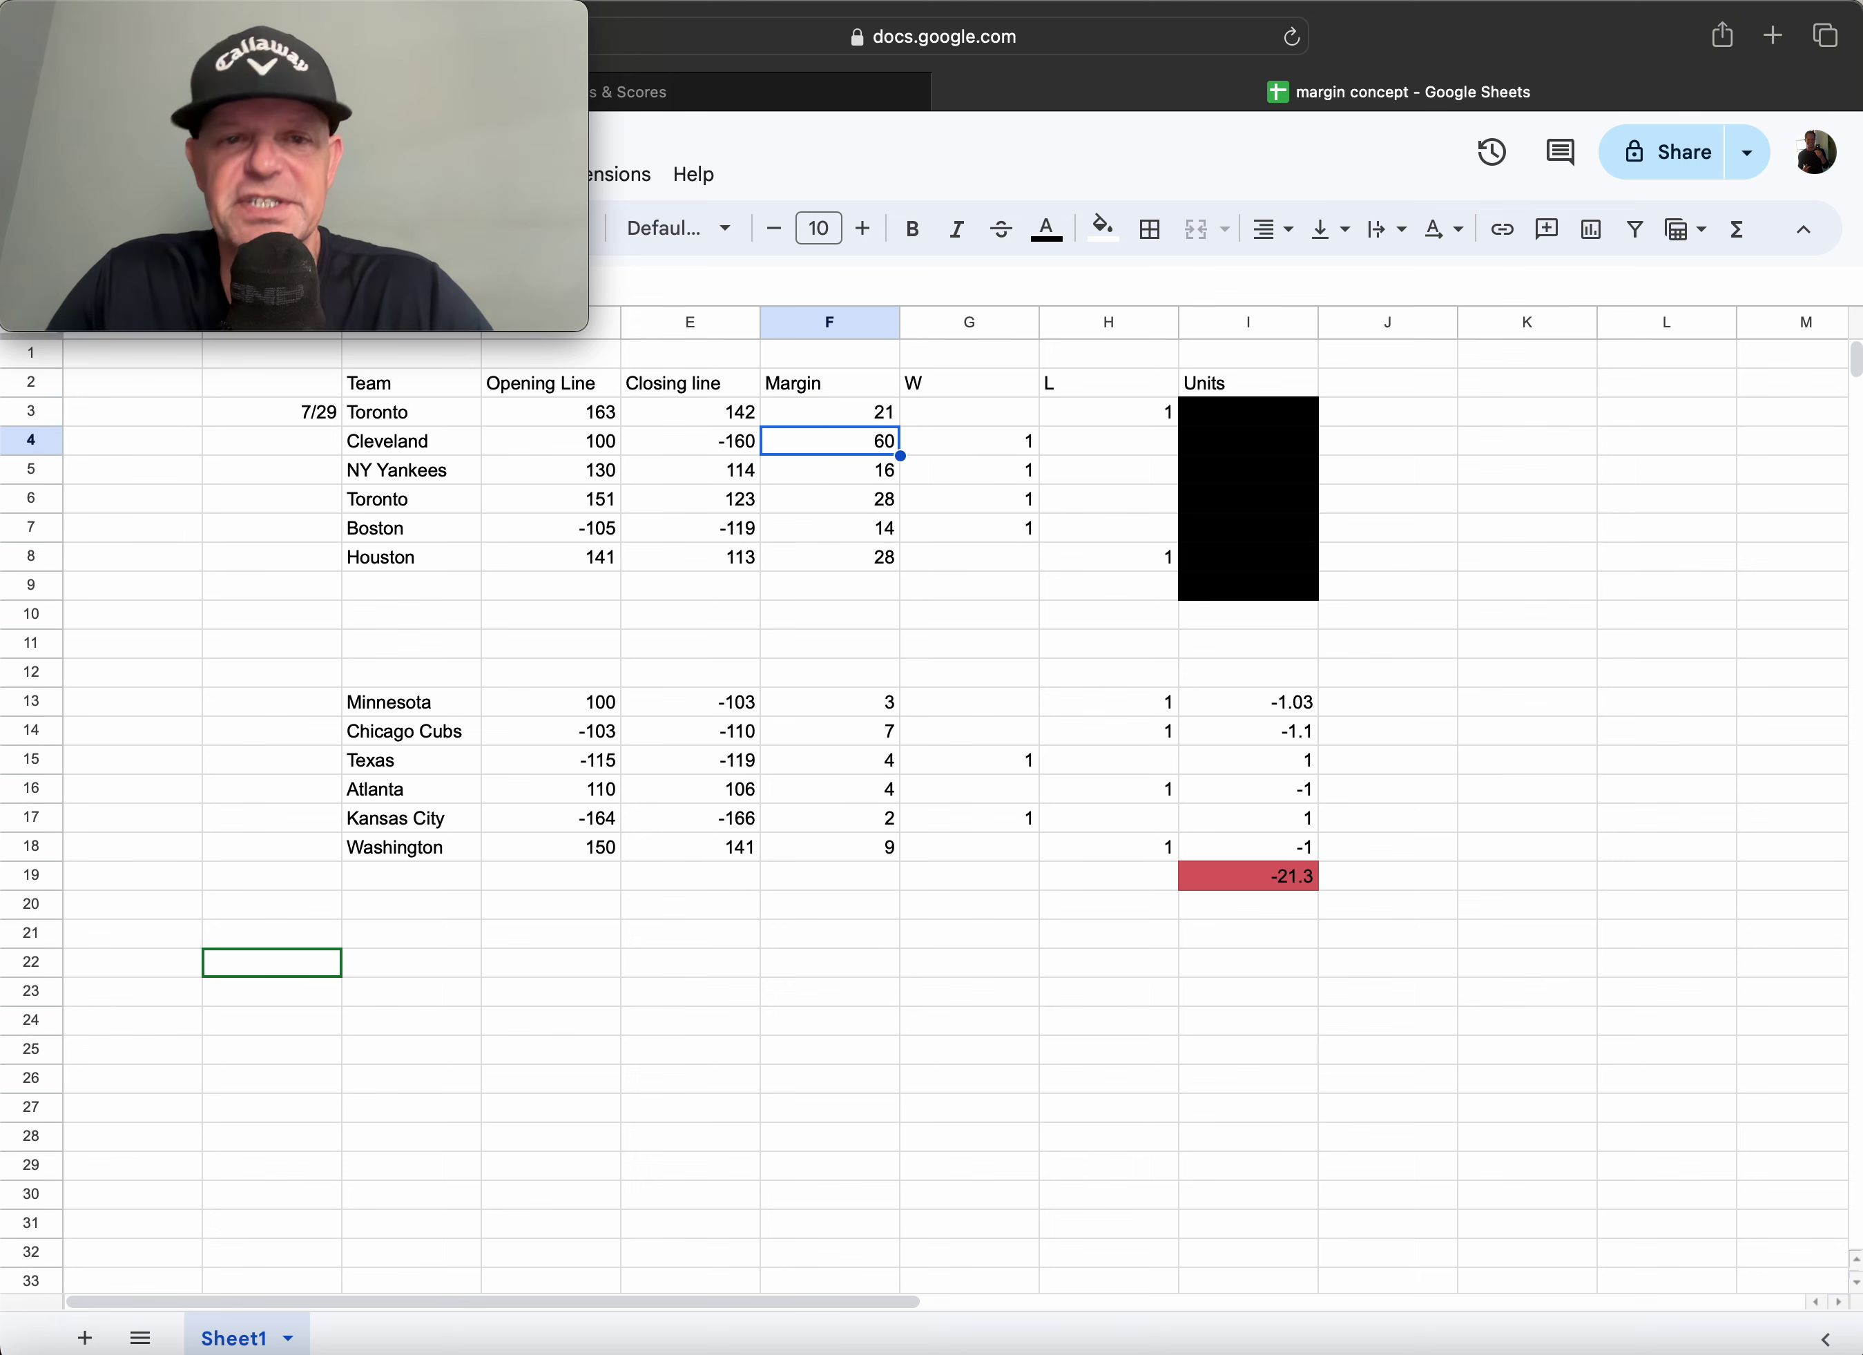
{"action": "key", "text": "Down"}
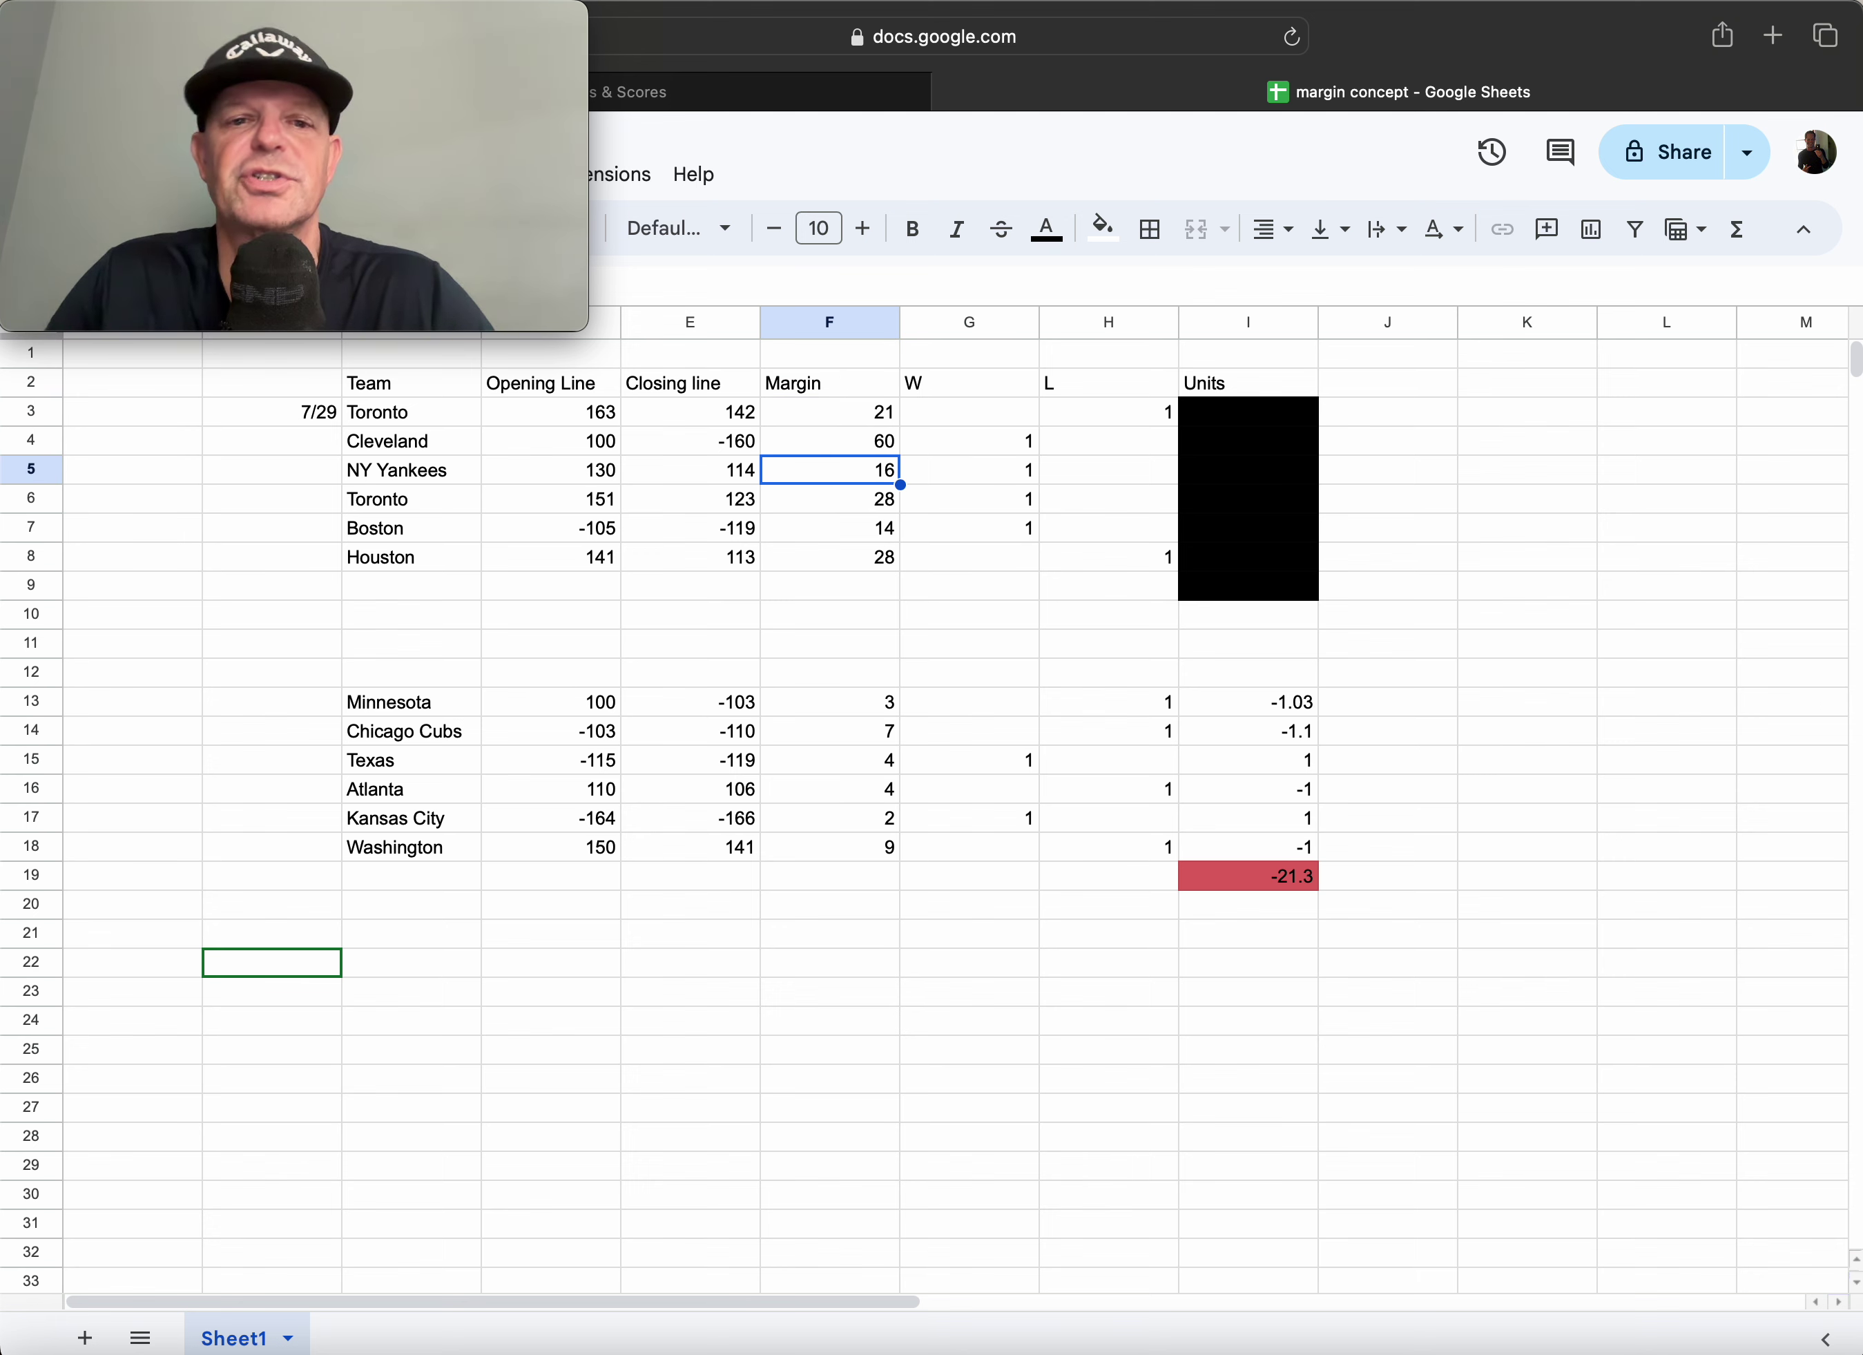
{"action": "key", "text": "Down"}
{"action": "key", "text": "Down"}
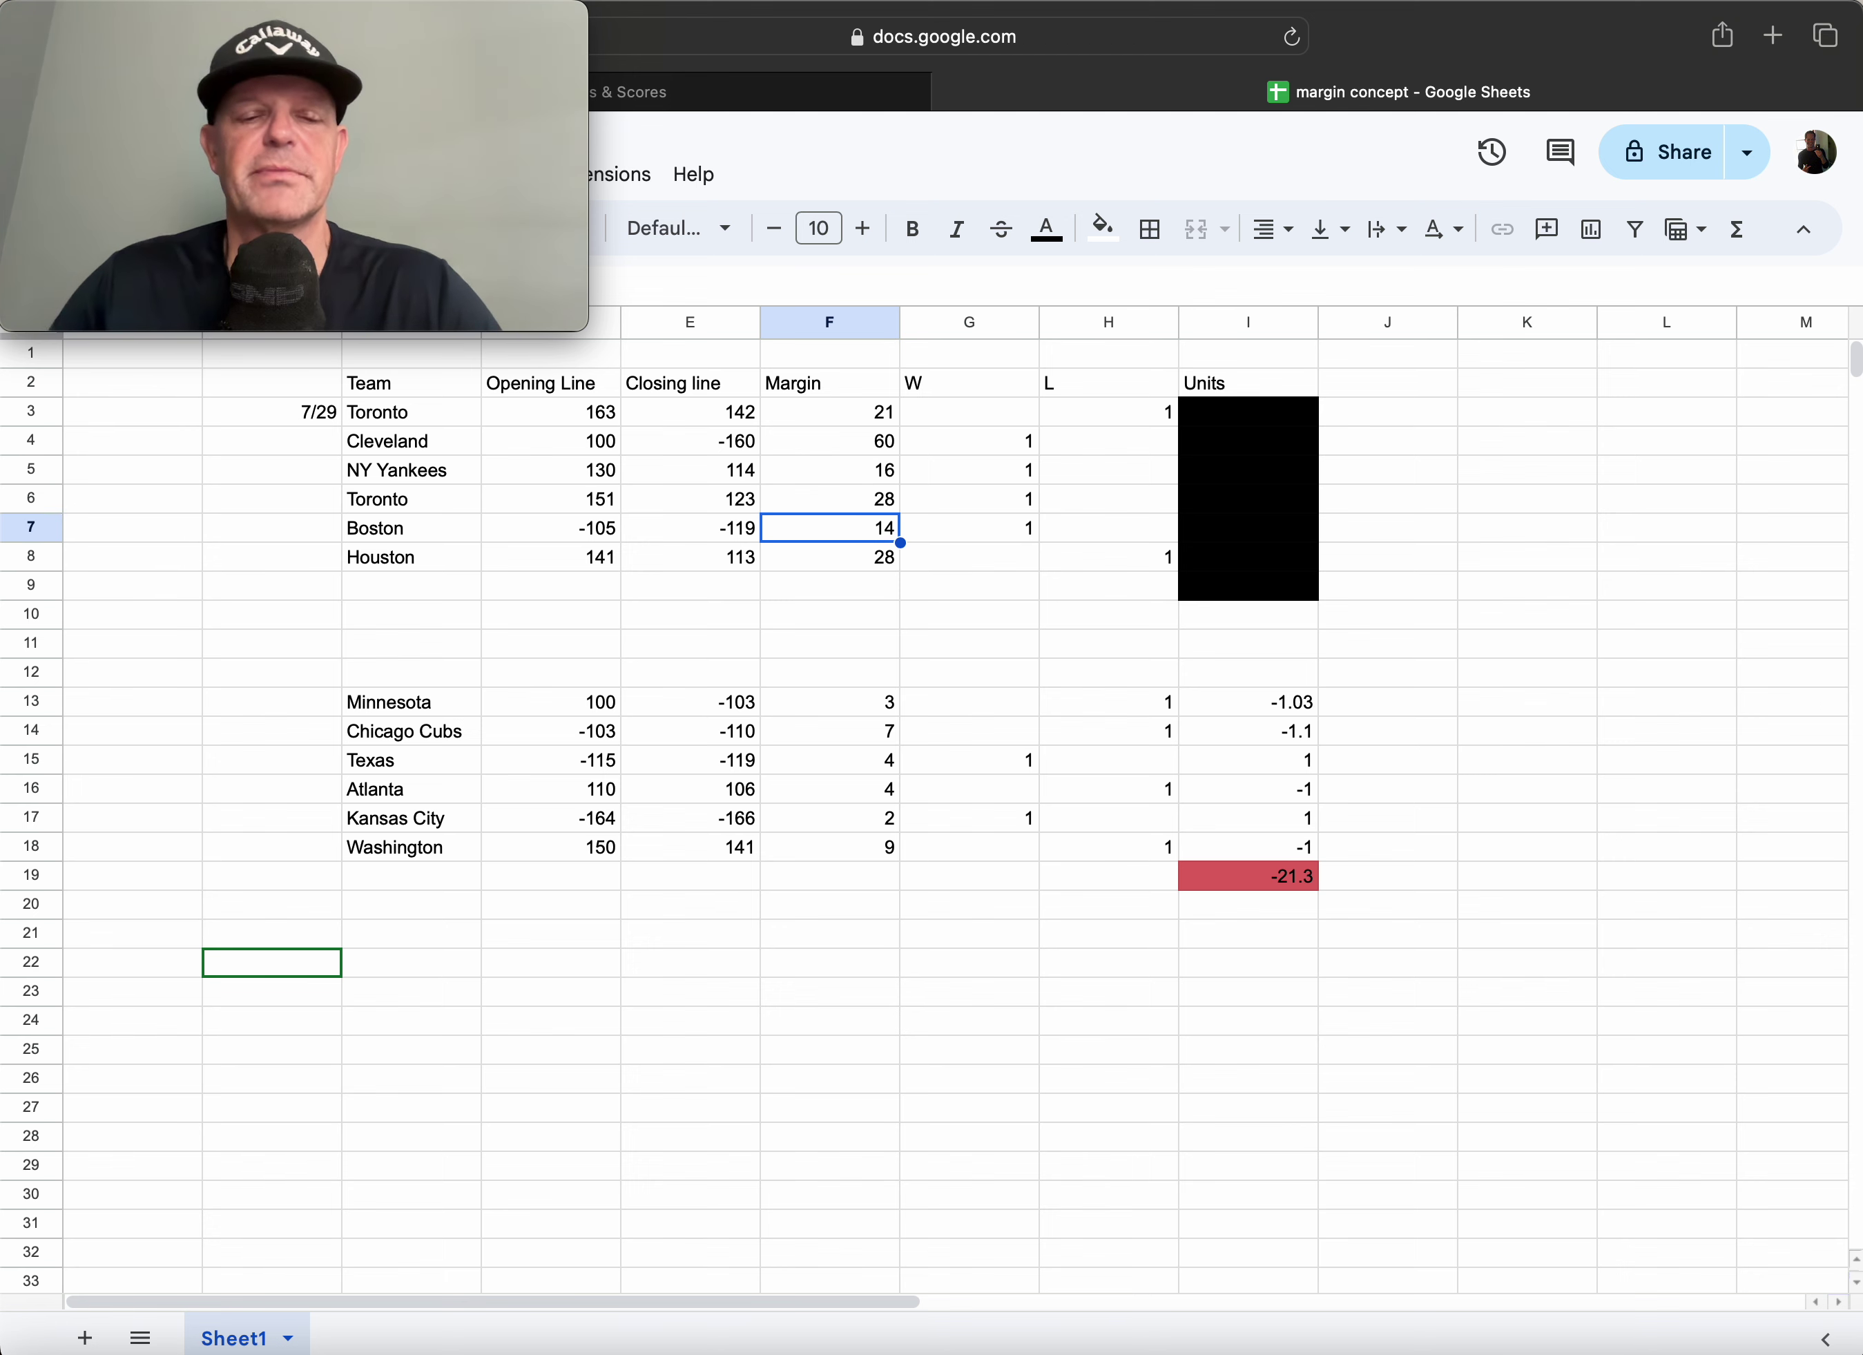
{"action": "key", "text": "Down"}
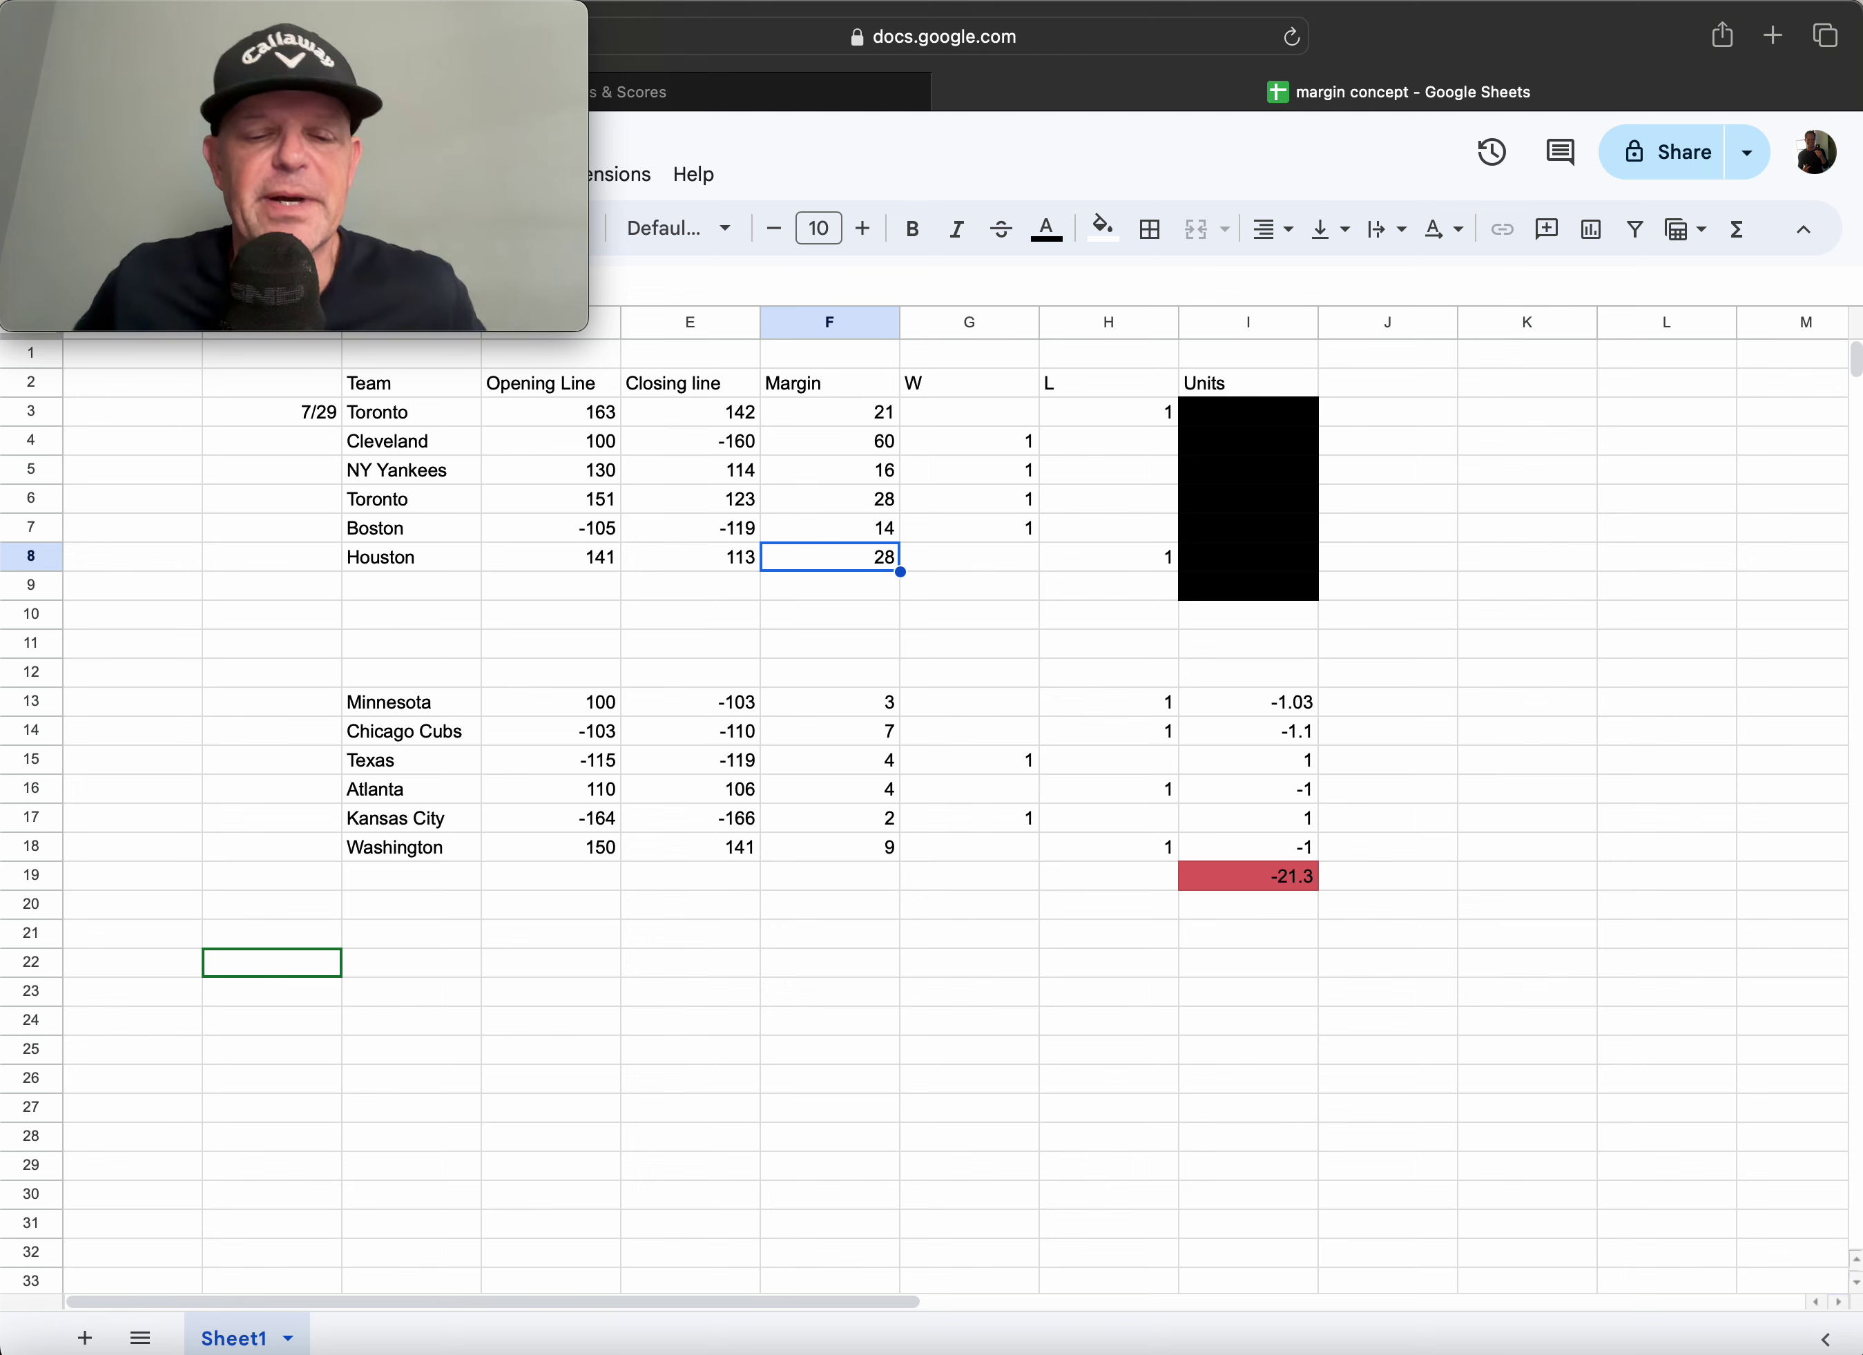
- Set the fill of the blacked-out Units cells I3:I9 to white
{"action": "left_click_drag", "start_coordinate": [1236, 407], "coordinate": [1241, 605]}
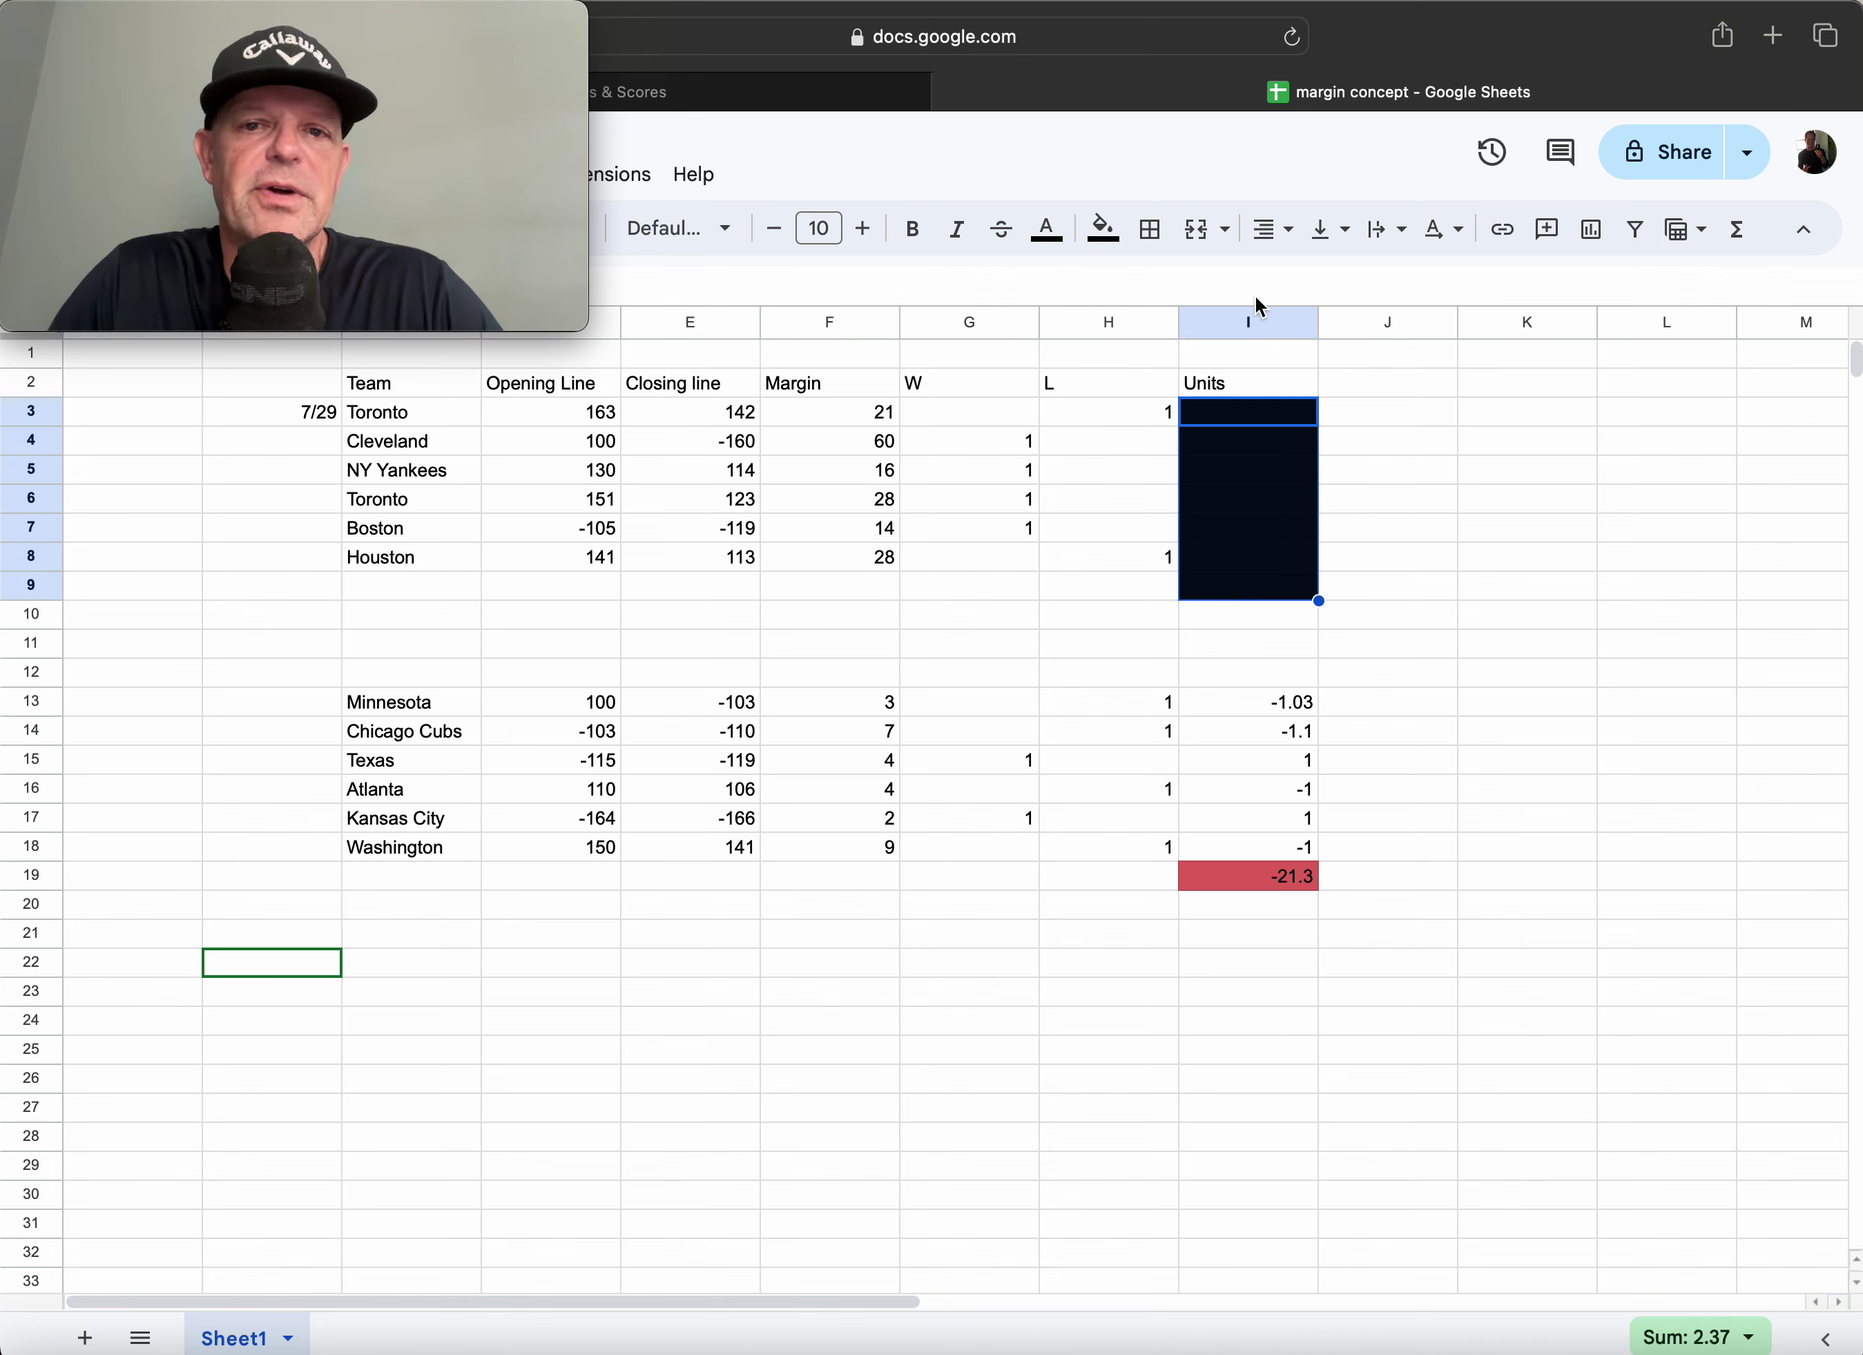
{"action": "left_click", "coordinate": [1103, 228]}
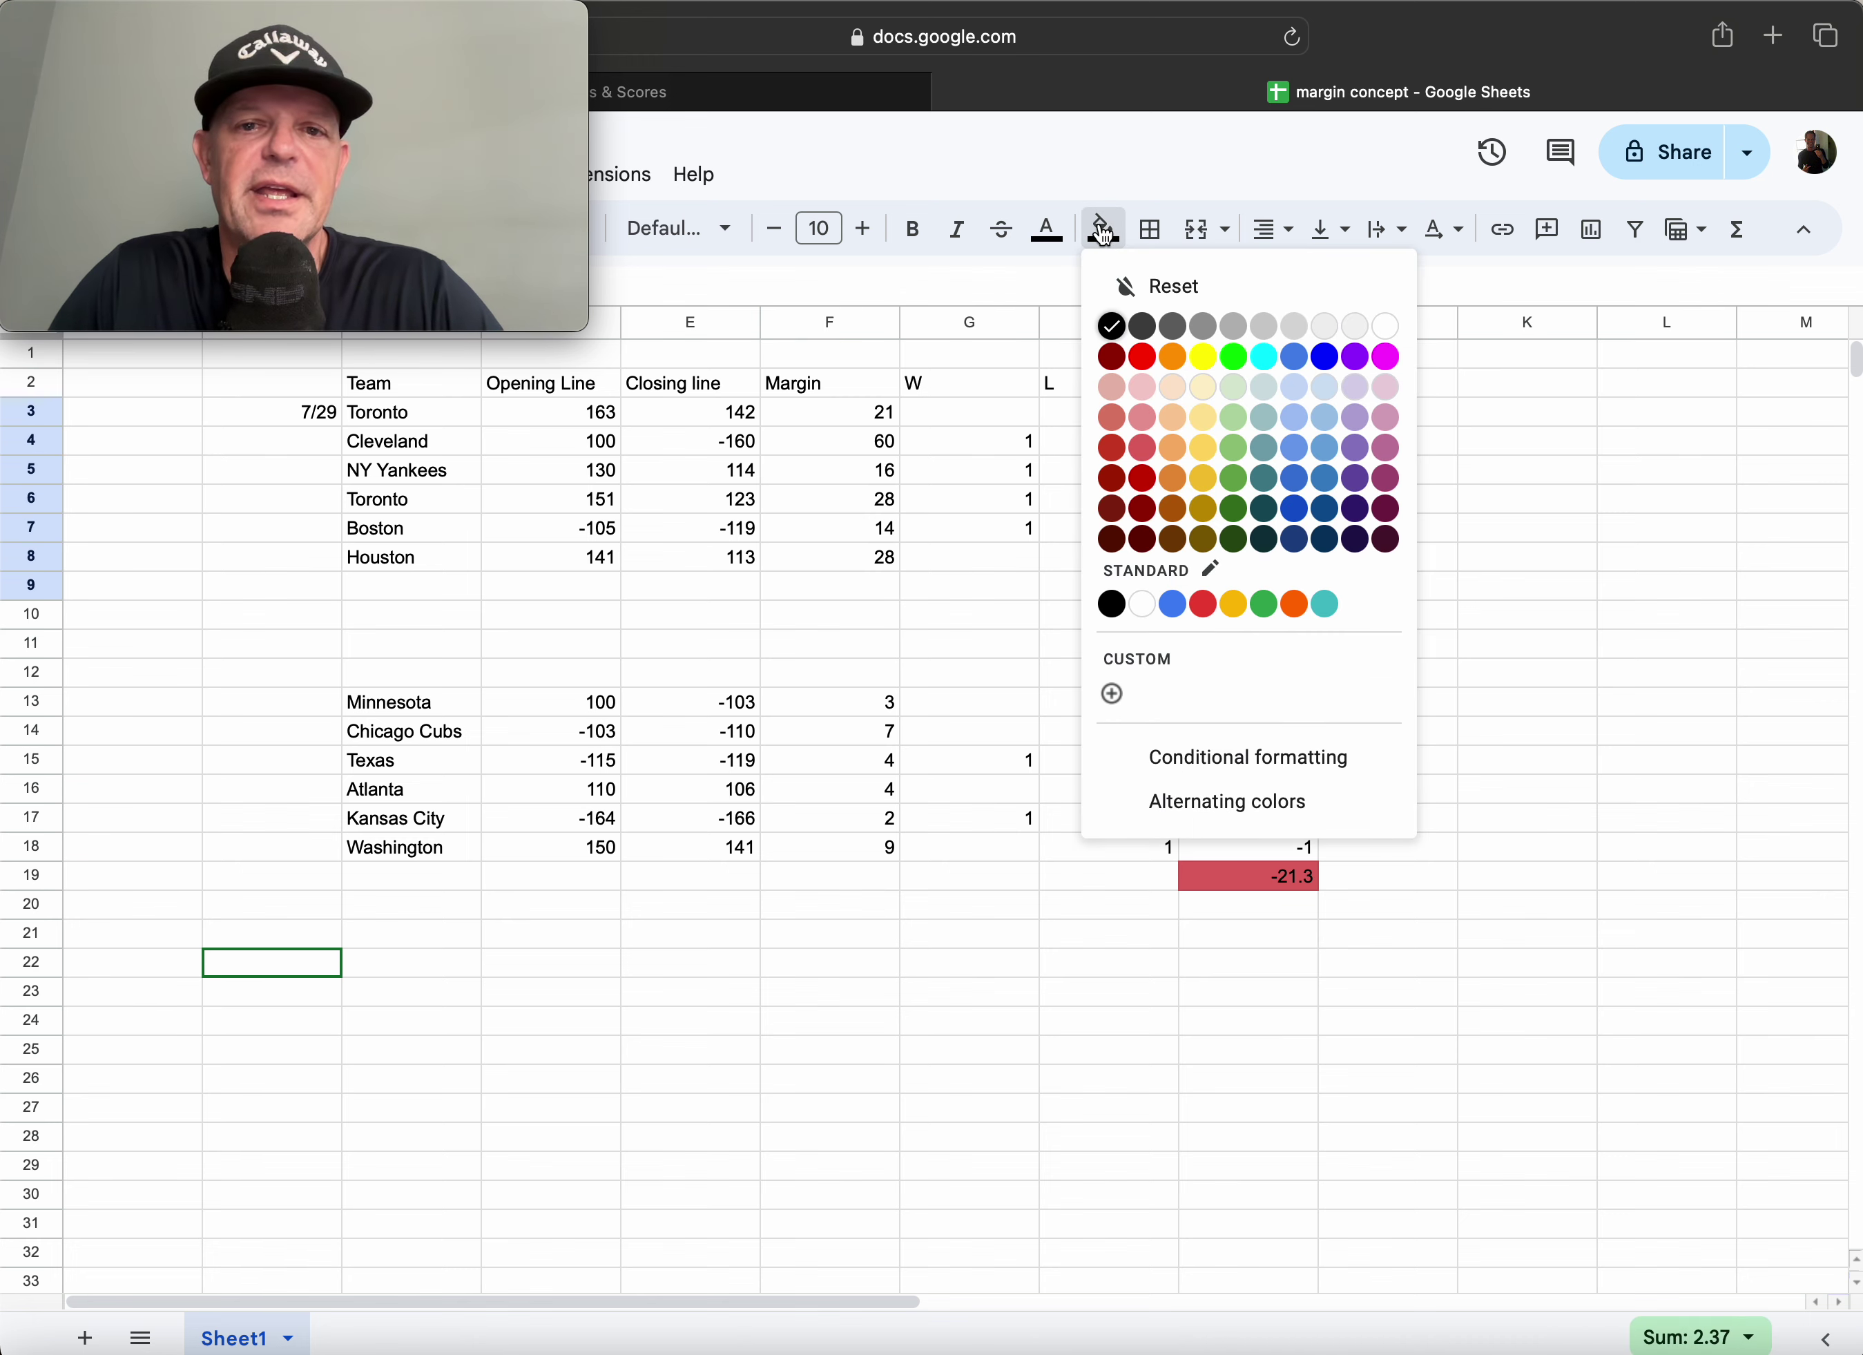
{"action": "left_click", "coordinate": [1387, 328]}
{"action": "left_click", "coordinate": [1357, 584]}
- Total the Units of Toronto through Houston in I9 with the suggested sum formula
{"action": "left_click", "coordinate": [1249, 584]}
{"action": "type", "text": "="}
{"action": "key", "text": "Tab"}
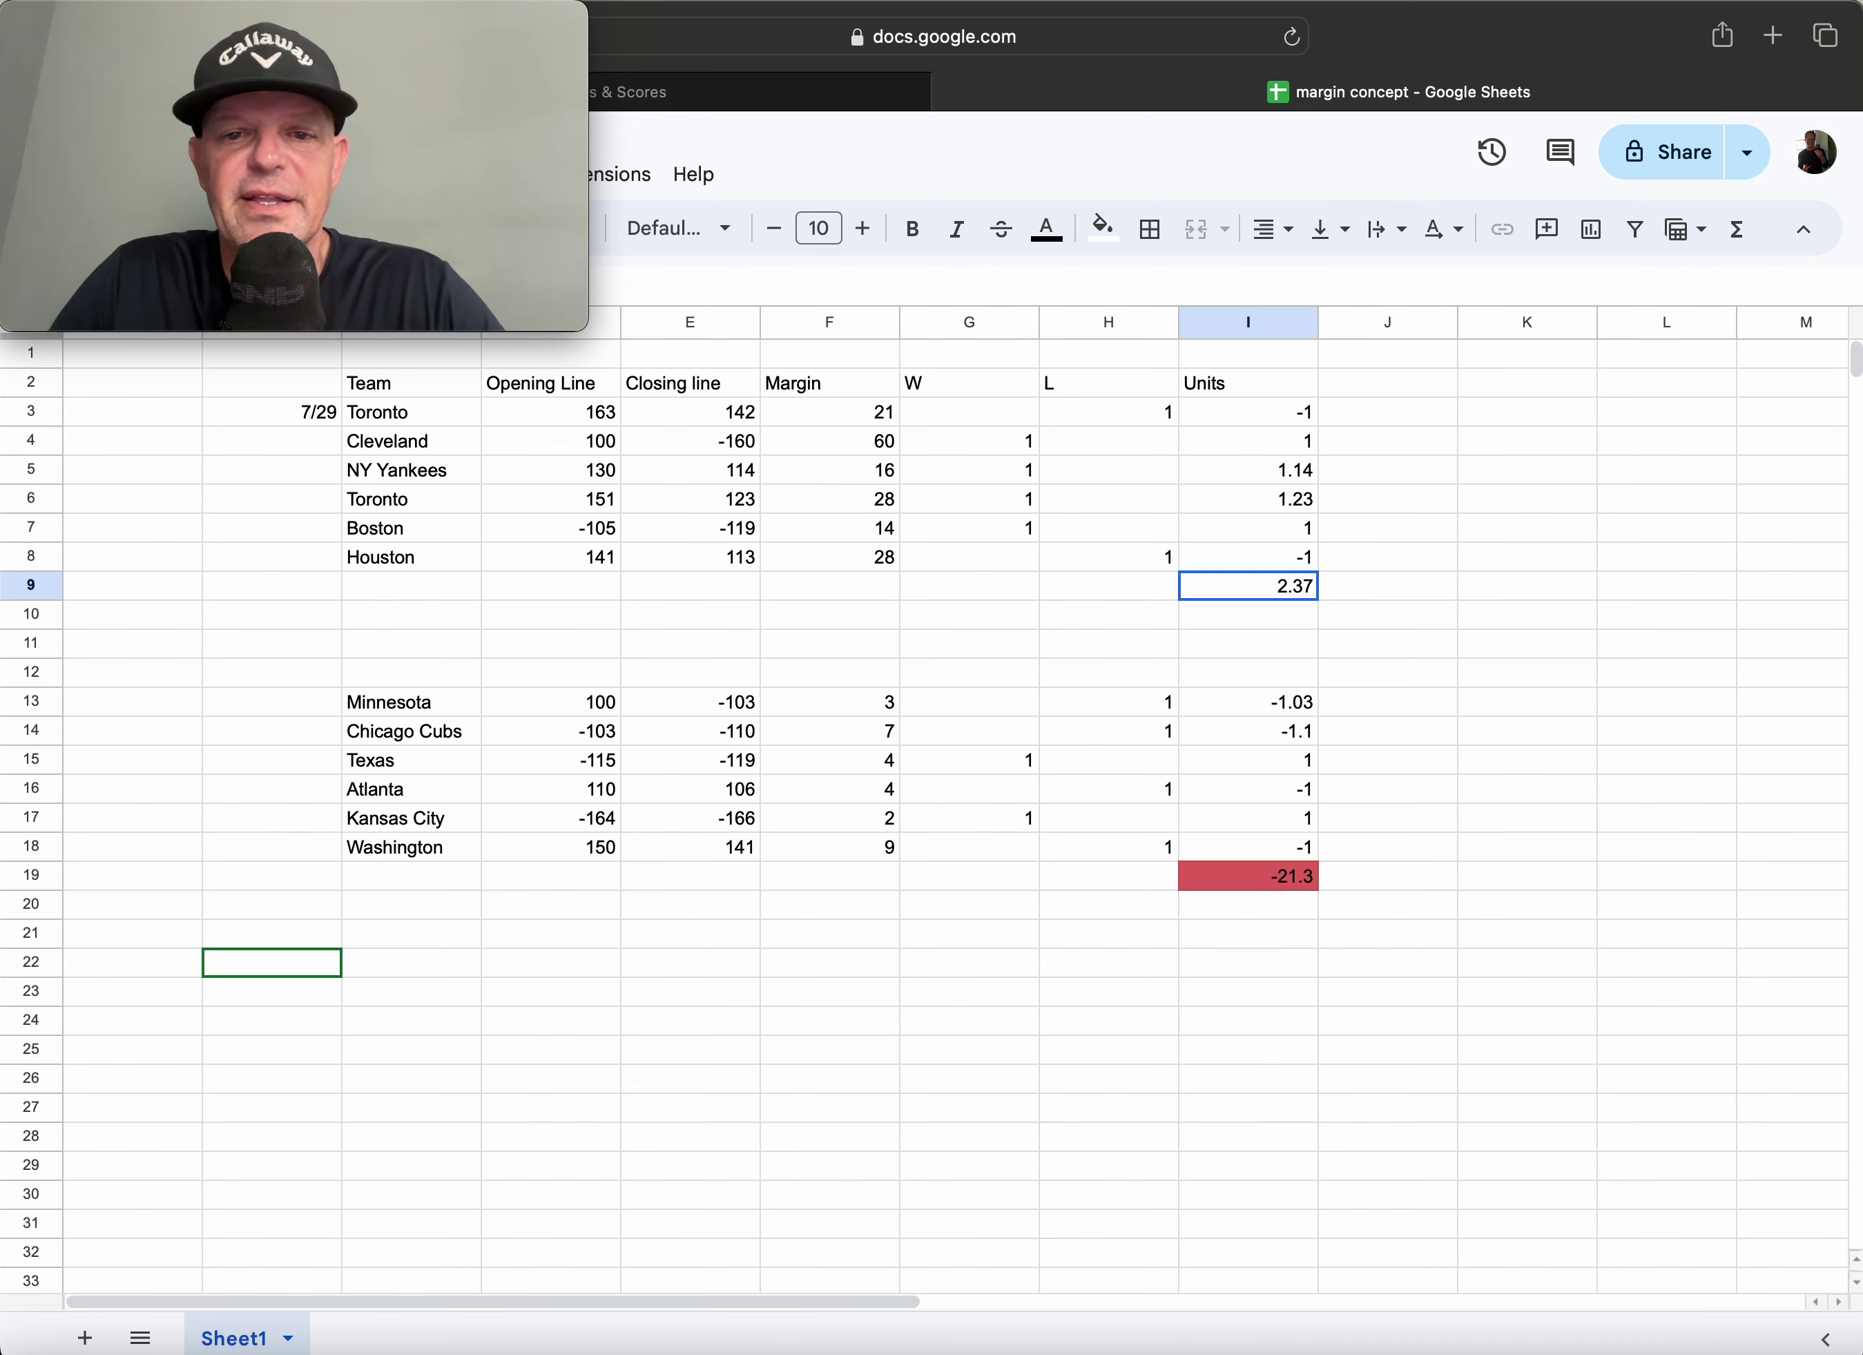
- Fill the upper group's Units total in I9 with light green
{"action": "left_click", "coordinate": [1103, 228]}
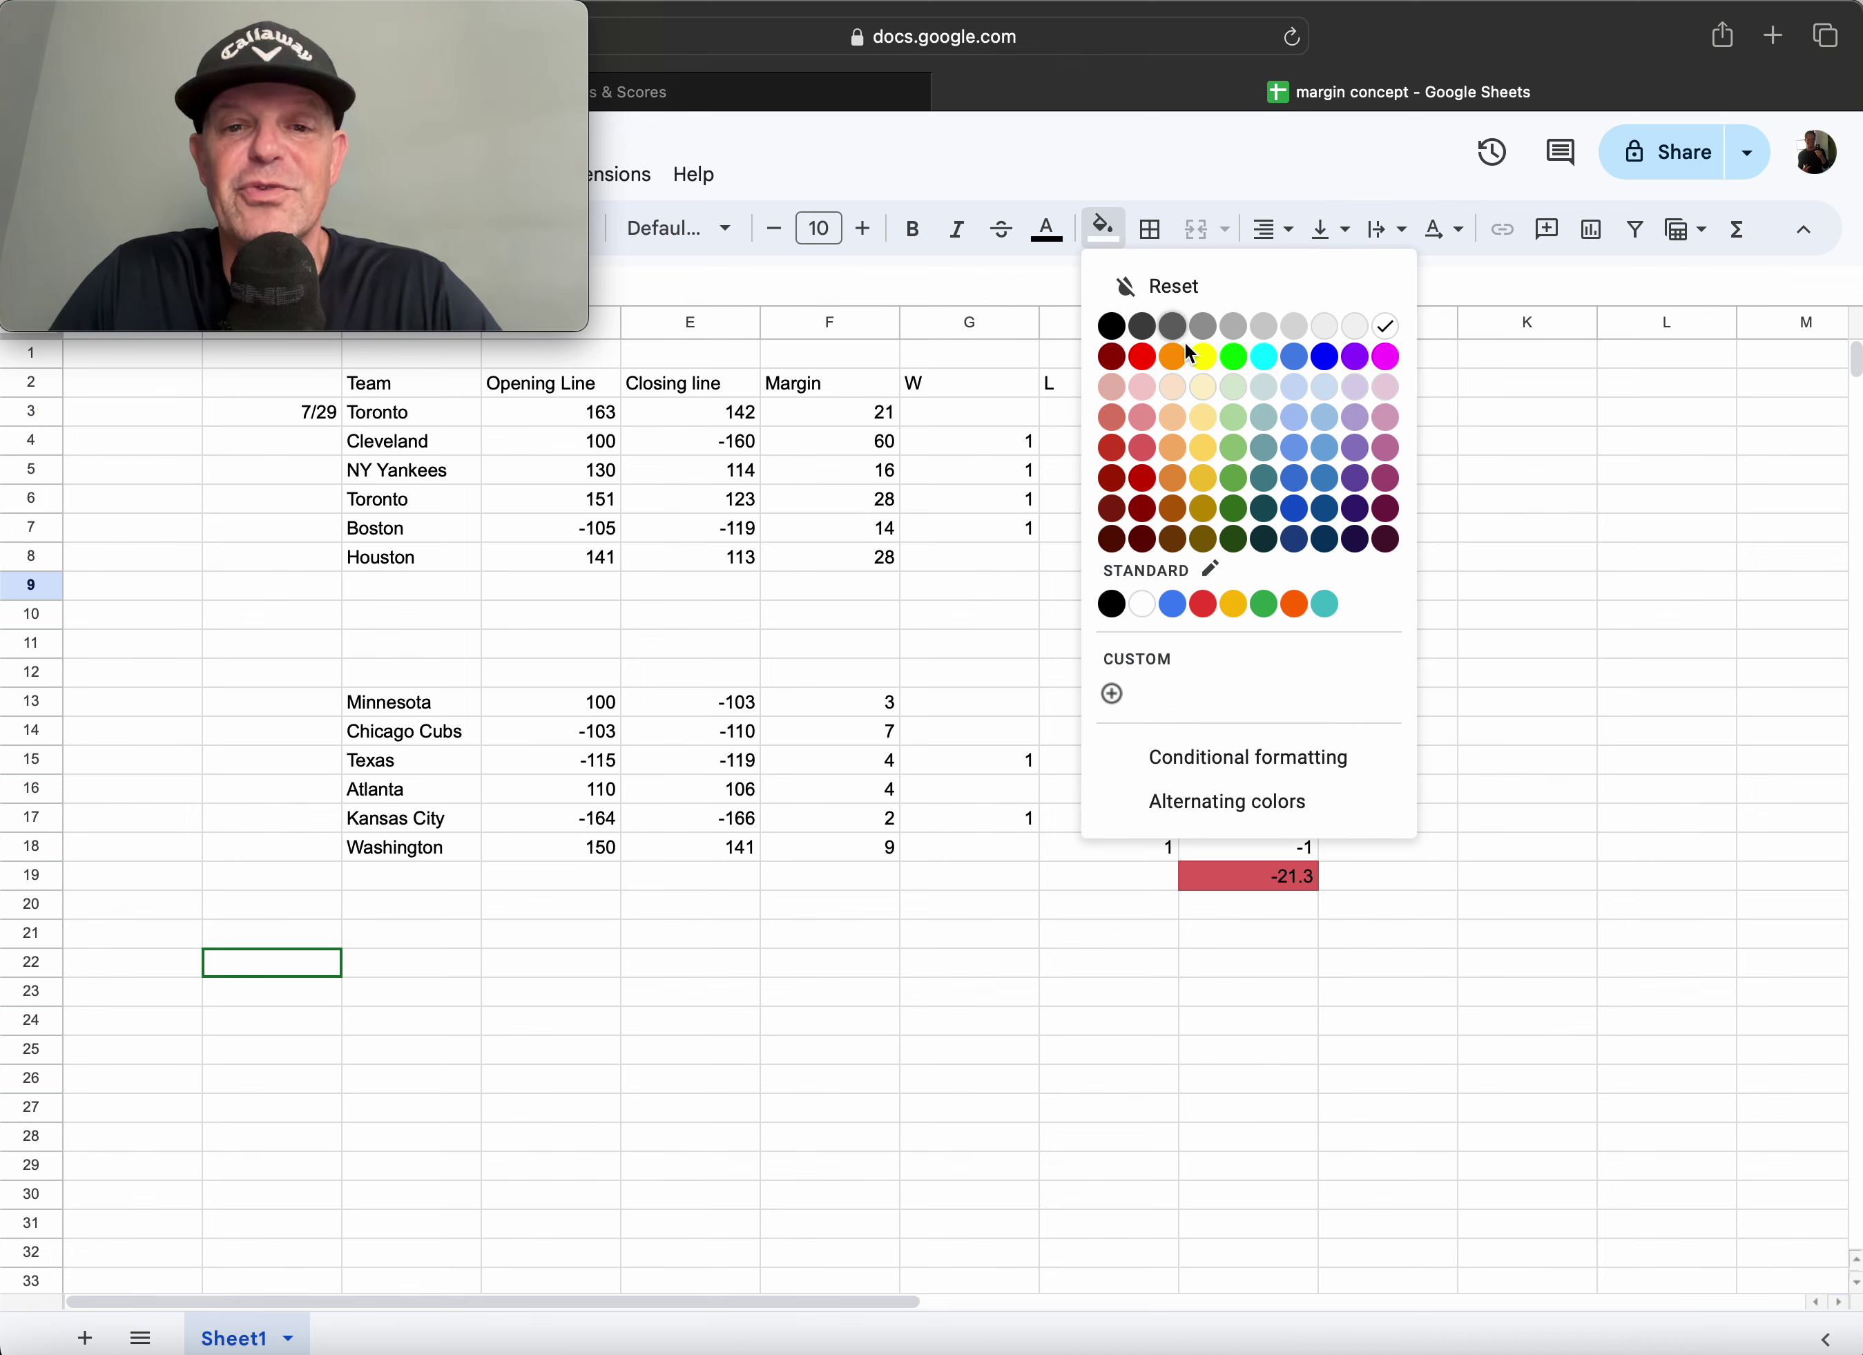
{"action": "left_click", "coordinate": [1234, 452]}
{"action": "left_click", "coordinate": [1429, 510]}
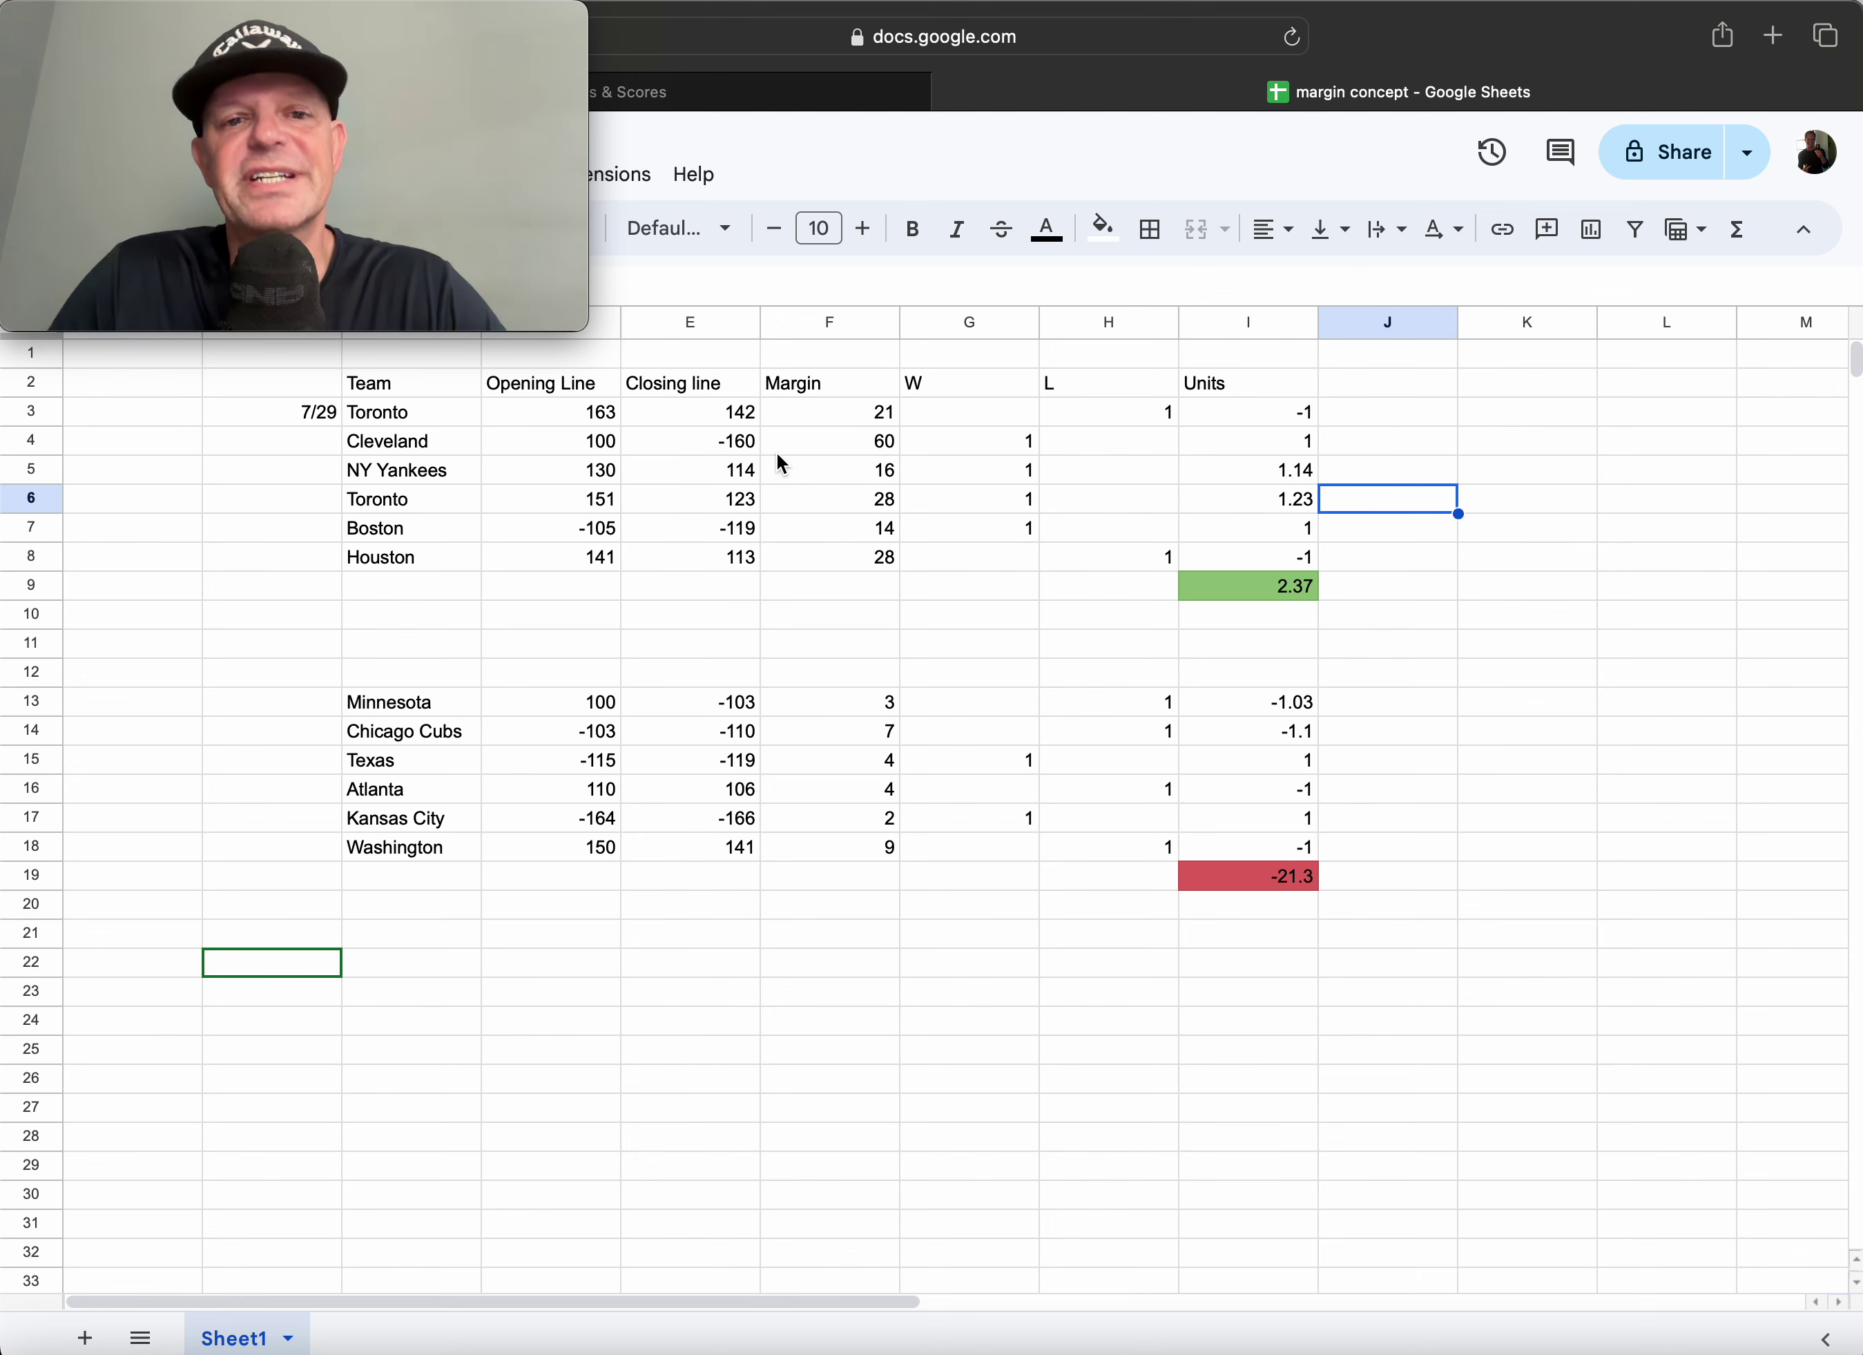
- Enter 5 beside Cleveland's Units value in J4
{"action": "left_click", "coordinate": [815, 413]}
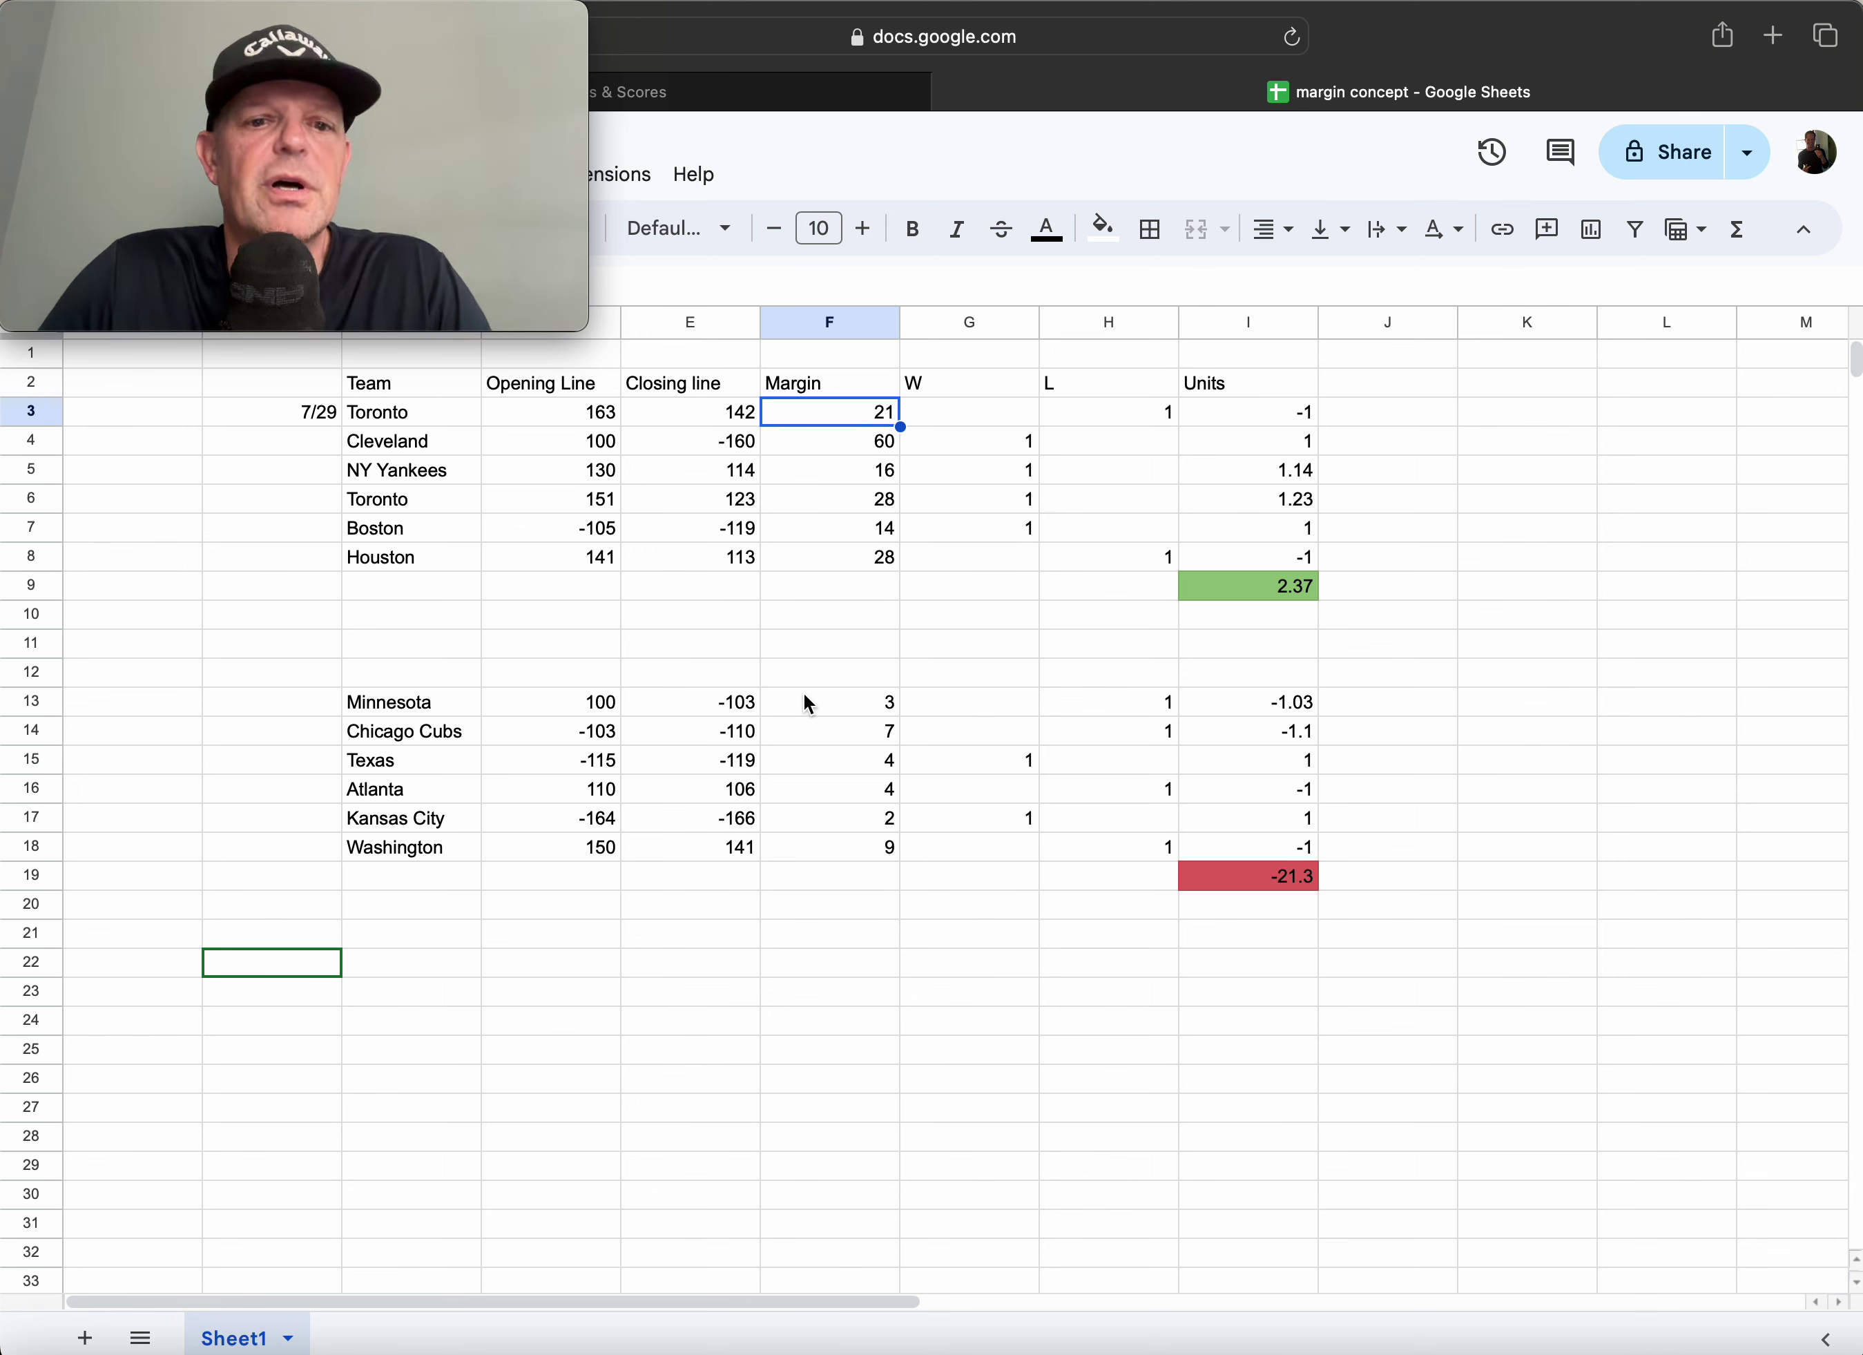
{"action": "left_click", "coordinate": [832, 529]}
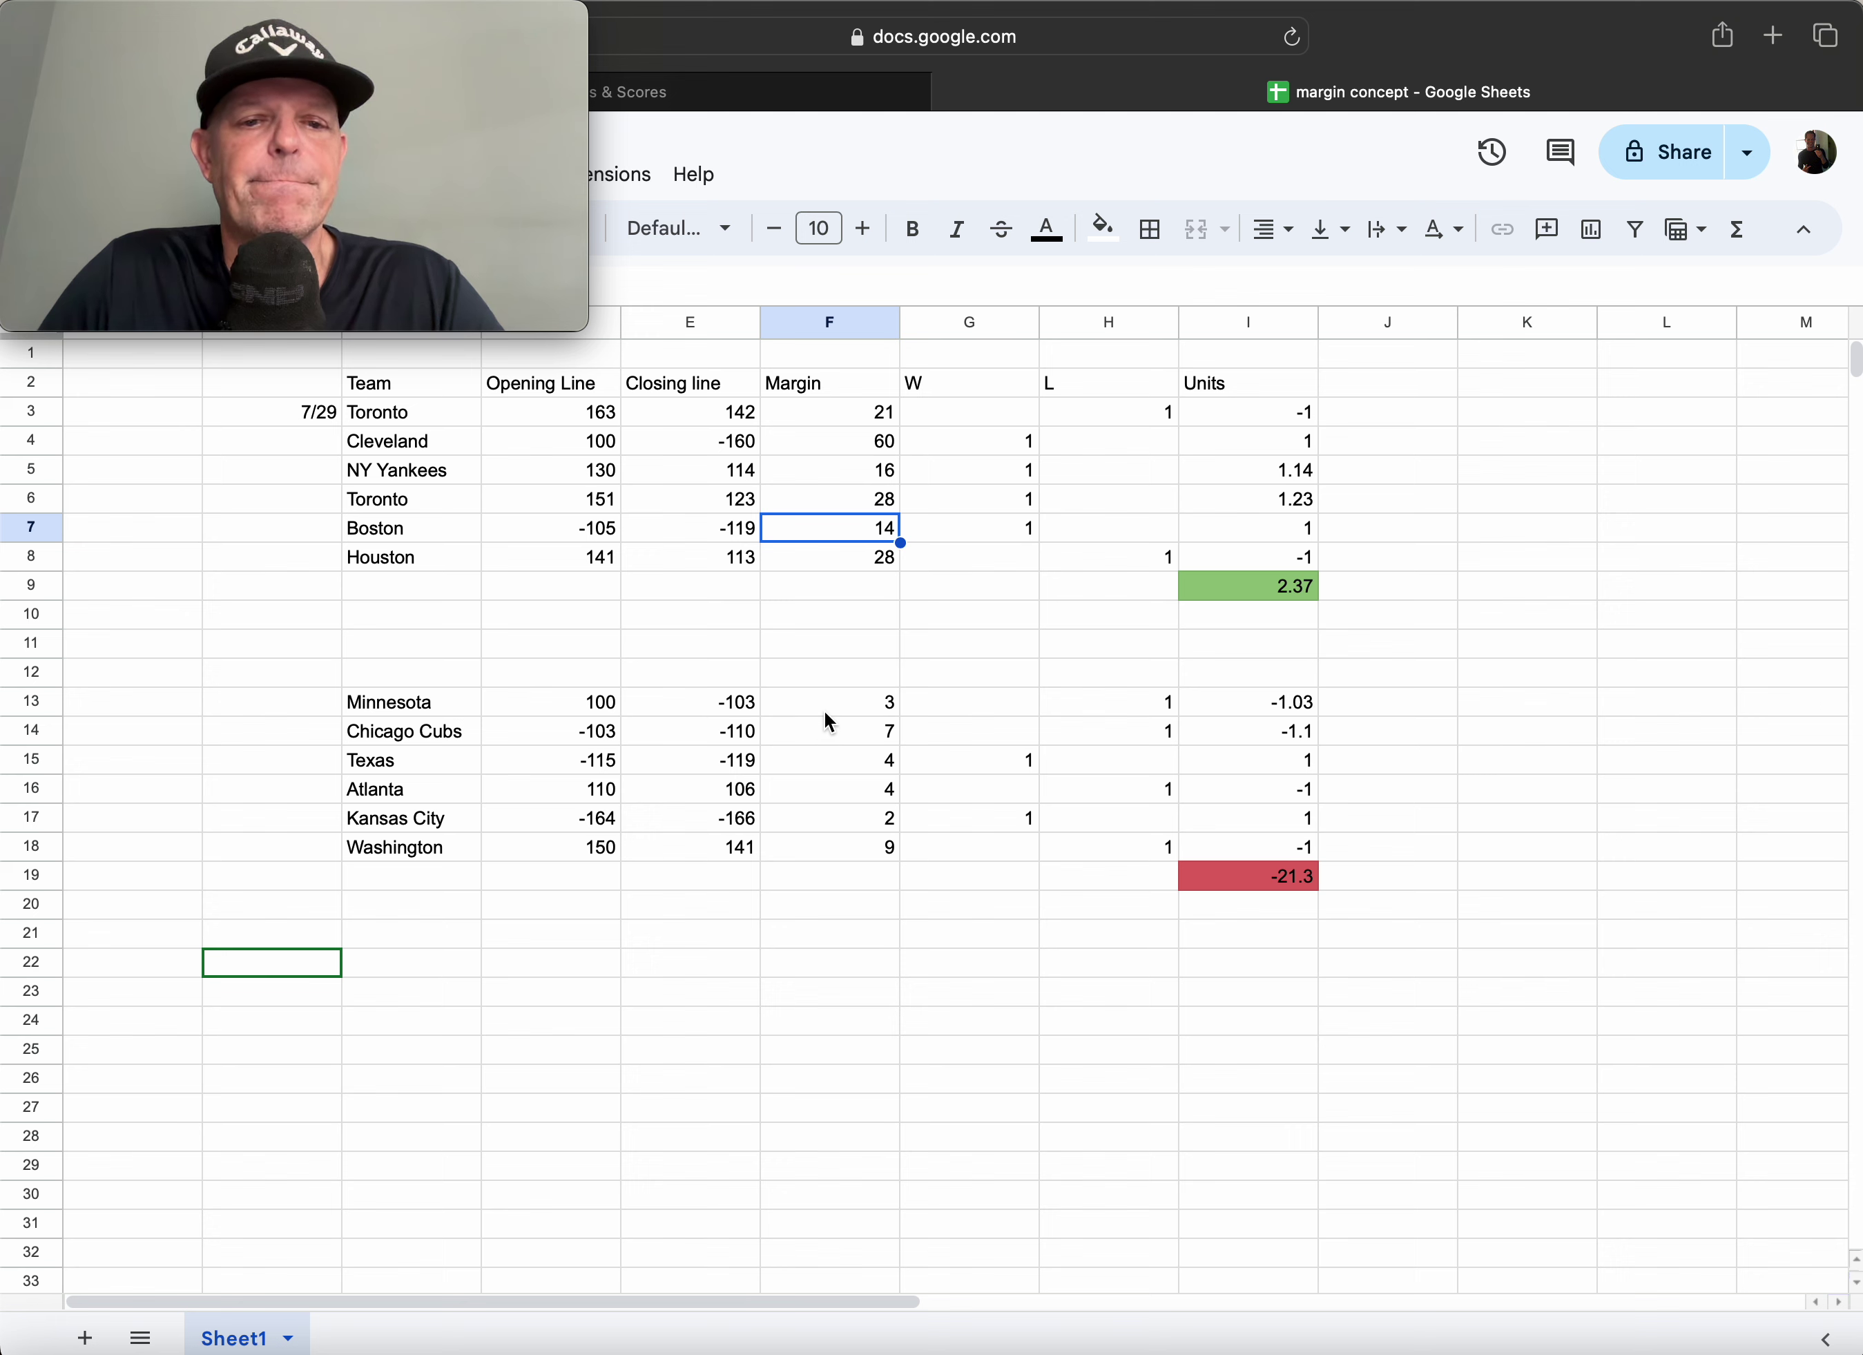
{"action": "left_click", "coordinate": [837, 449]}
{"action": "key", "text": "Right"}
{"action": "key", "text": "Right"}
{"action": "key", "text": "Right"}
{"action": "key", "text": "Right"}
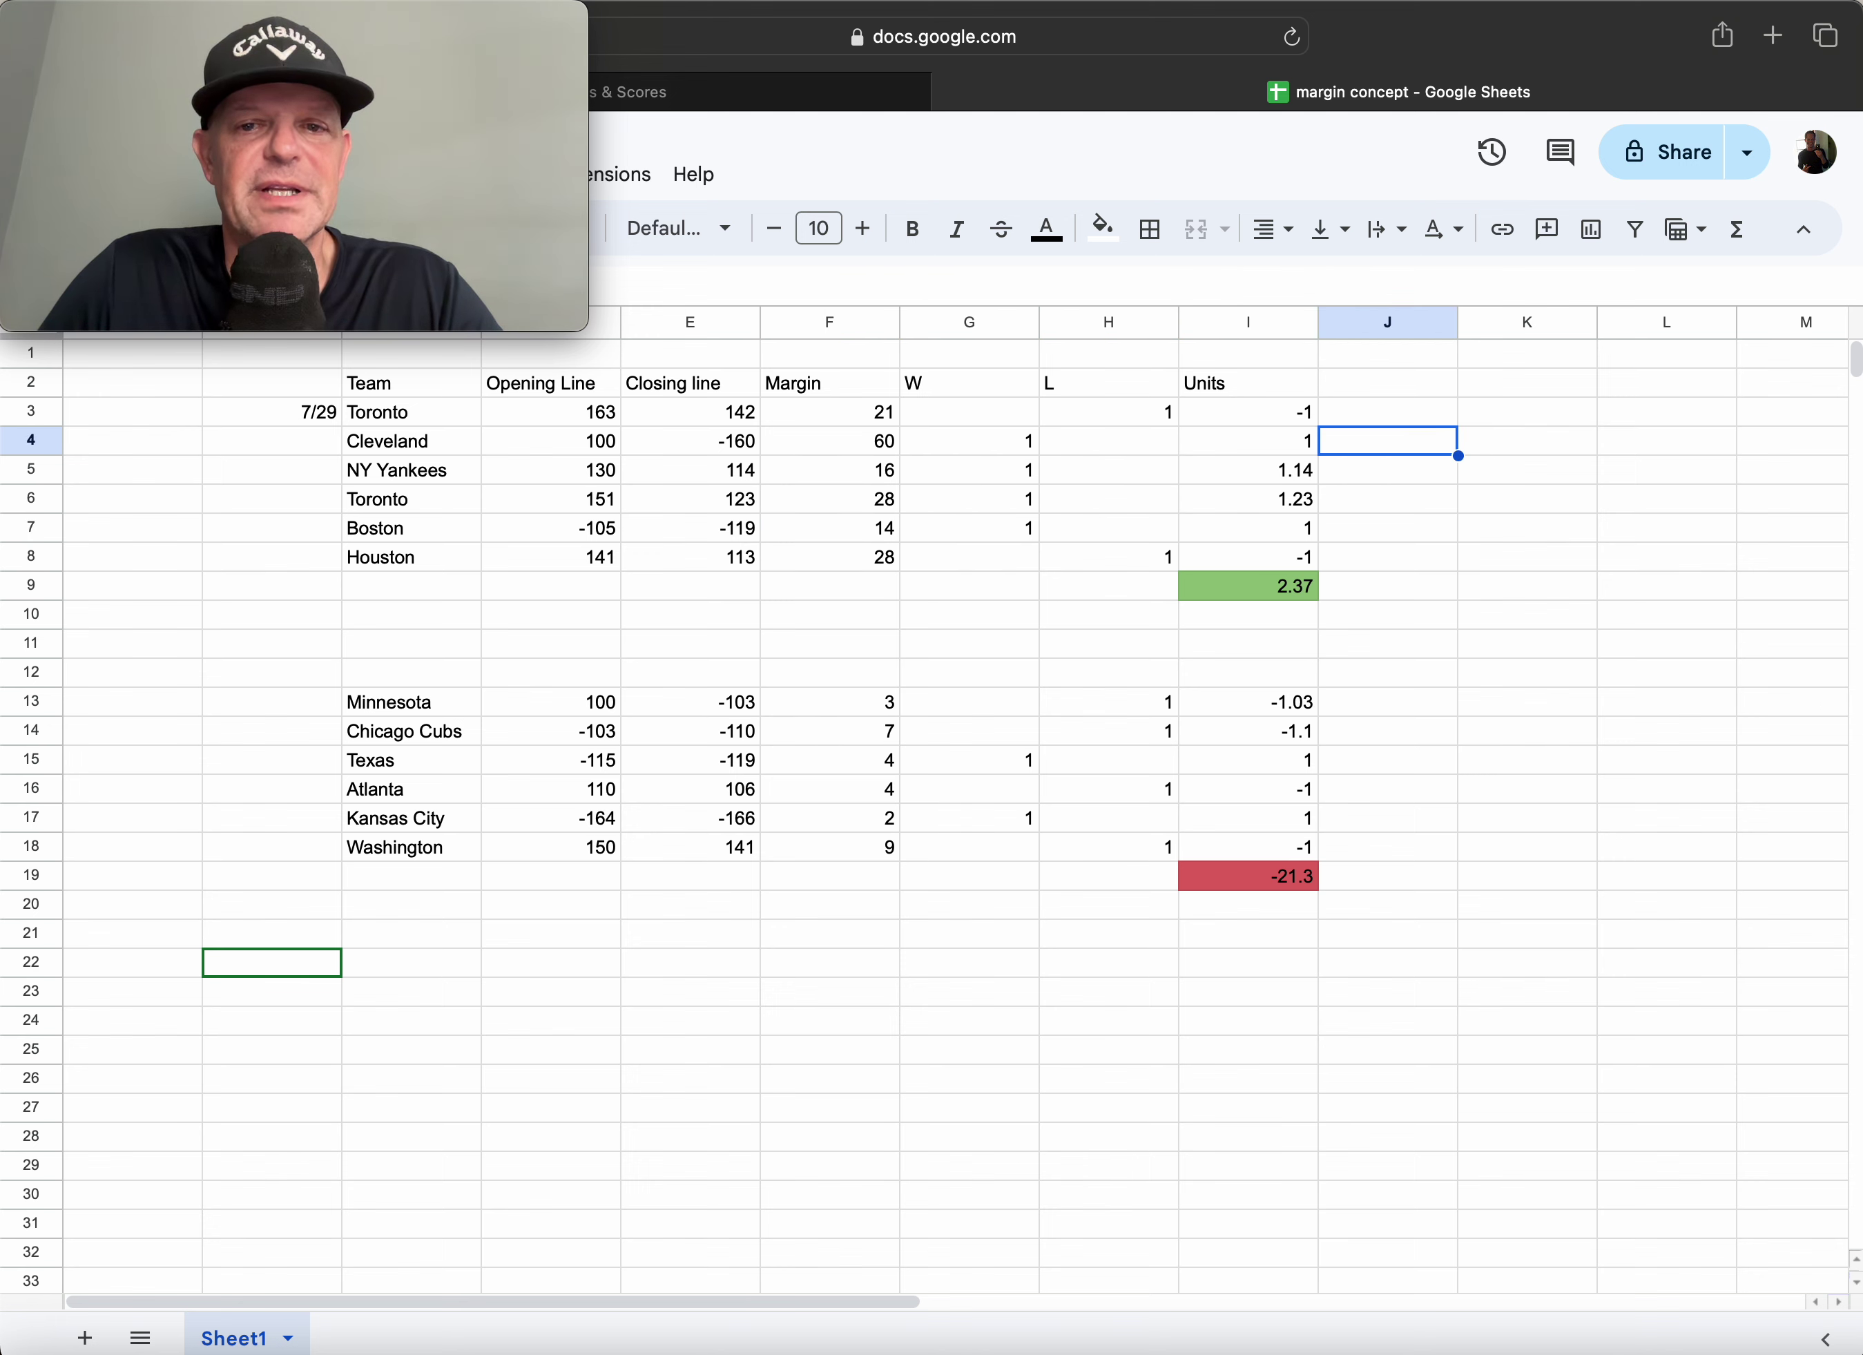
{"action": "type", "text": "5"}
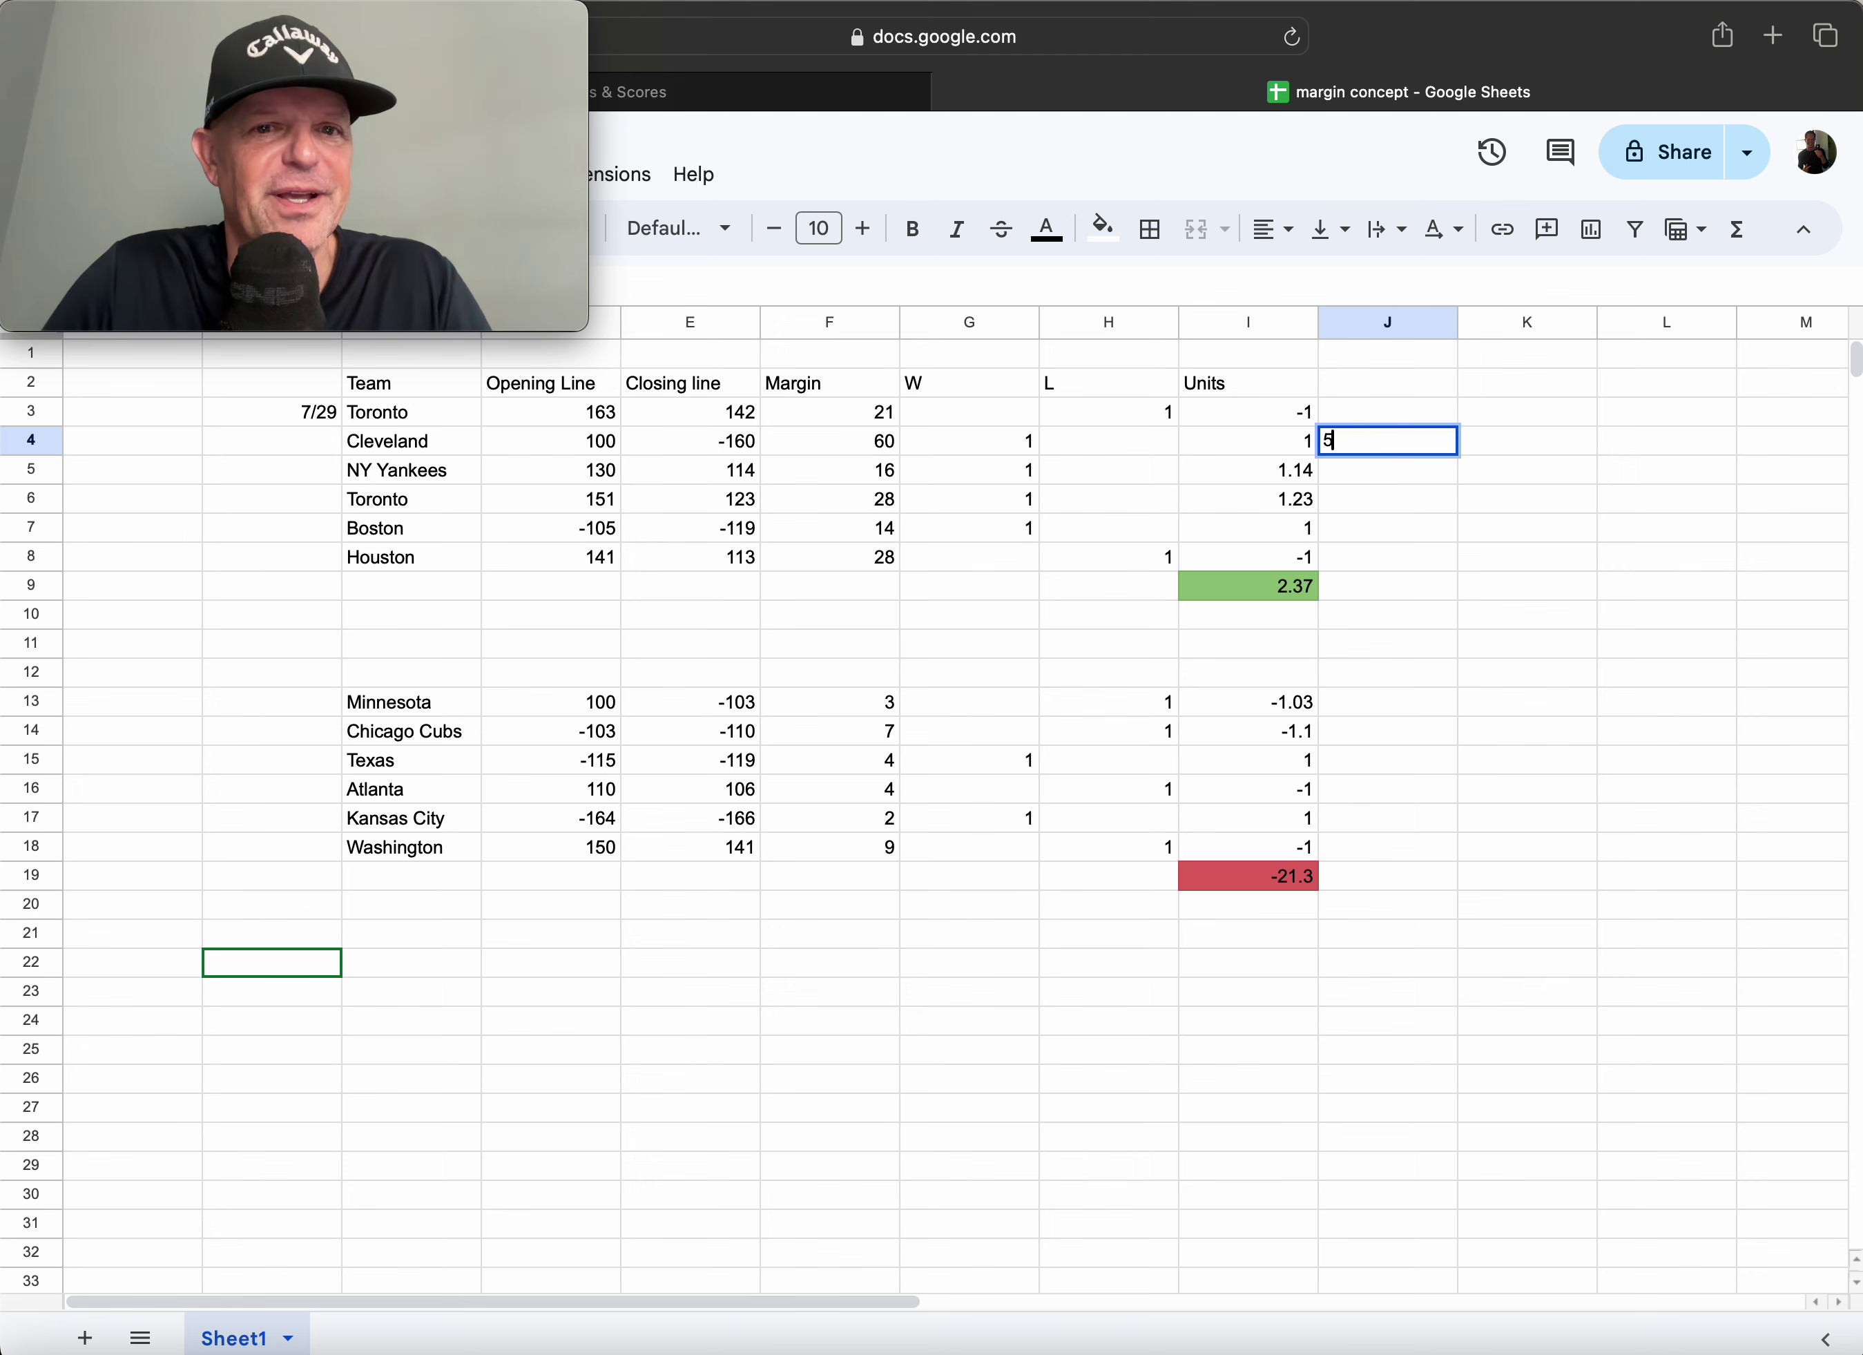
{"action": "key", "text": "Return"}
{"action": "key", "text": "Return"}
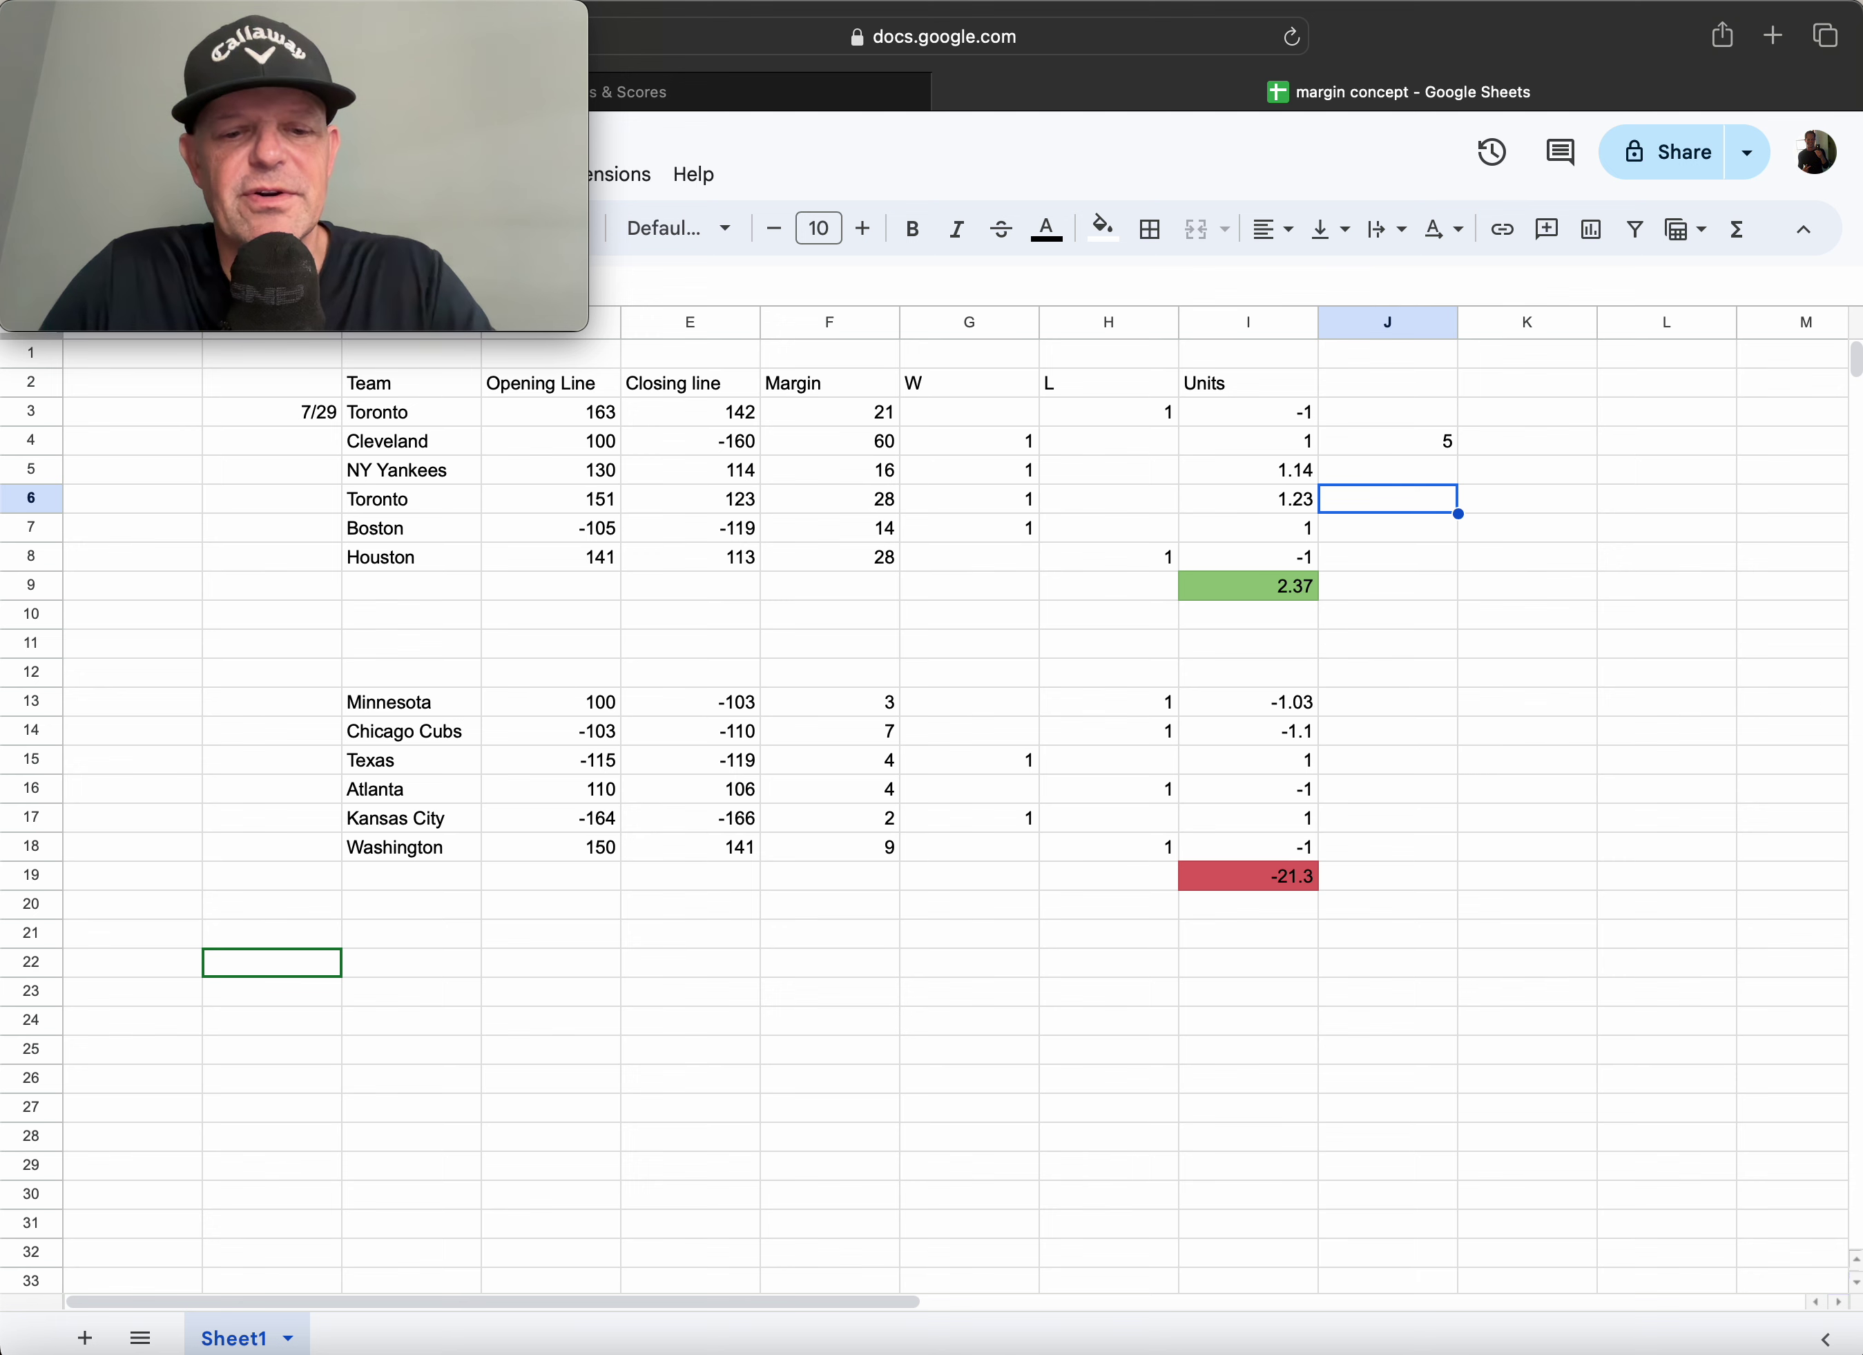
- Enter 4 in column J for the second Toronto game in J6 and for Houston in J8
{"action": "type", "text": "4"}
{"action": "key", "text": "Return"}
{"action": "key", "text": "Return"}
{"action": "key", "text": "Return"}
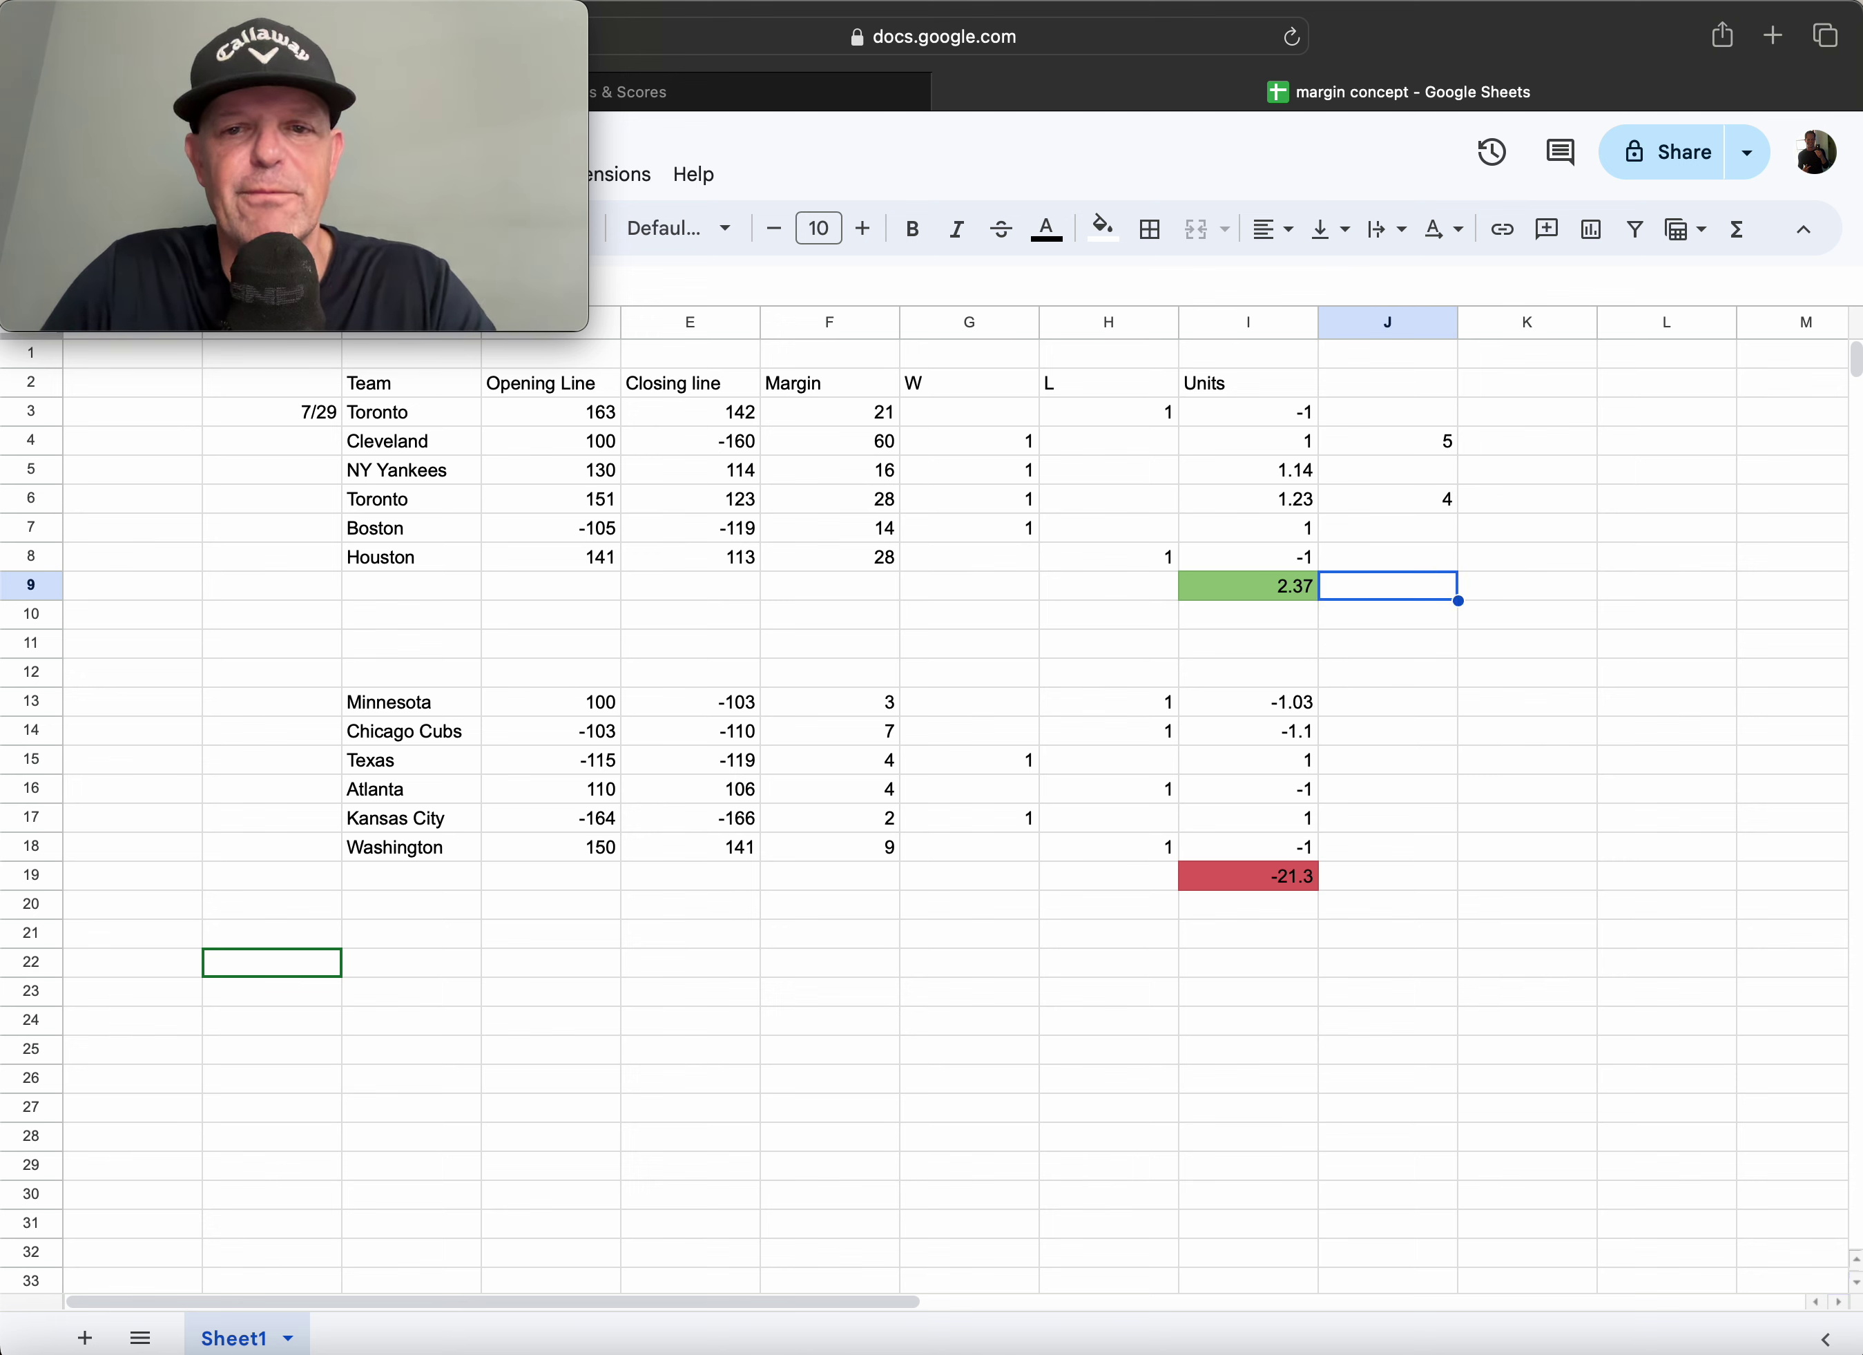
{"action": "key", "text": "Up"}
{"action": "type", "text": "4"}
{"action": "key", "text": "Up"}
- Enter 3 in column J for the first Toronto game in J3, NY Yankees in J5 and Boston in J7
{"action": "key", "text": "Up"}
{"action": "key", "text": "Up"}
{"action": "key", "text": "Up"}
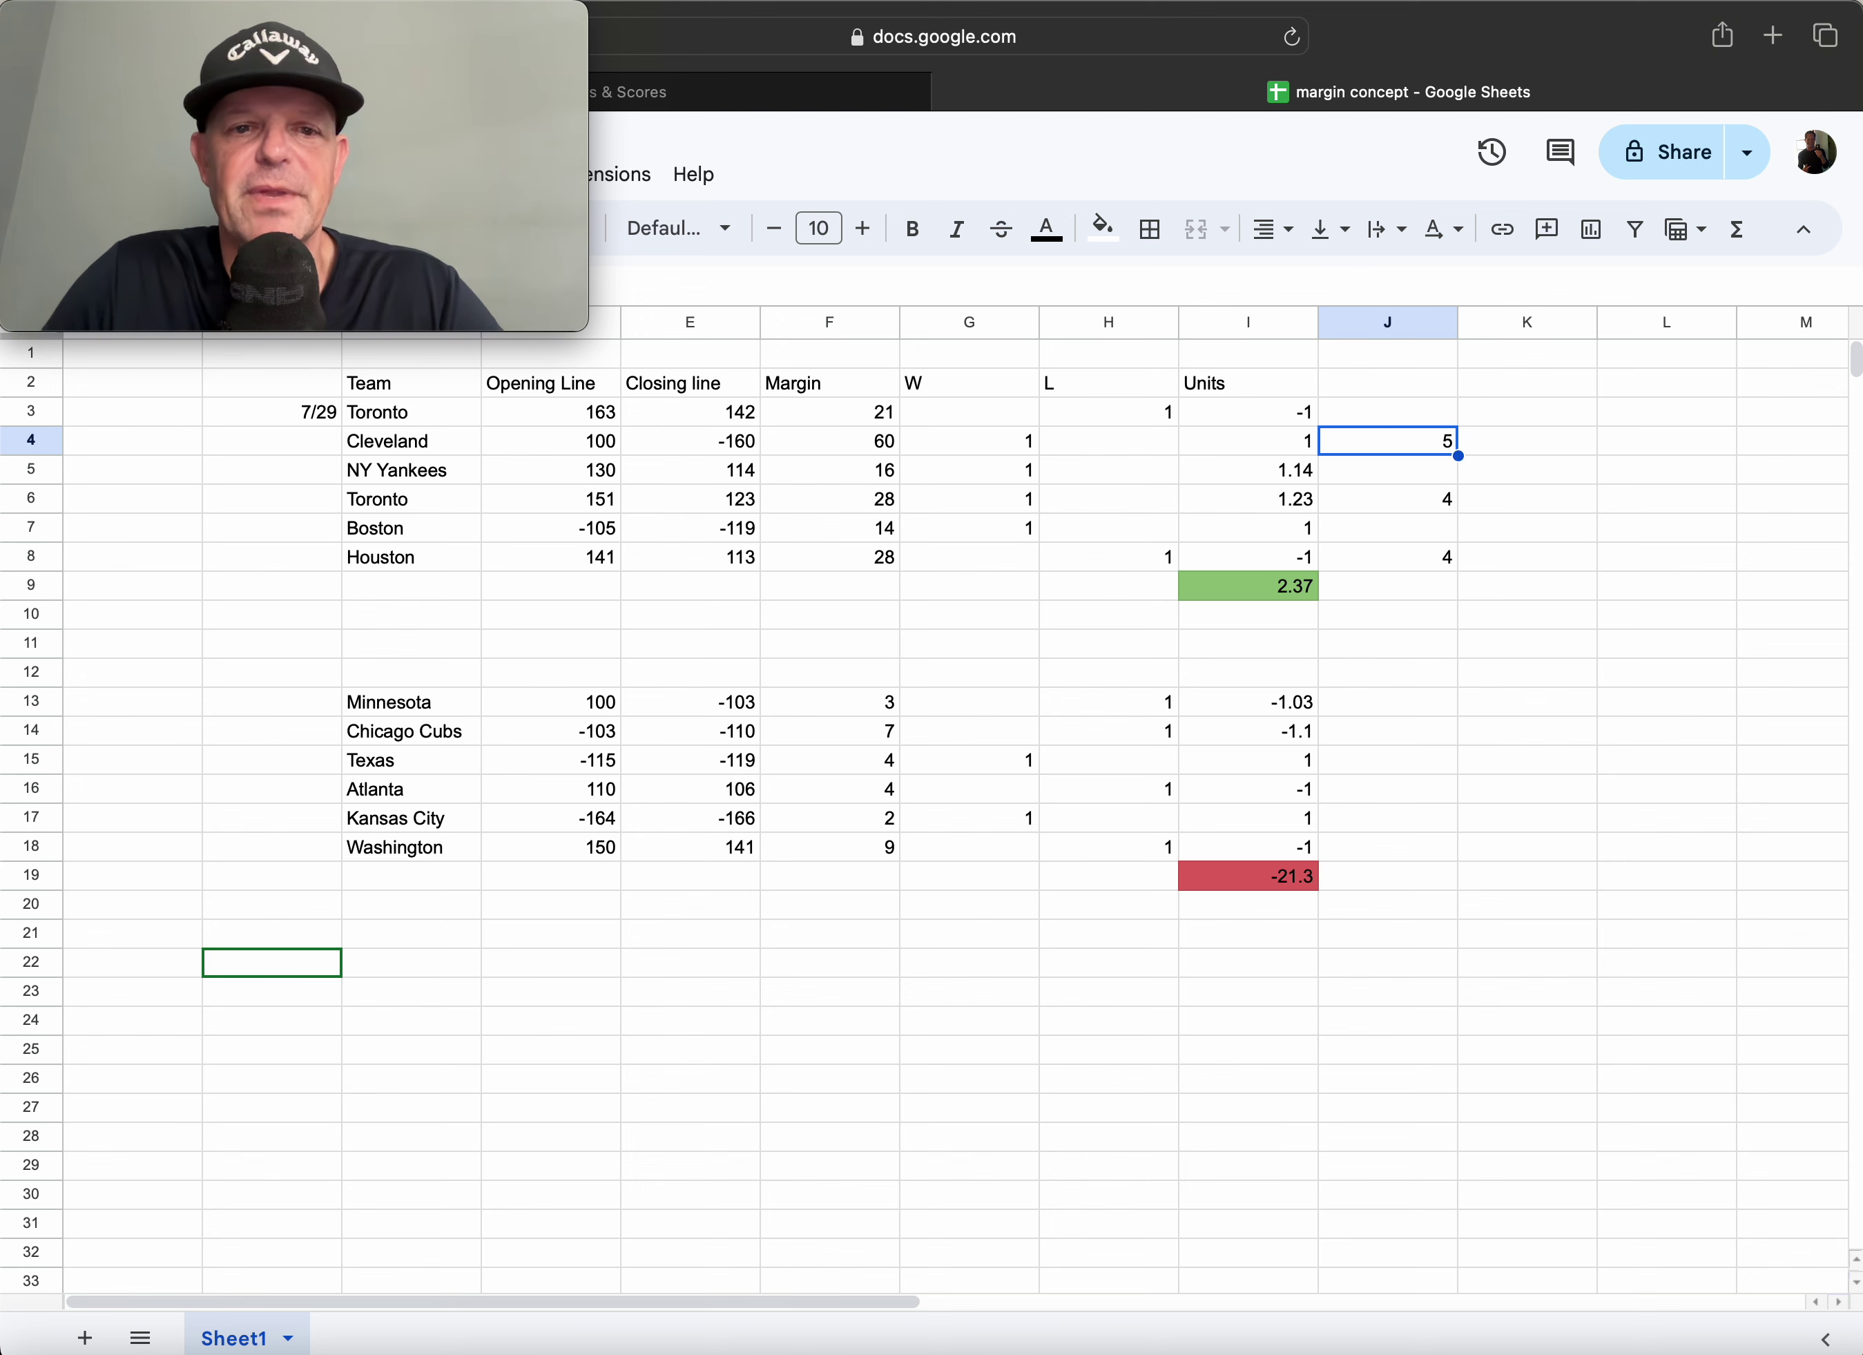
{"action": "key", "text": "Up"}
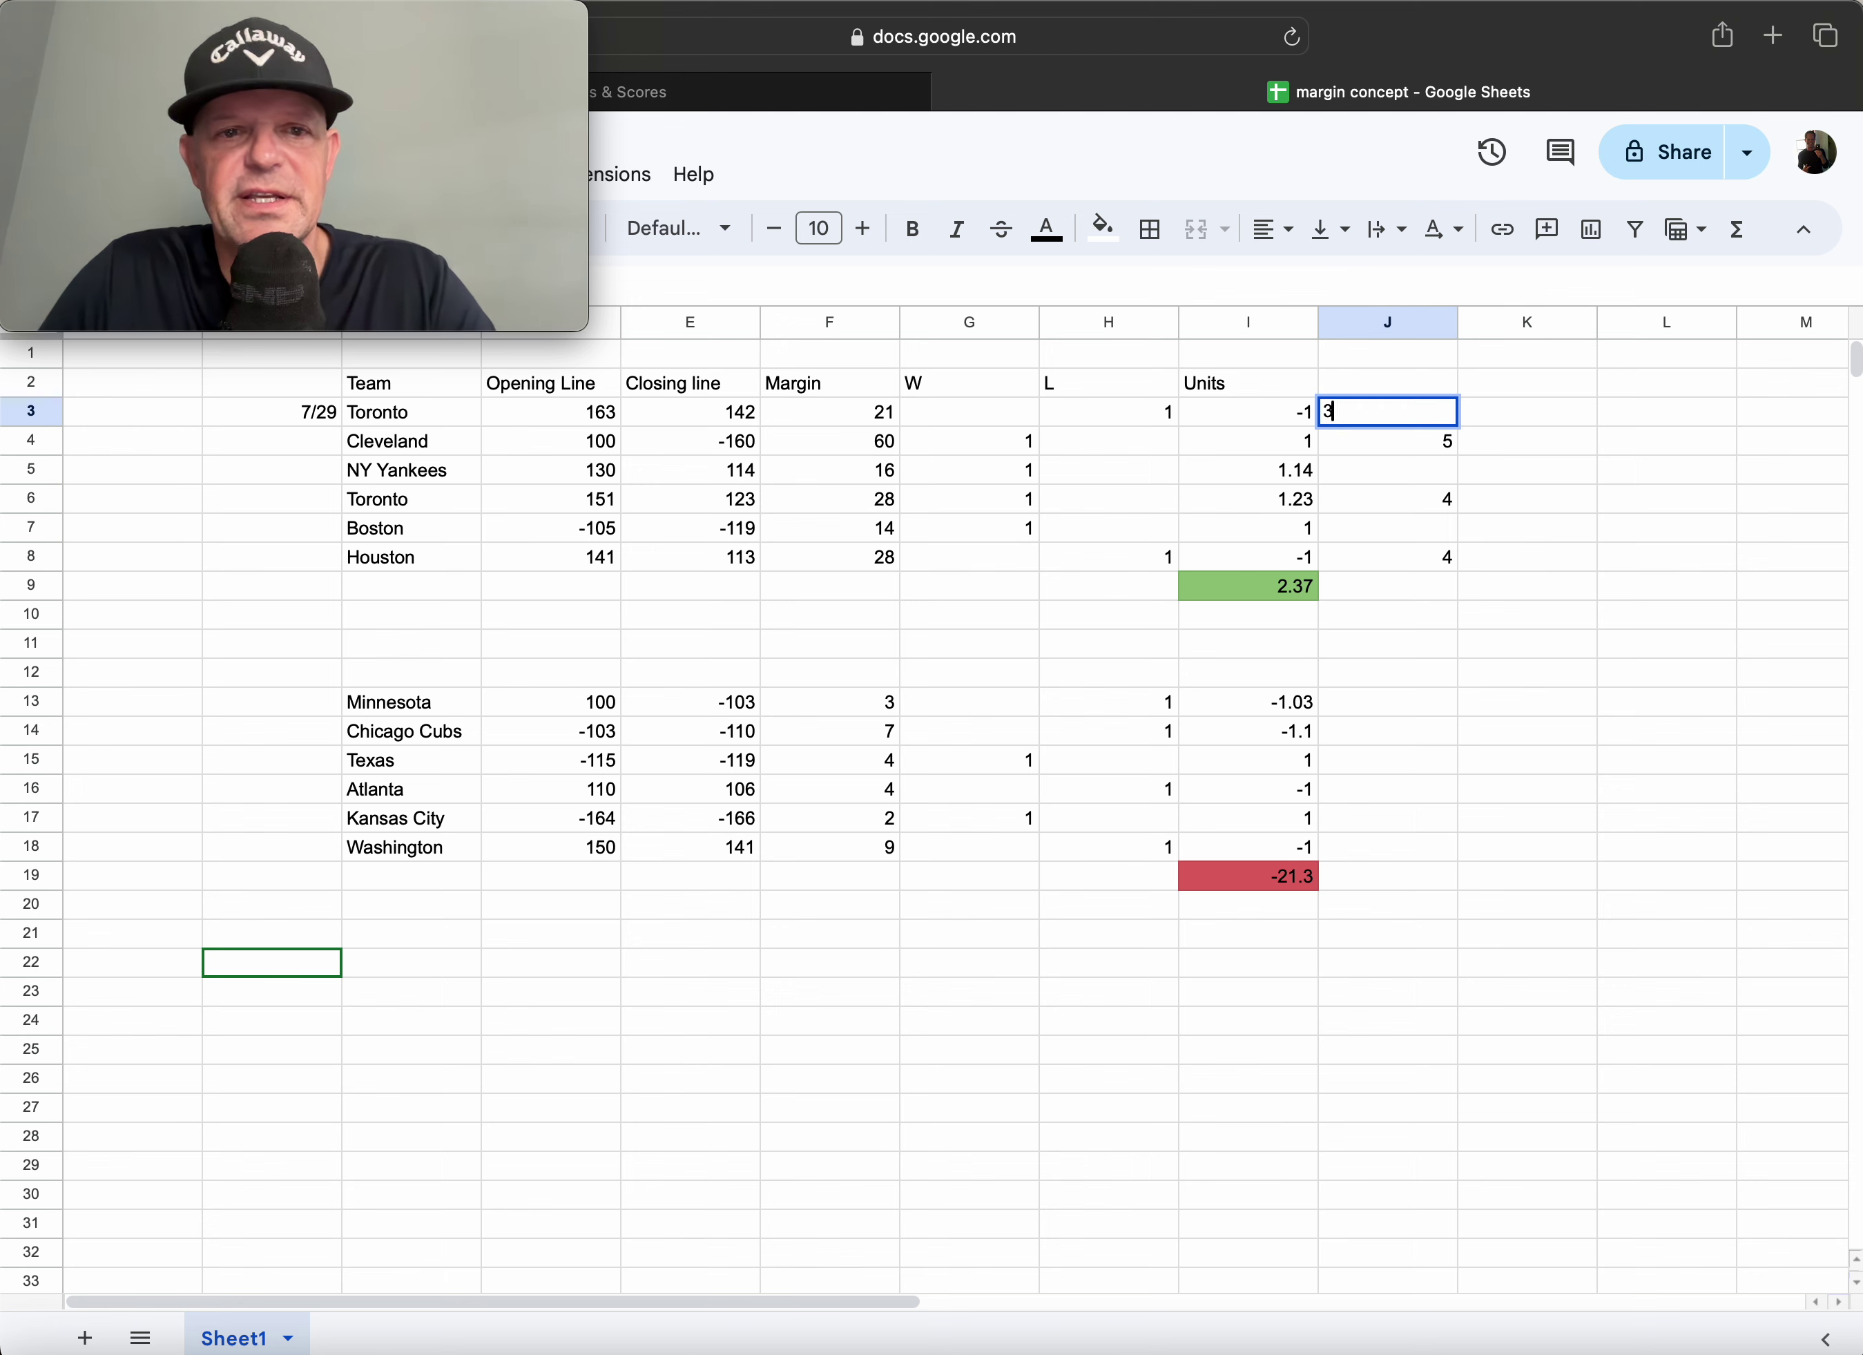
{"action": "type", "text": "3"}
{"action": "key", "text": "Return"}
{"action": "key", "text": "Return"}
{"action": "type", "text": "3"}
{"action": "key", "text": "Return"}
{"action": "key", "text": "Return"}
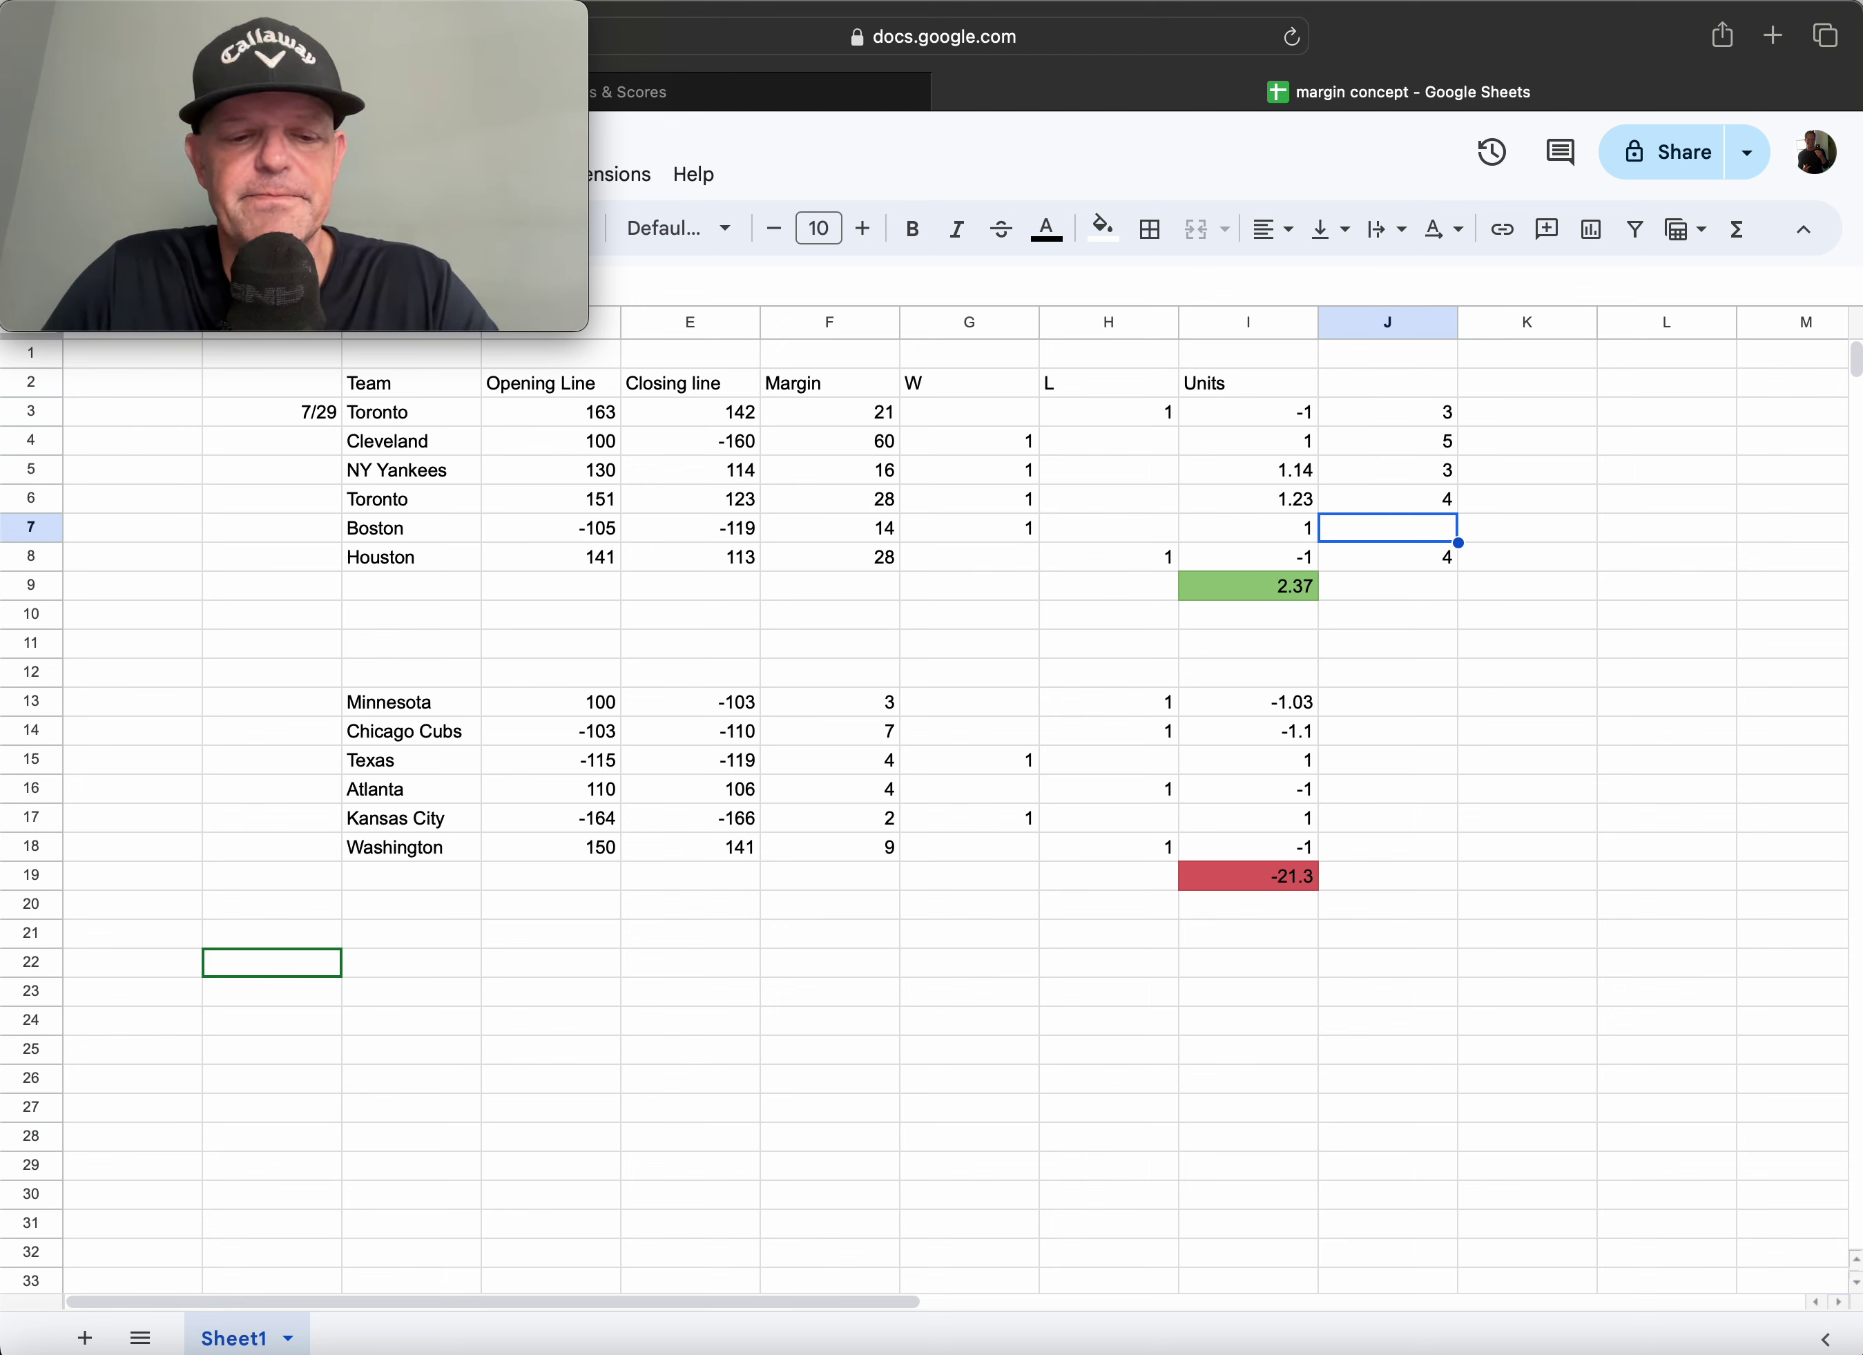
{"action": "type", "text": "3"}
{"action": "key", "text": "Return"}
- Enter 1 in column J for every lower-group team, from Minnesota in J13 to Washington in J18
{"action": "key", "text": "Return"}
{"action": "key", "text": "Return"}
{"action": "key", "text": "Return"}
{"action": "key", "text": "Return"}
{"action": "key", "text": "Return"}
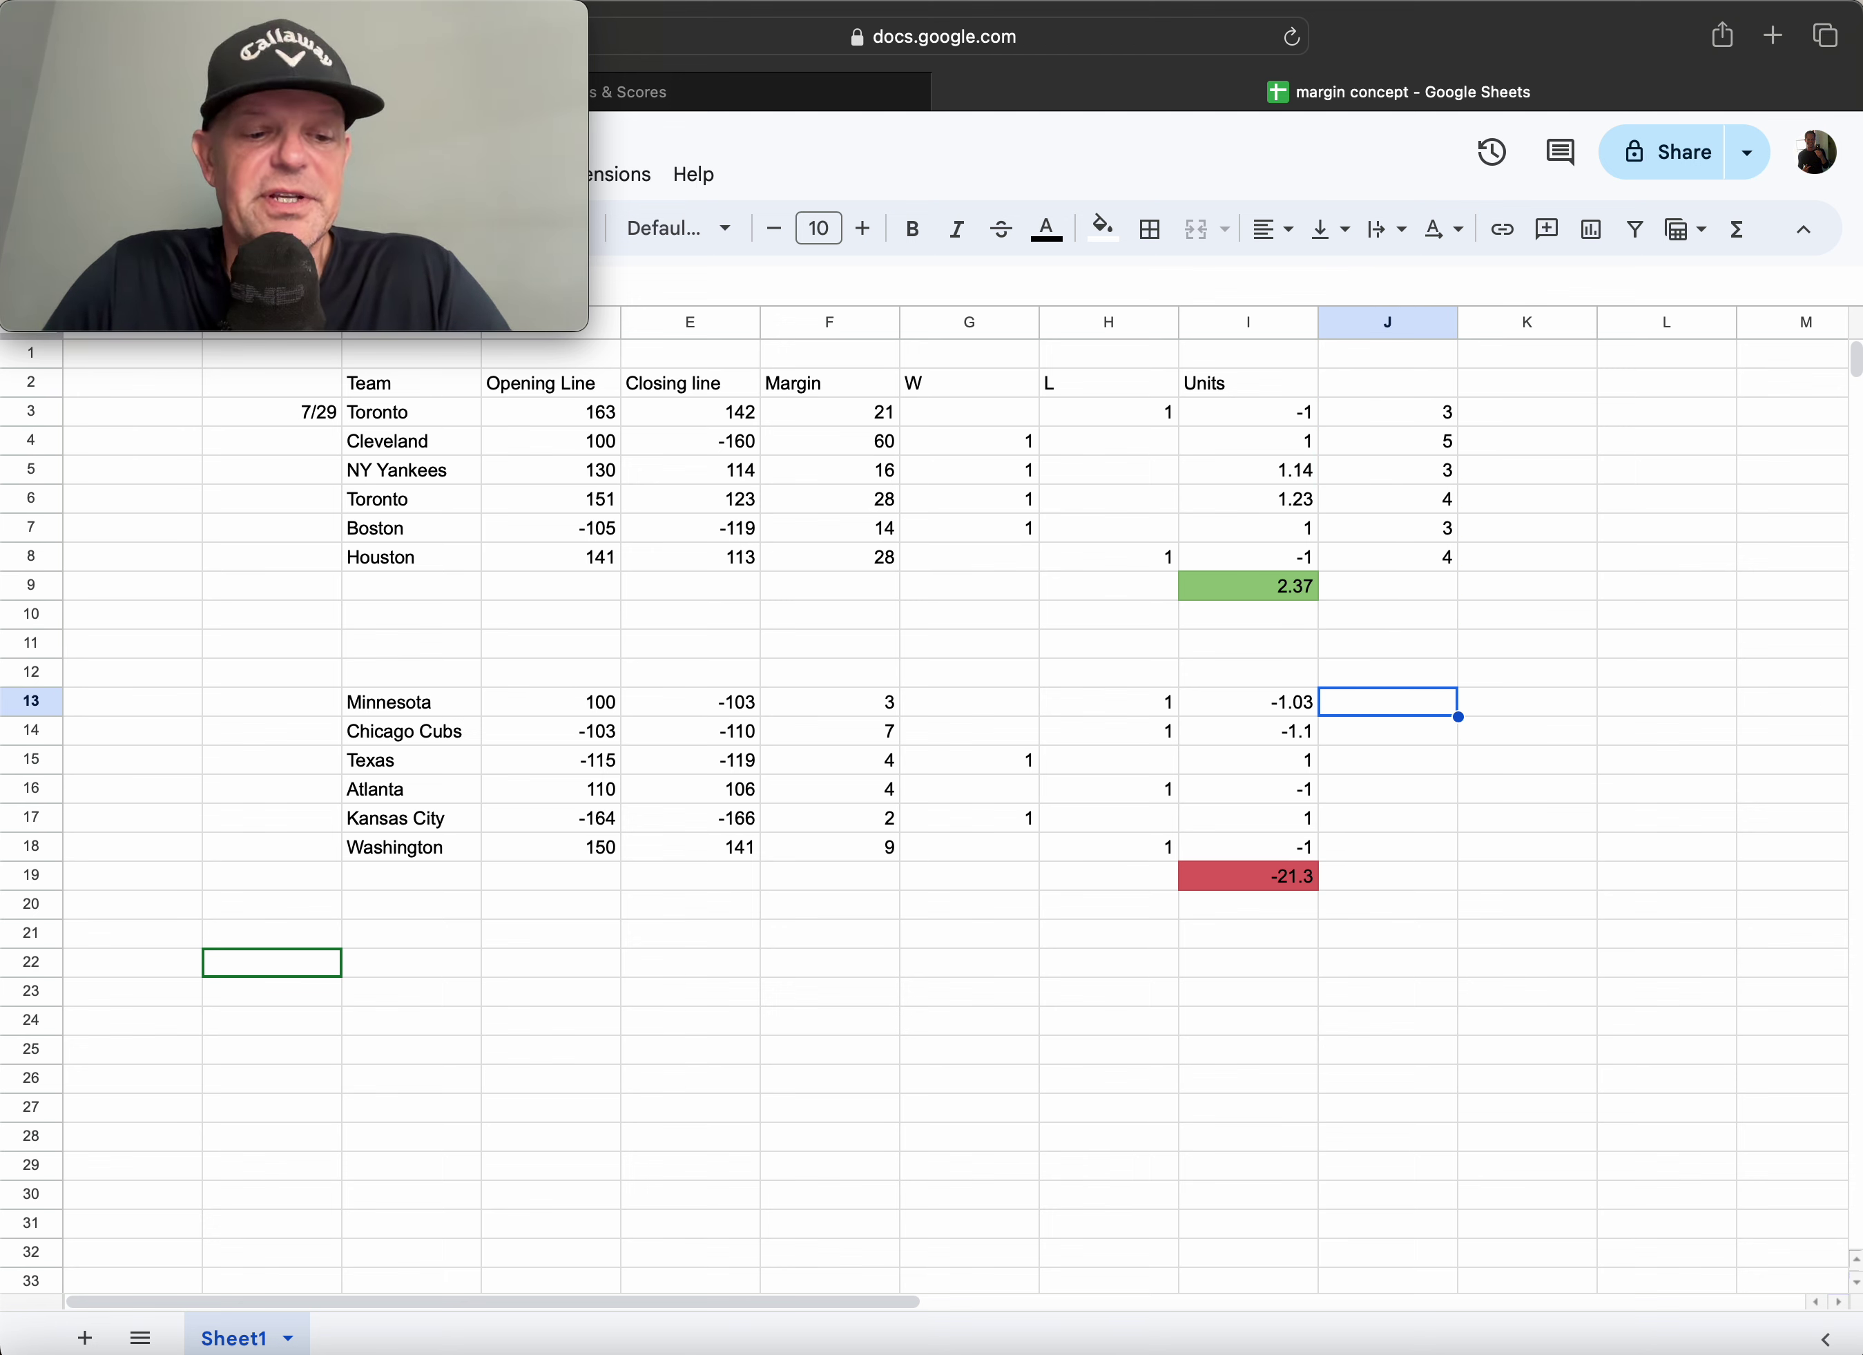
{"action": "type", "text": "1 1 1 1 1 1"}
{"action": "key", "text": "Return"}
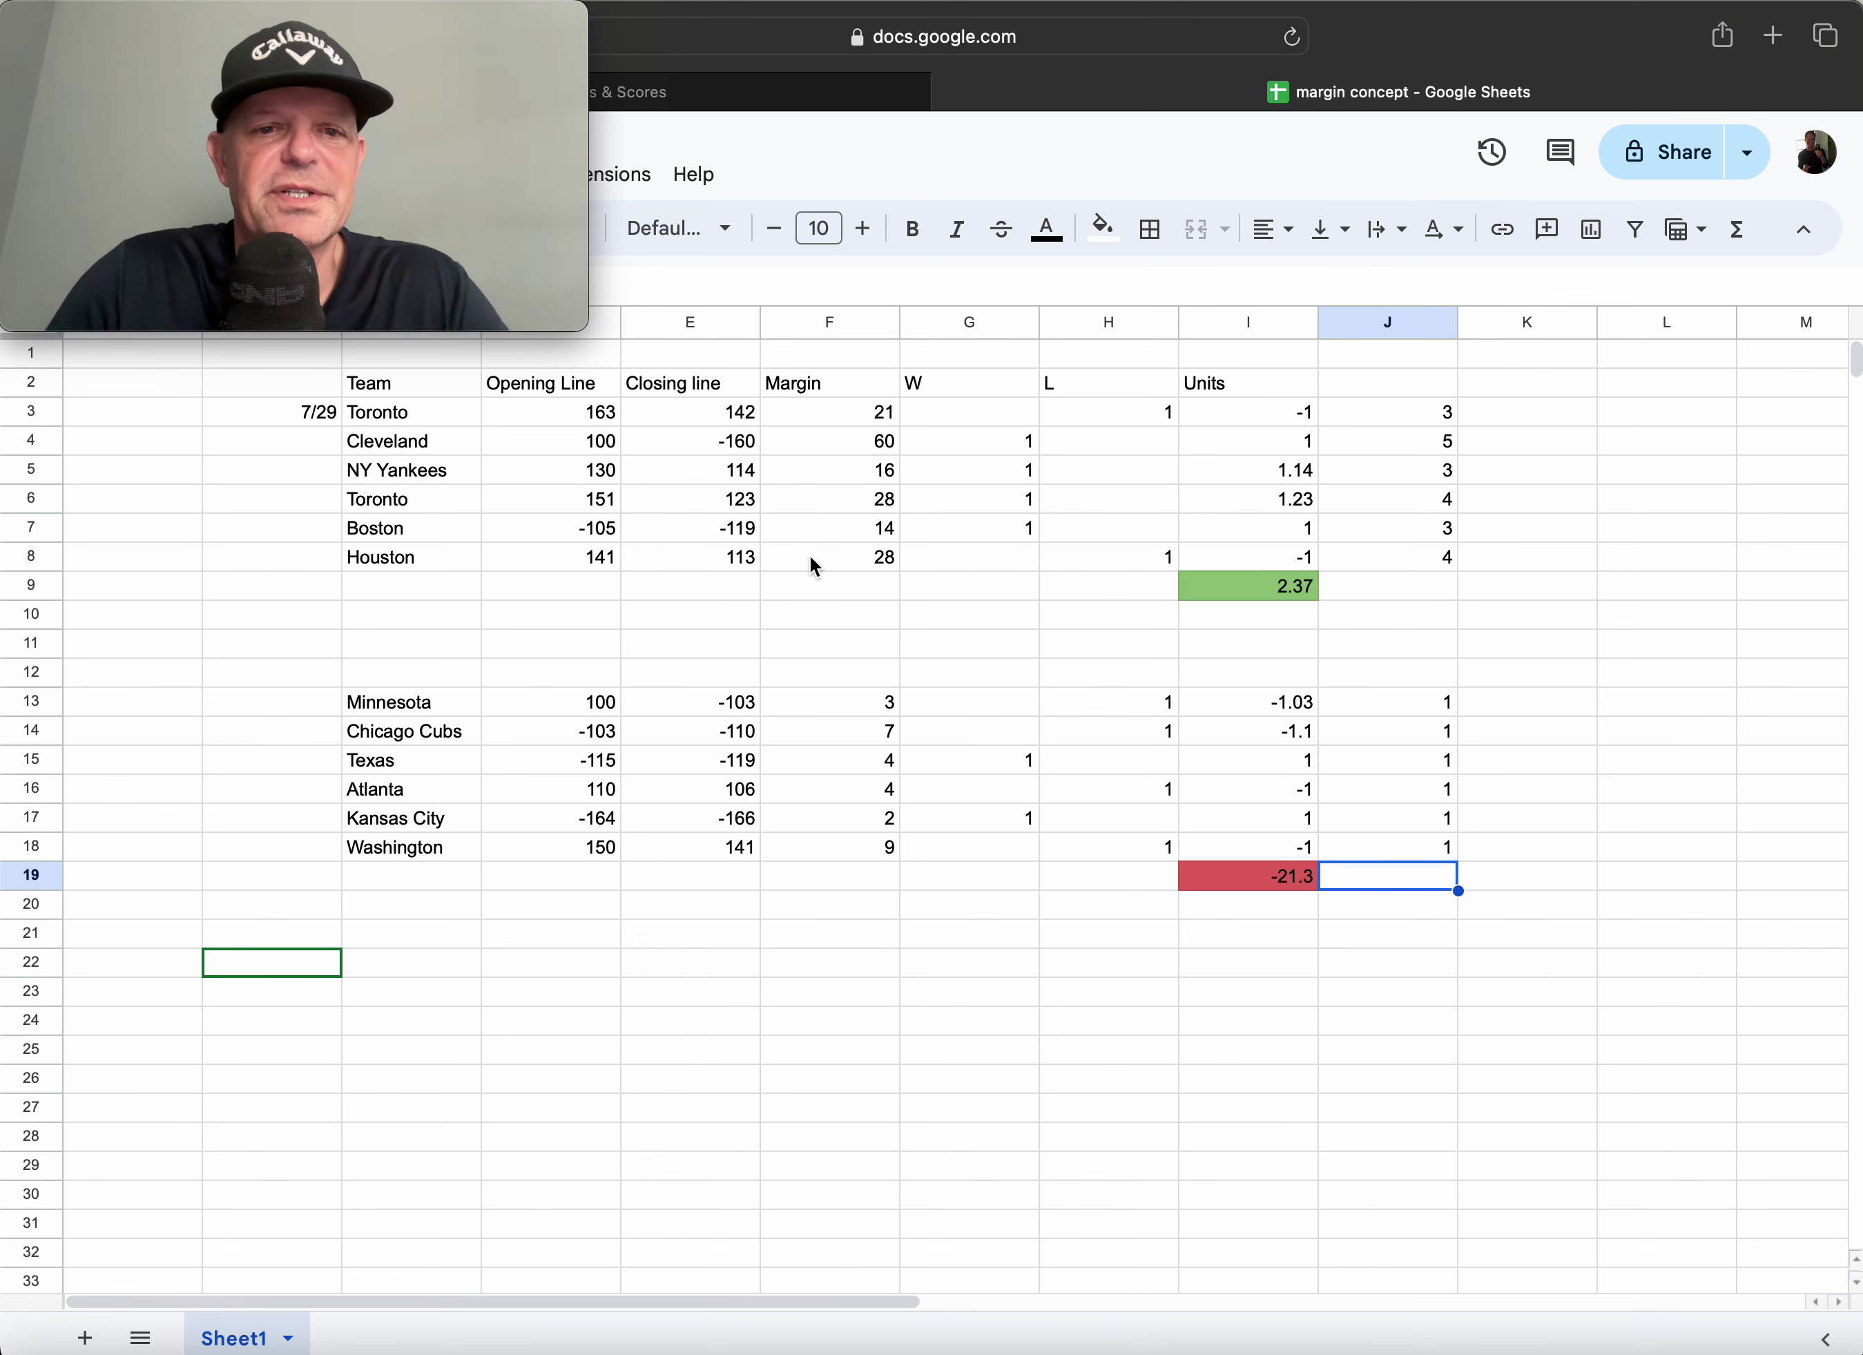